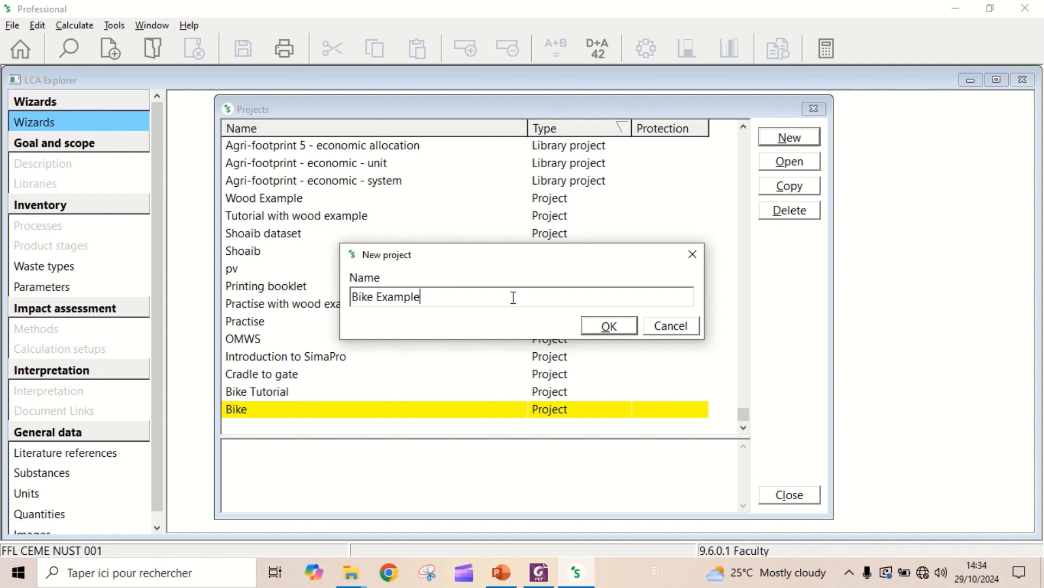
Step: Create the project Bike Example and add the library "Ecoinvent 3 - allocation, cut-off by classification - system" to it
click(619, 326)
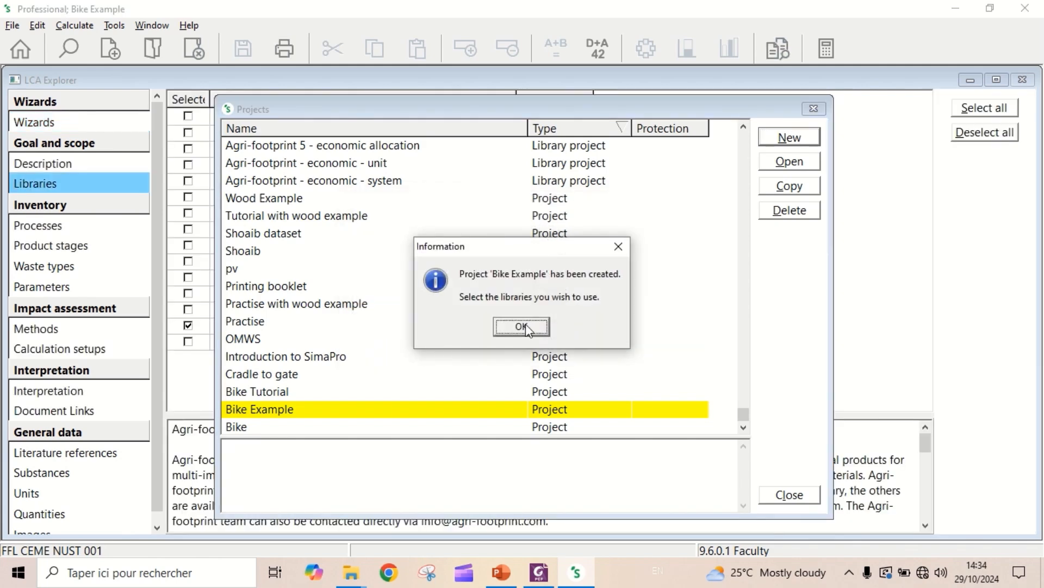
click(523, 326)
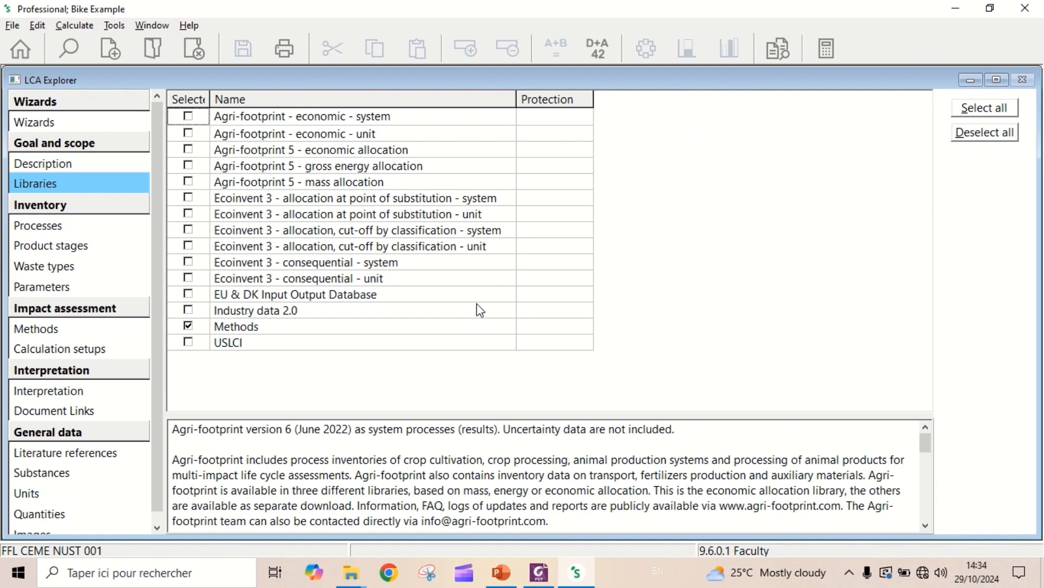
click(188, 230)
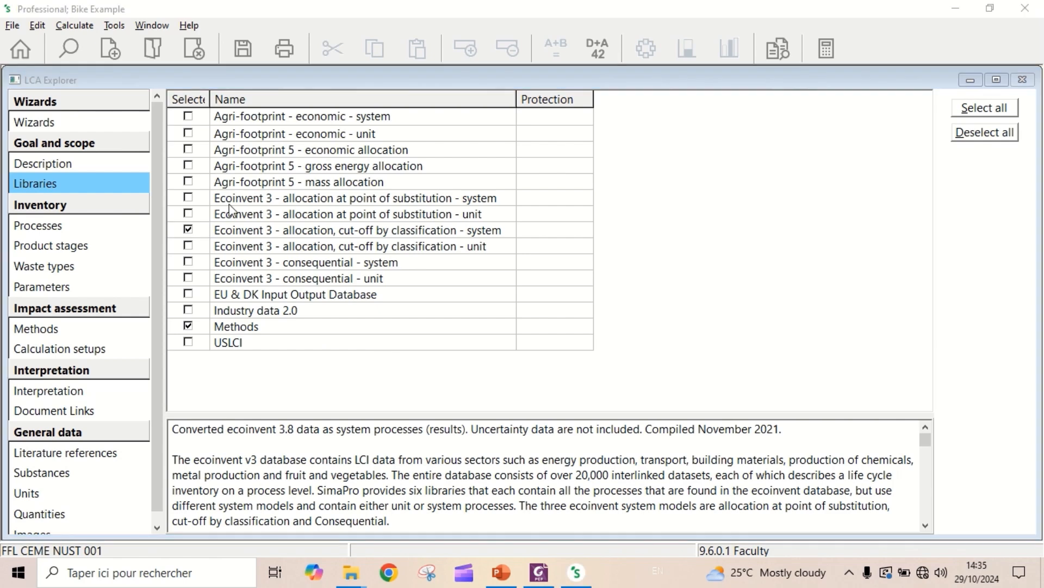
Step: In the project's goal and scope description, enter "How to do everything" as the author
click(52, 164)
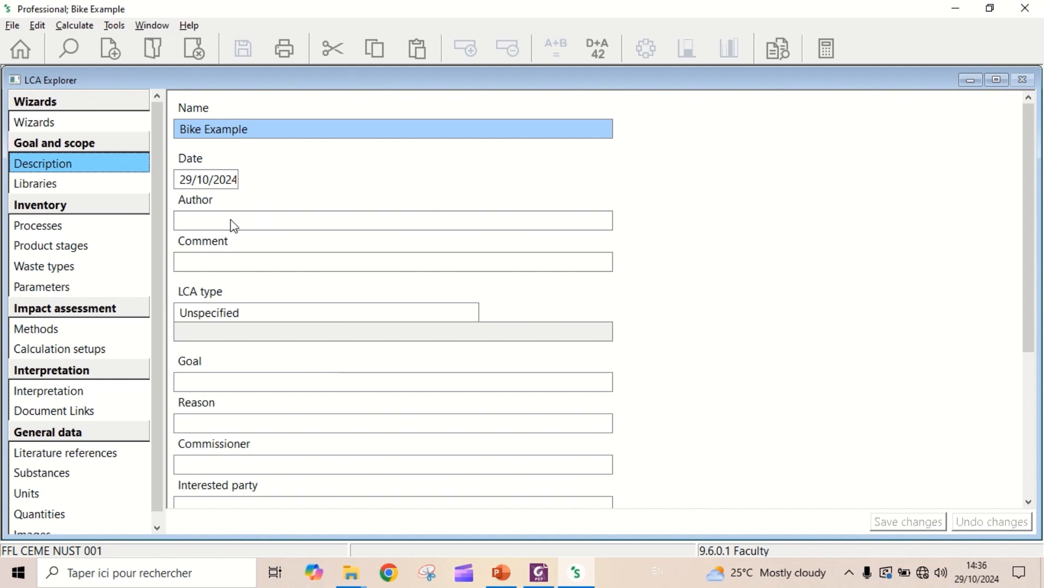
click(259, 221)
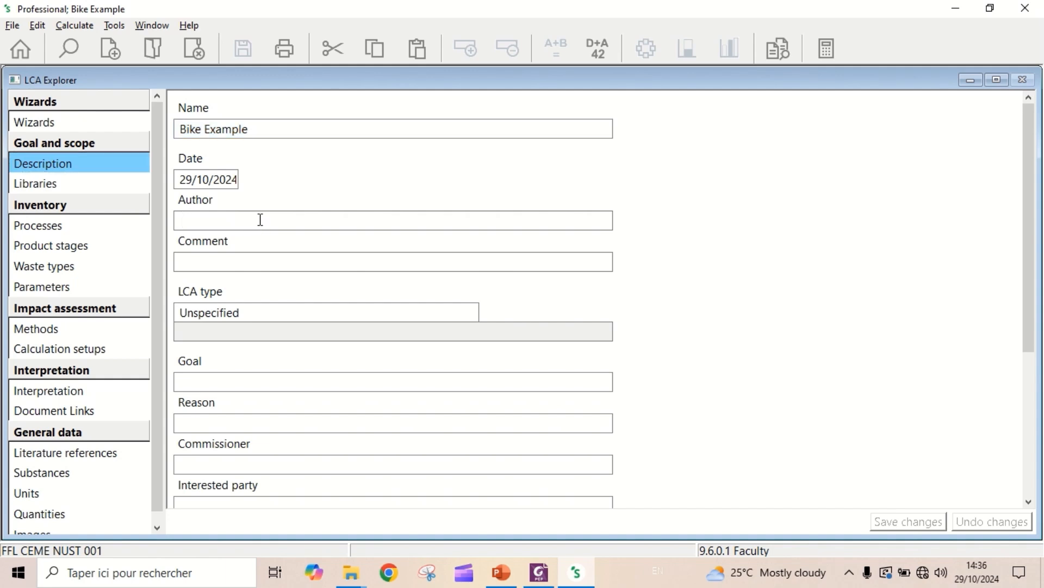
text(How to do e)
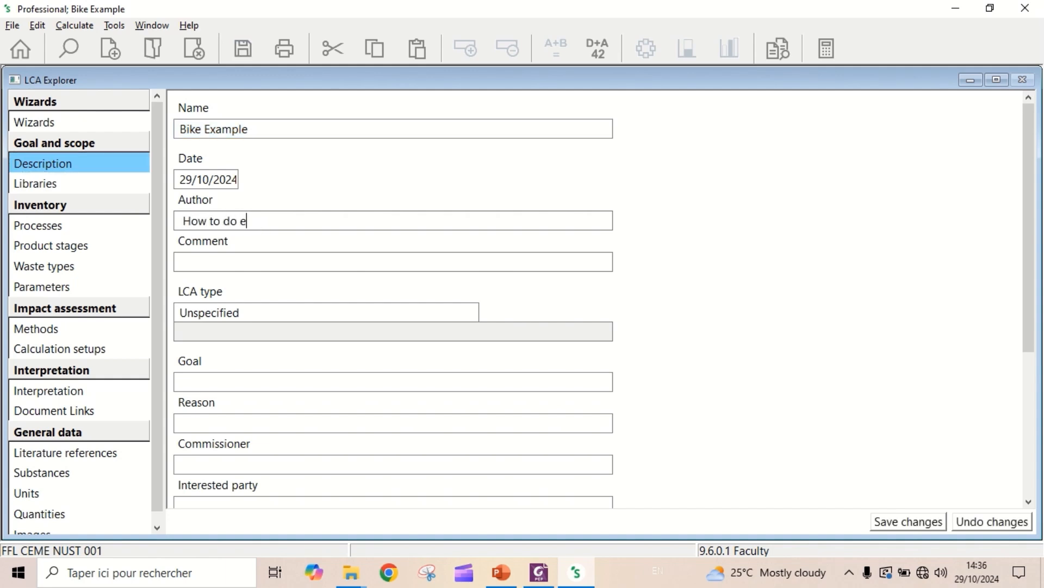
text(verything)
Step: Set the LCA type in the project description to Internal LCA
click(278, 314)
click(256, 314)
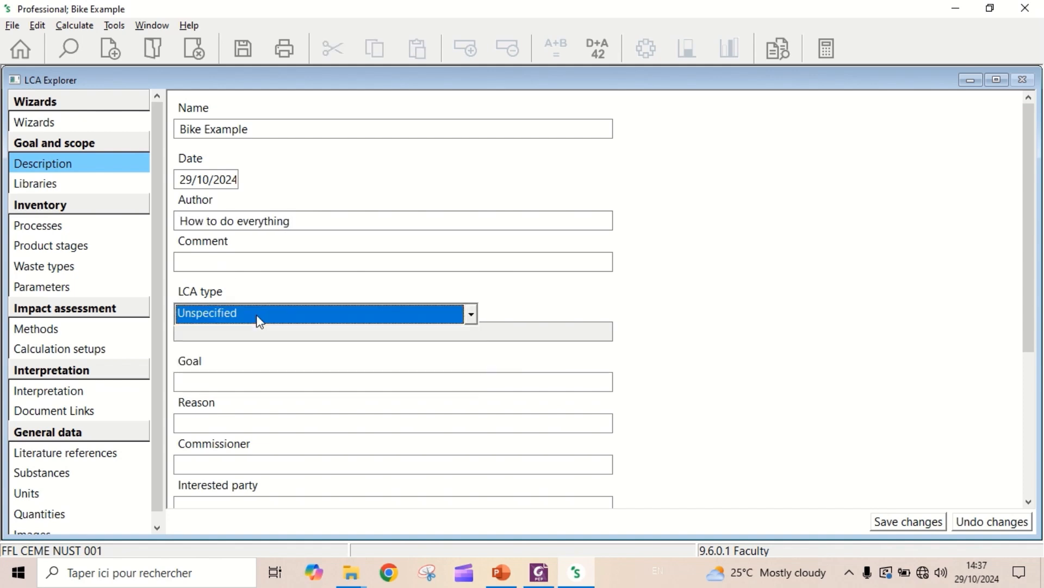
click(471, 314)
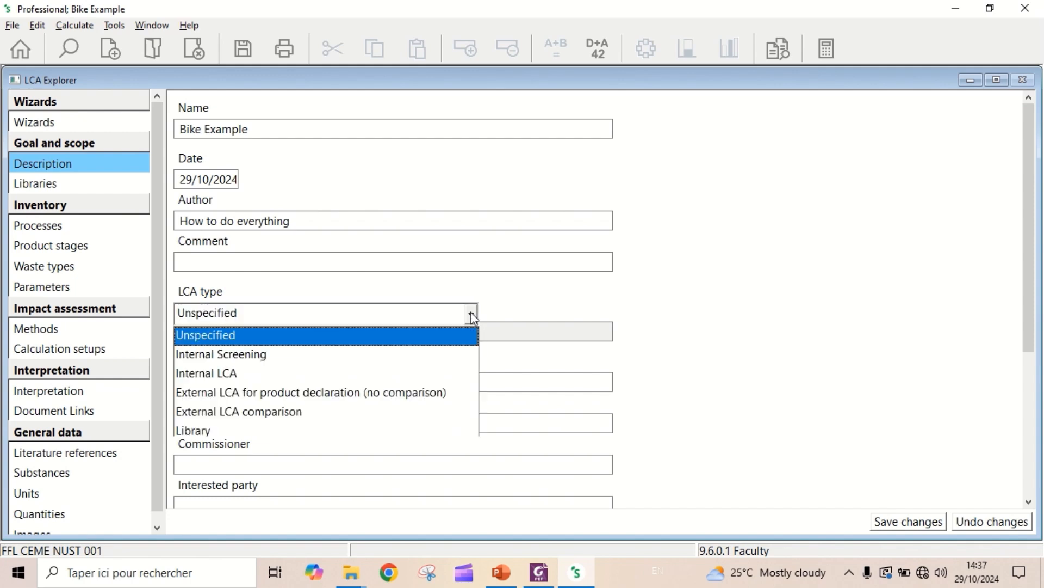
click(289, 374)
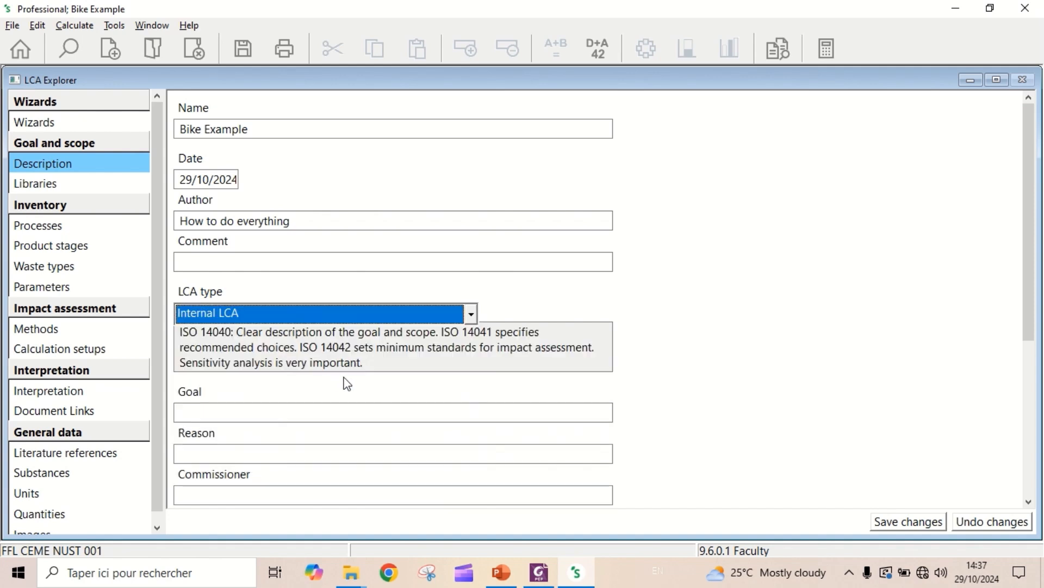
Step: Enter the goal "To compare the environmental impacts of bikes using different frames over its entire life time cycle"
click(264, 411)
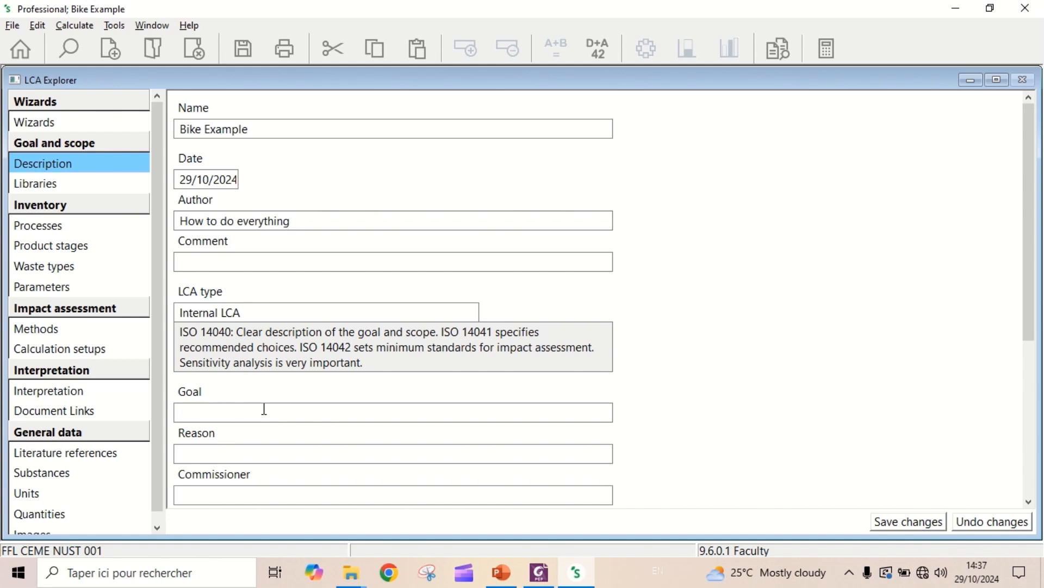
text(To compare the environmental)
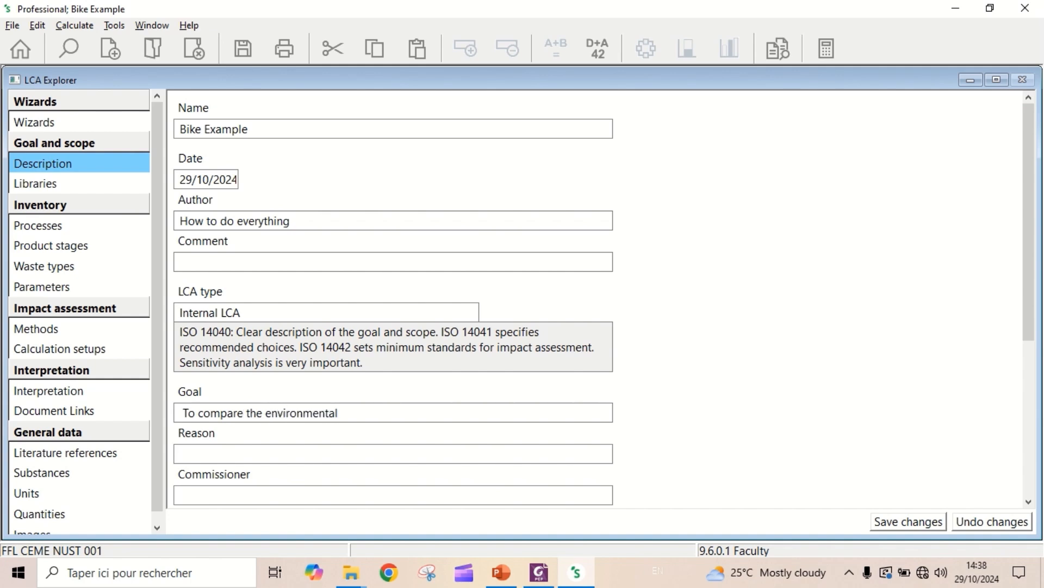
text( impacts of bikes )
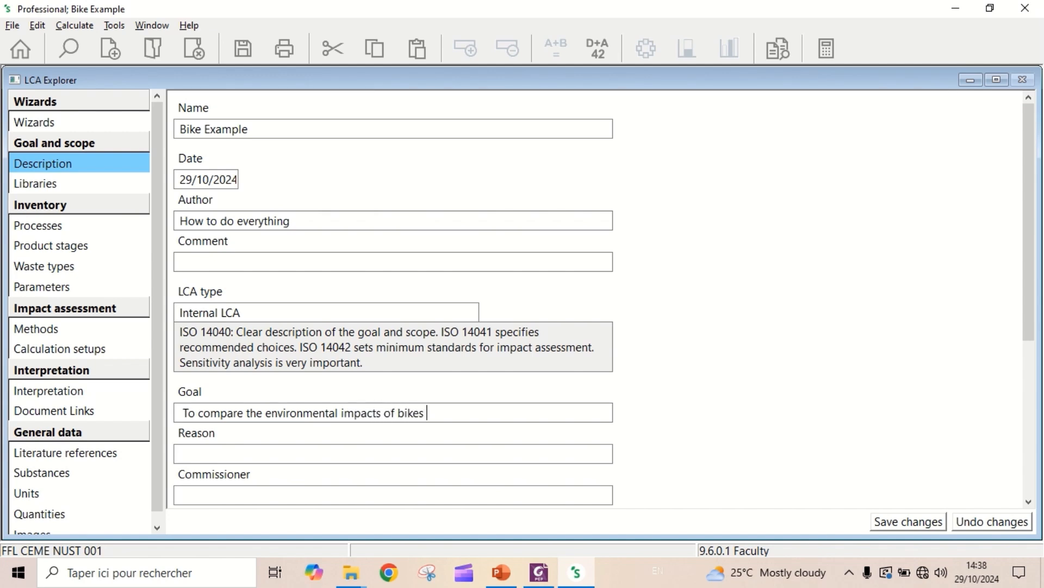
text(using different fram)
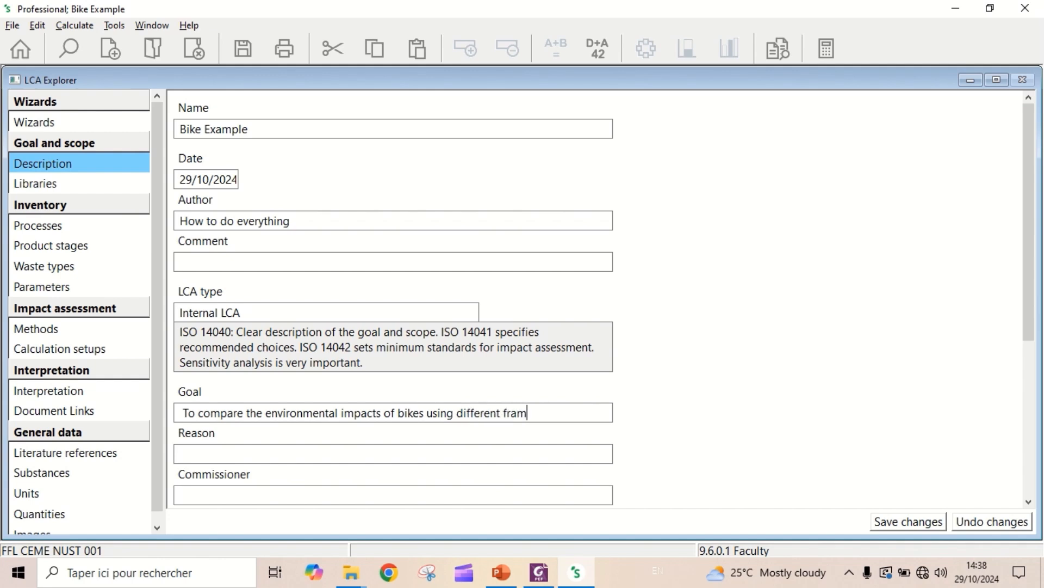
text(es over its entire l)
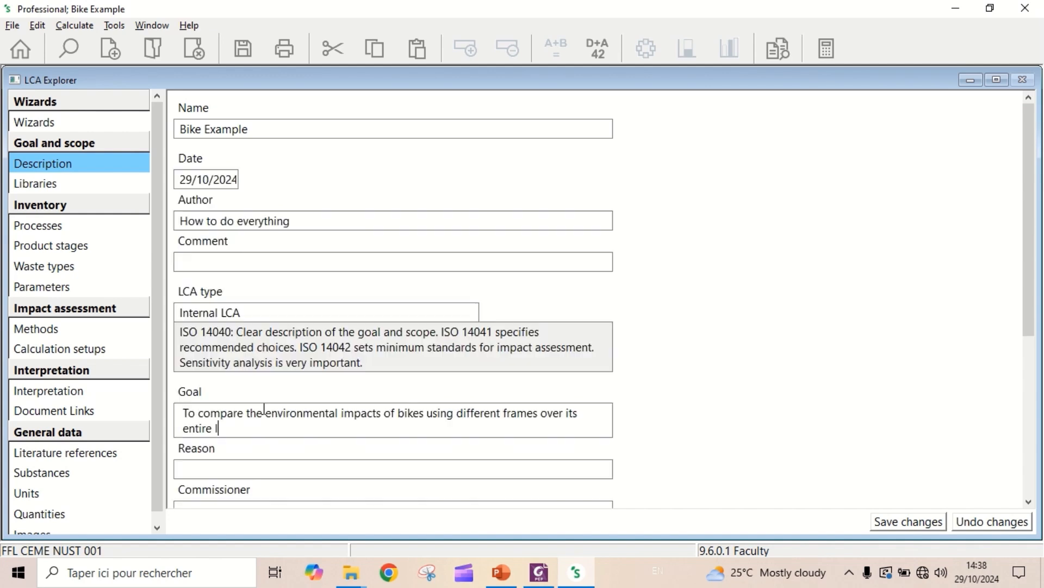
text(ife time cycle)
Step: Leave the reason, commissioner, interested party and practitioner blank and enter the functional unit "Cycling 100,000 km over a lifetime of 15 years"
scroll(294, 402, down, 2)
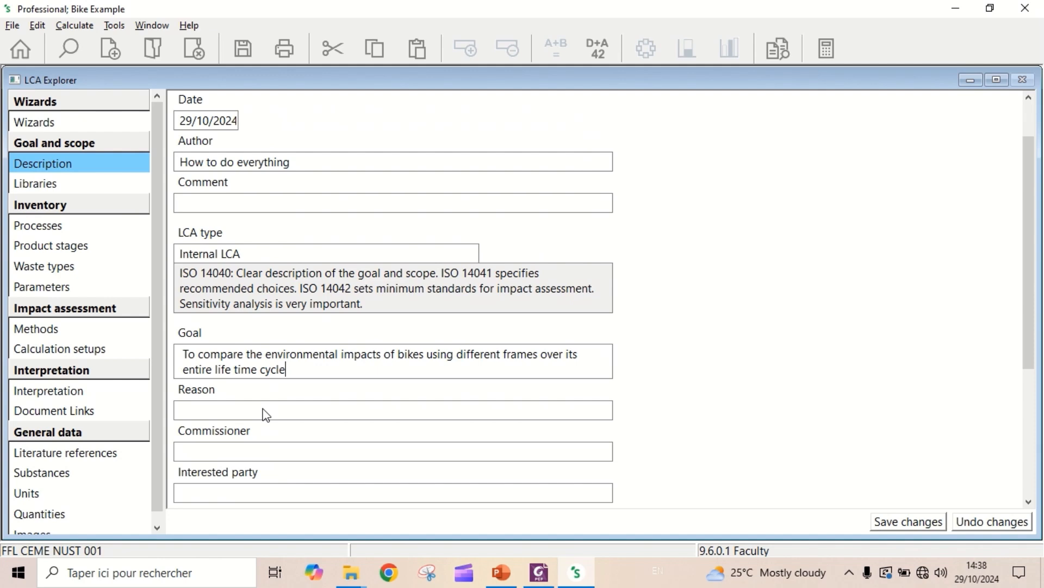
scroll(266, 415, down, 3)
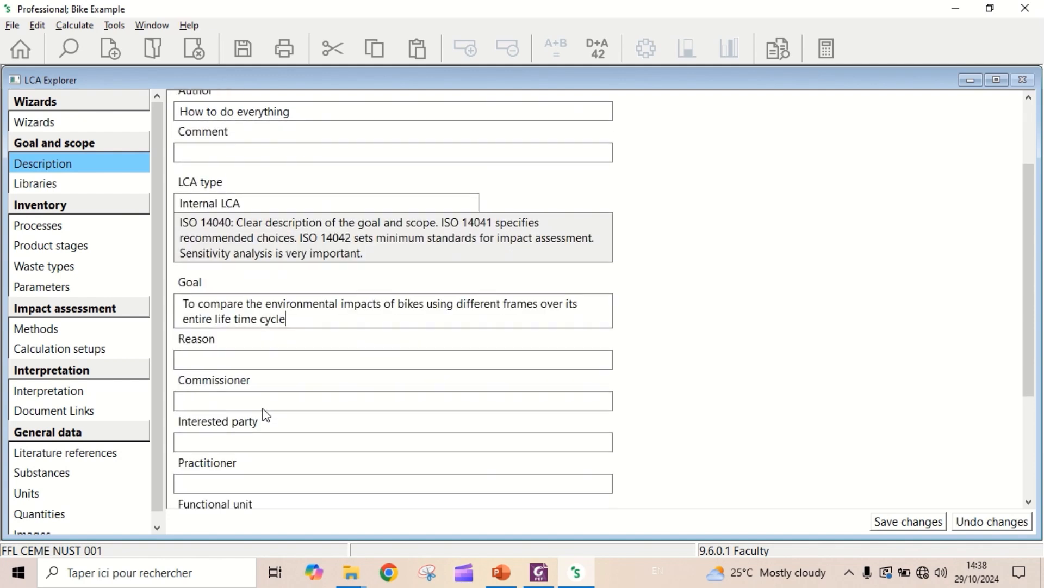
scroll(266, 415, down, 1)
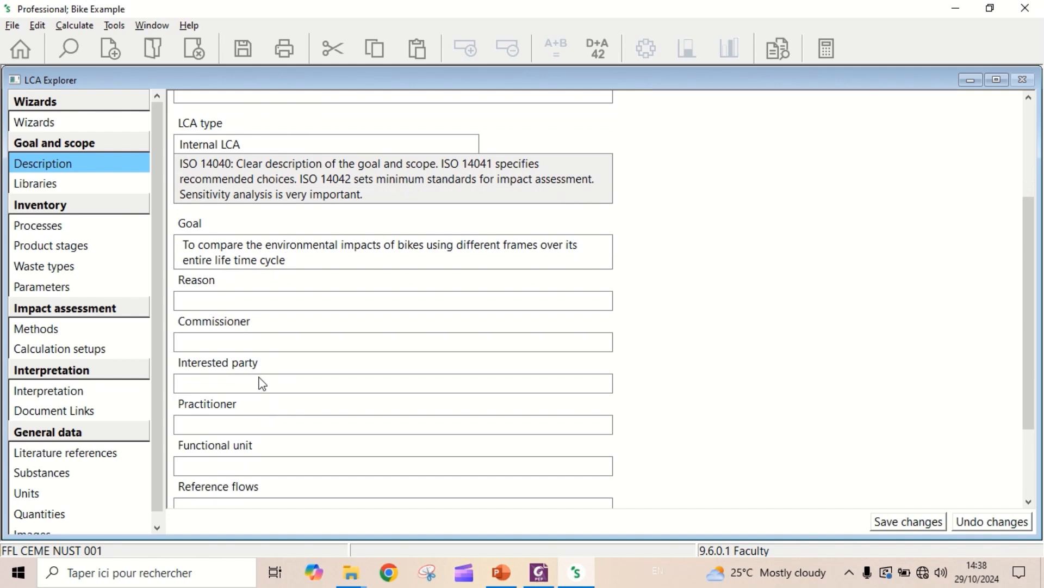
click(288, 303)
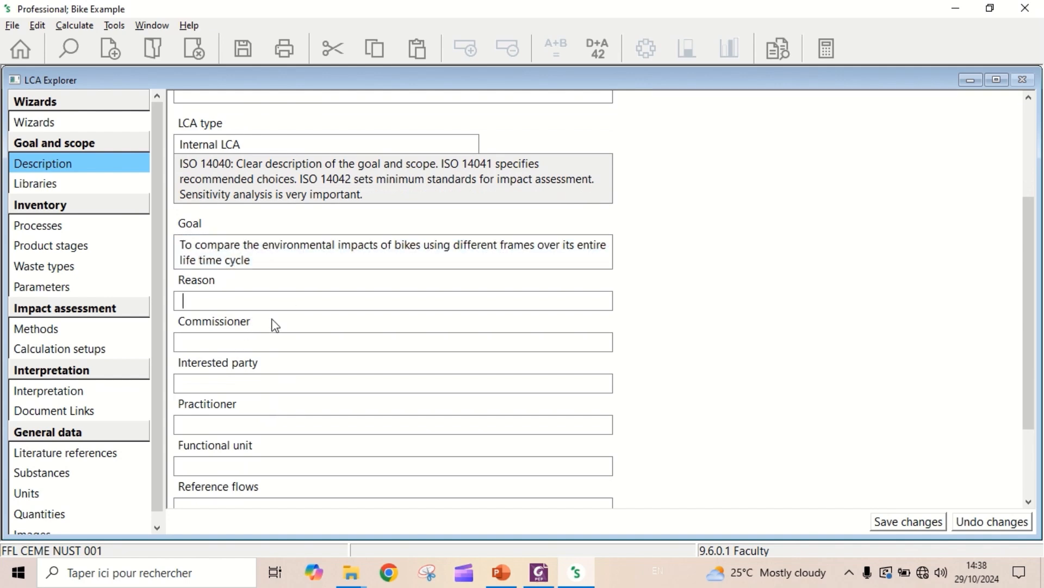
click(276, 376)
click(284, 424)
scroll(275, 457, down, 3)
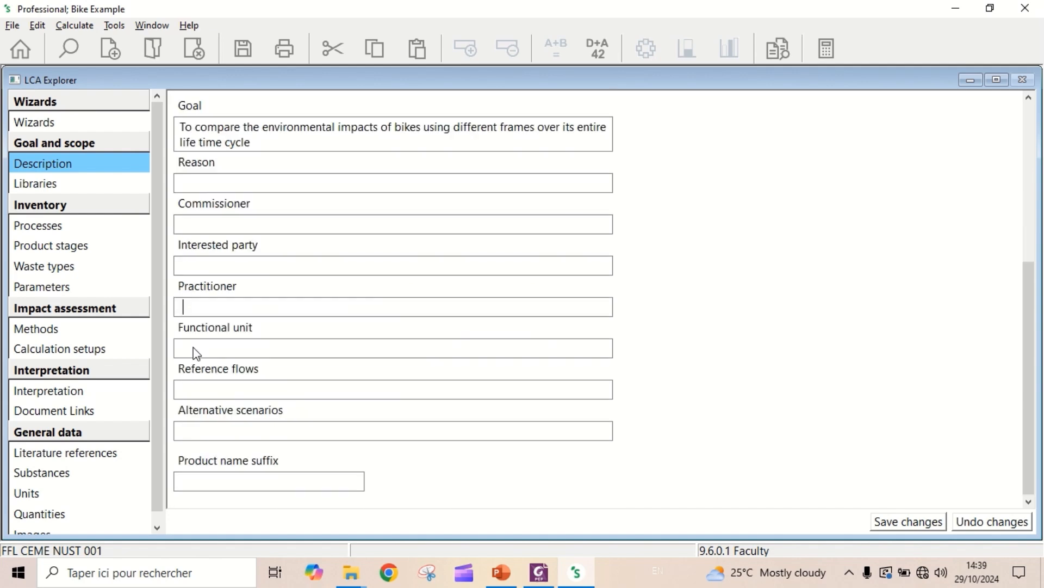
click(195, 347)
text(Cycling 100,000 km ov)
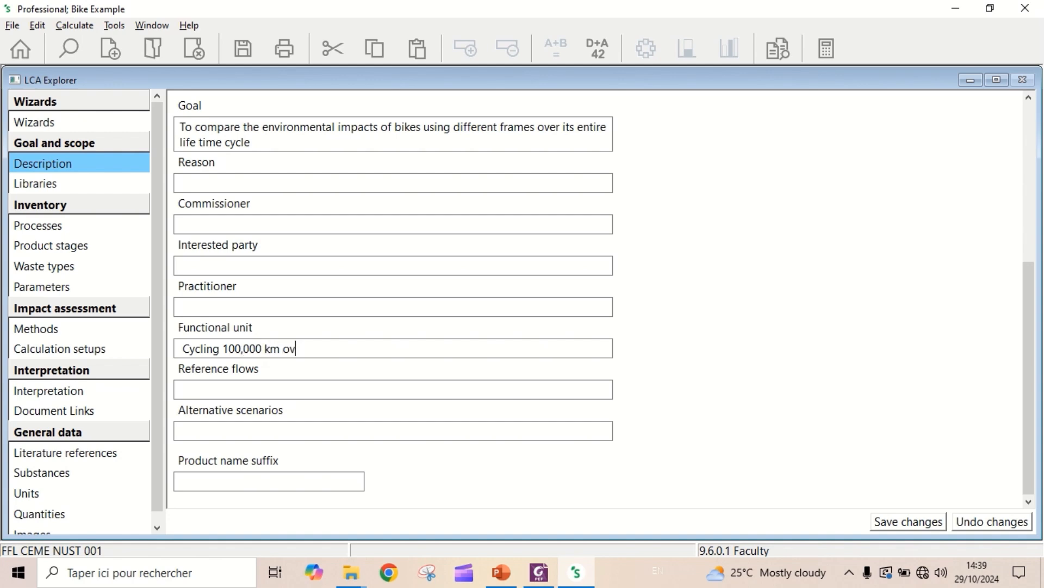
text(er a lifetime of)
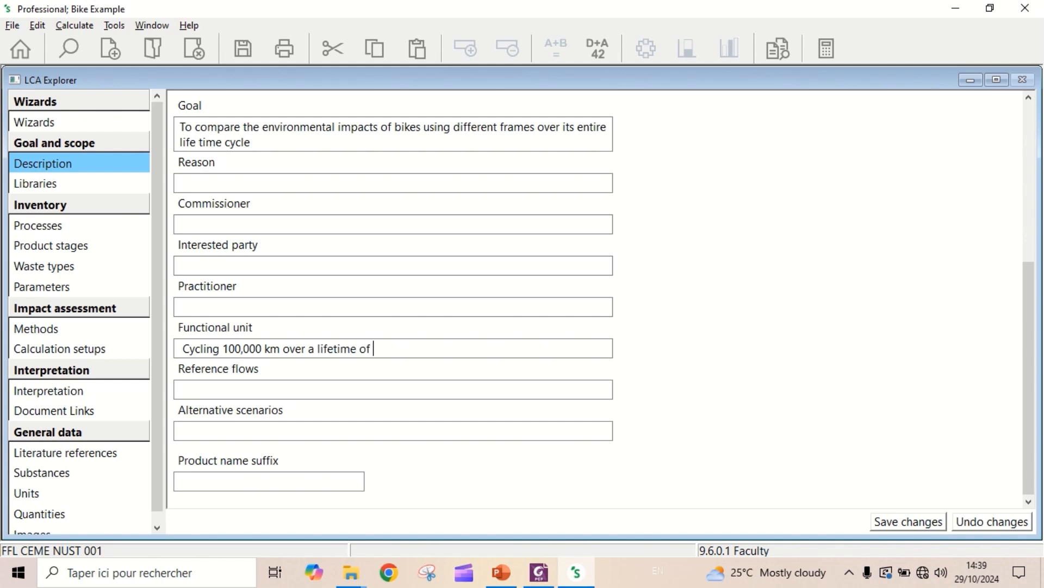
text( 15 years)
Step: Set the reference flows to "One frame, two wheels, one handle bar, one groupset (moving parts of the bike), a set of brakes, one saddle, one cardboard packaging"
click(224, 390)
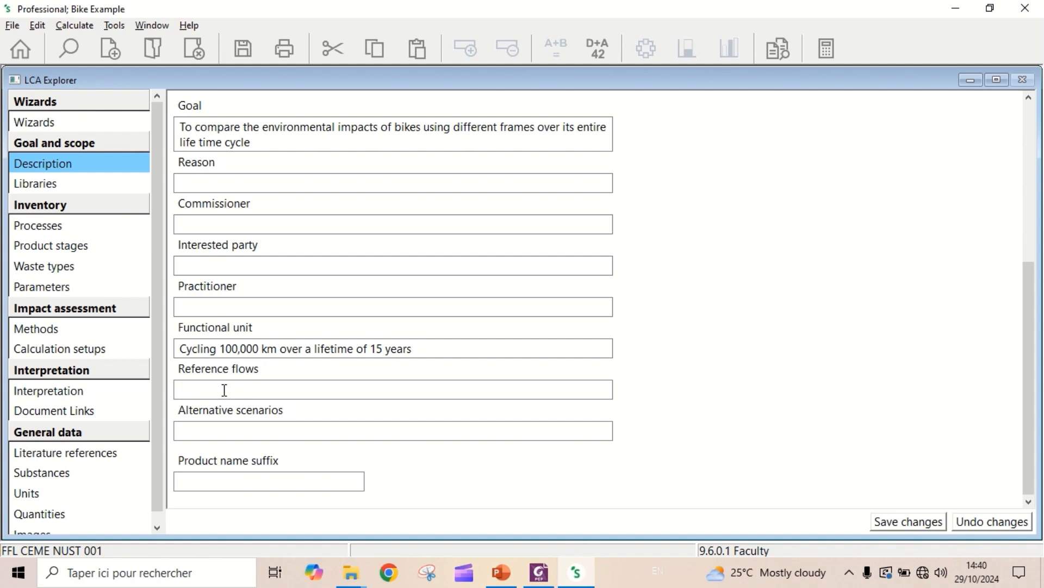
text(One frame, two wheels,)
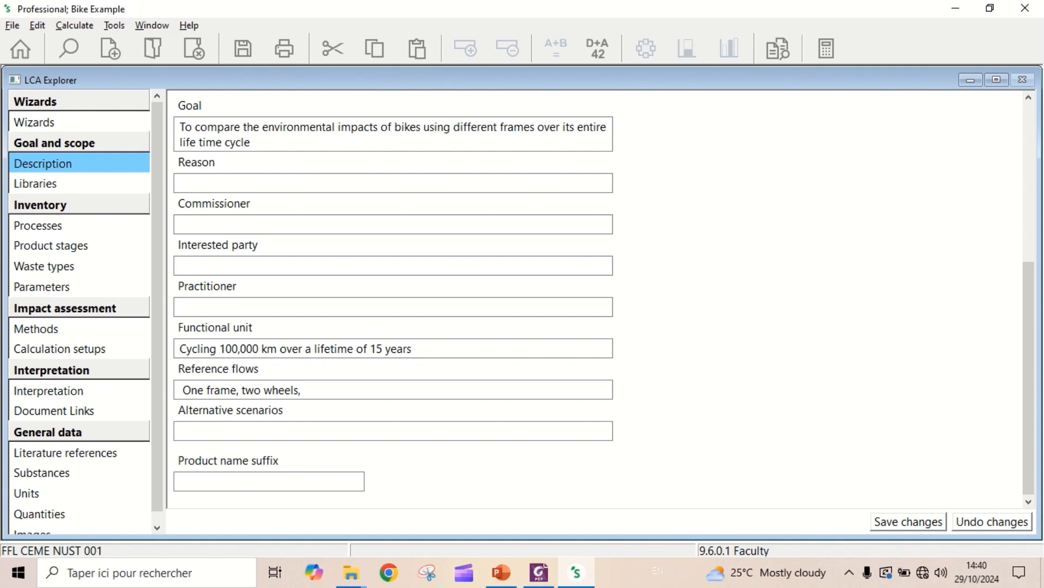
text( one handle bar, one )
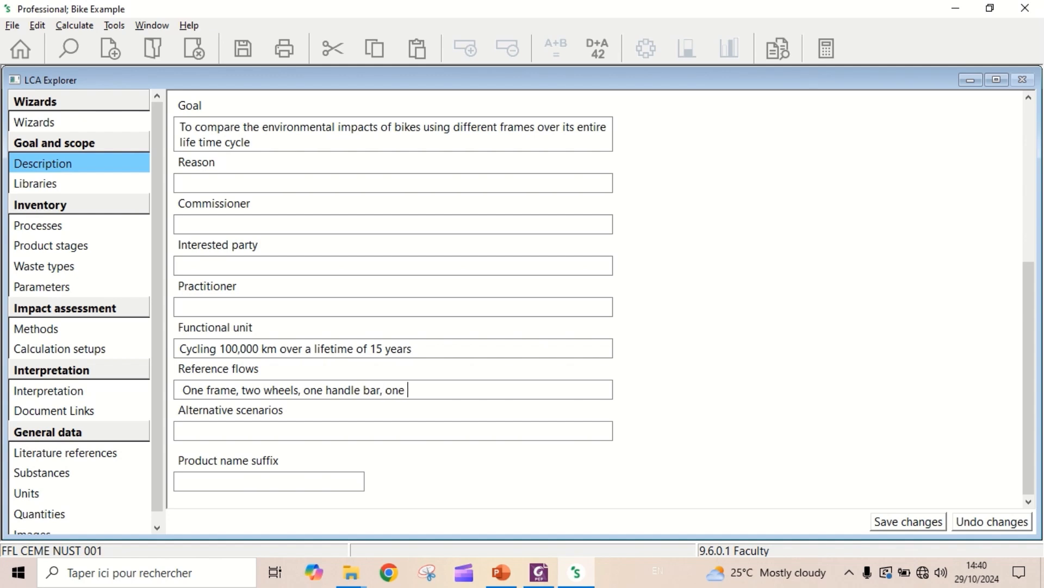
text(groupset)
text((moving parts o)
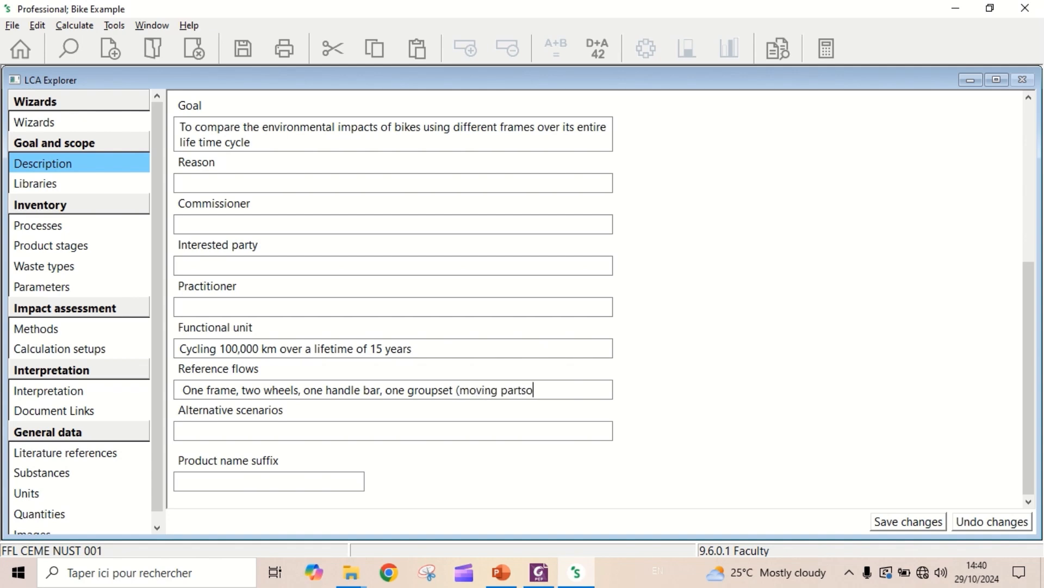
key(BackSpace)
text(of the bike,), a set of )
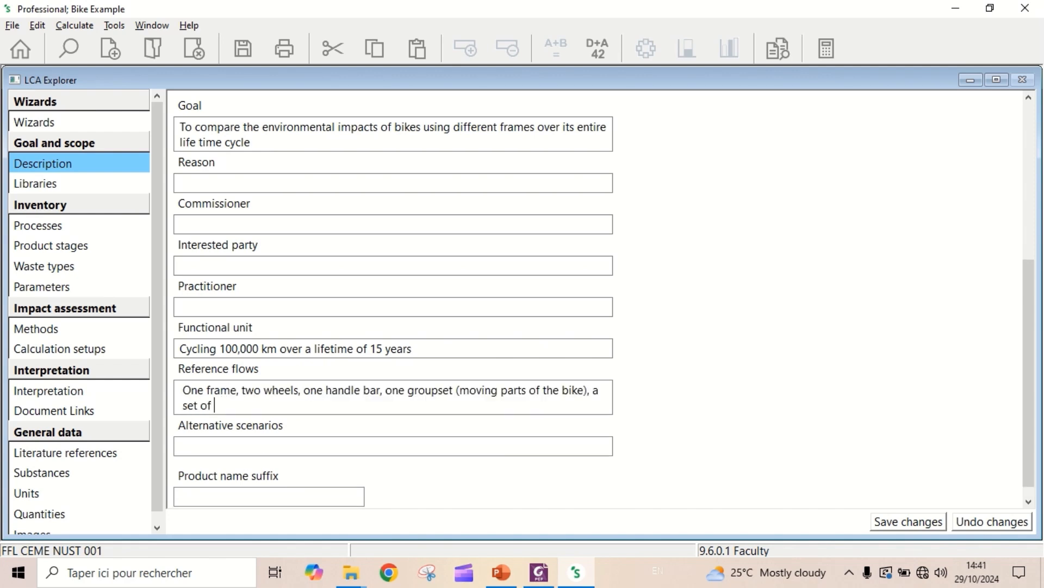
text(brakes, one sadd)
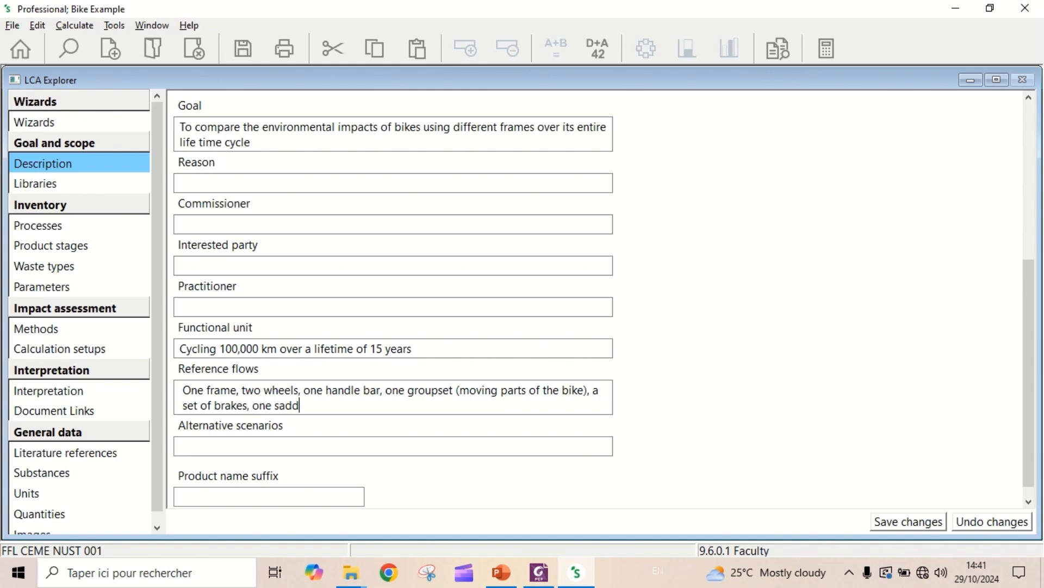
text(le, one cardboard )
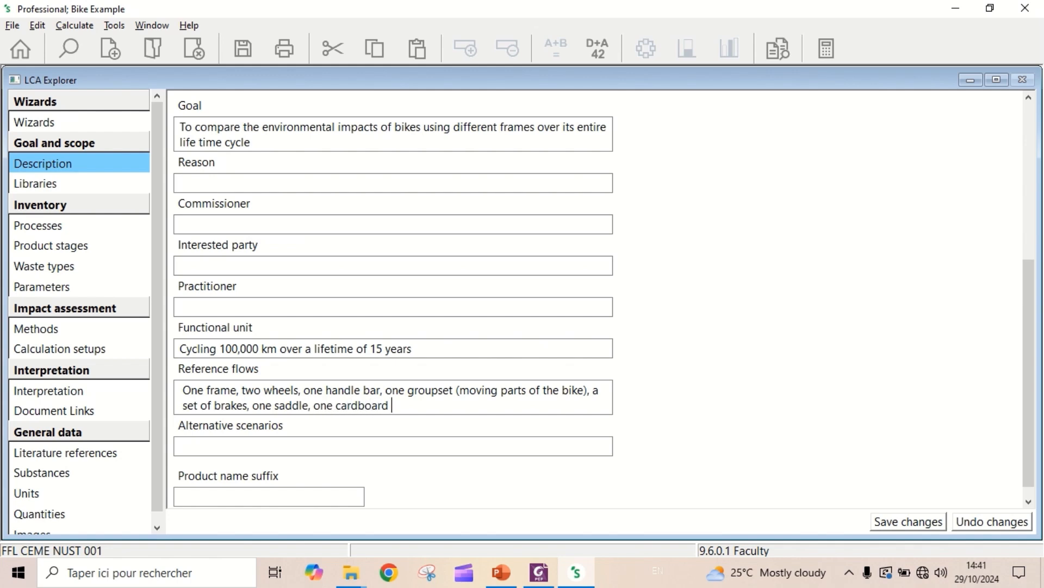
text(packi)
text(aging)
Step: Enter the alternative scenarios "Variable weights of bike, variable types of materials, variable transportation distances"
click(267, 446)
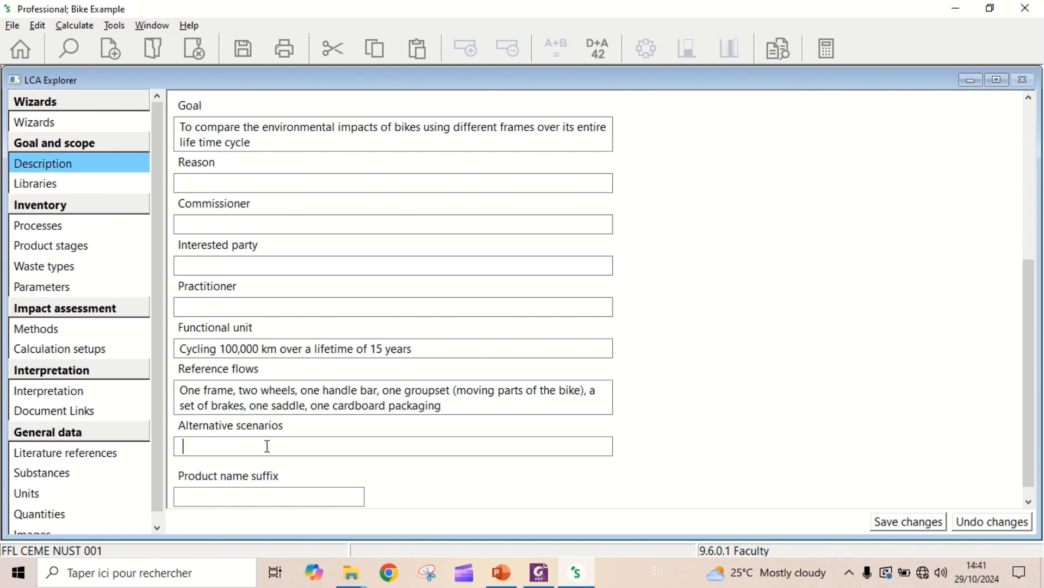
text(Variable weights )
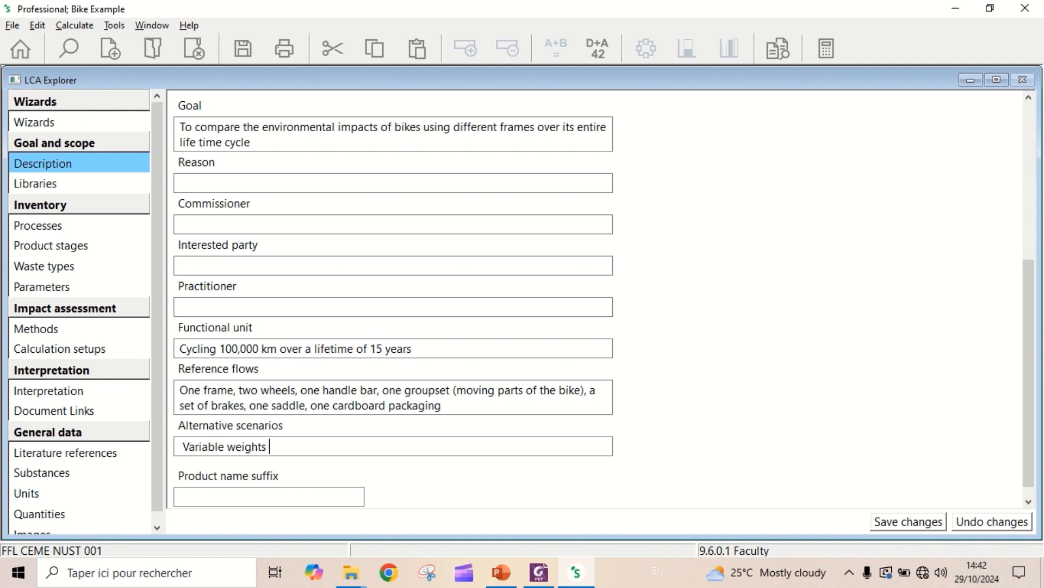
text(o)
key(BackSpace)
key(BackSpace)
text(bike, variable )
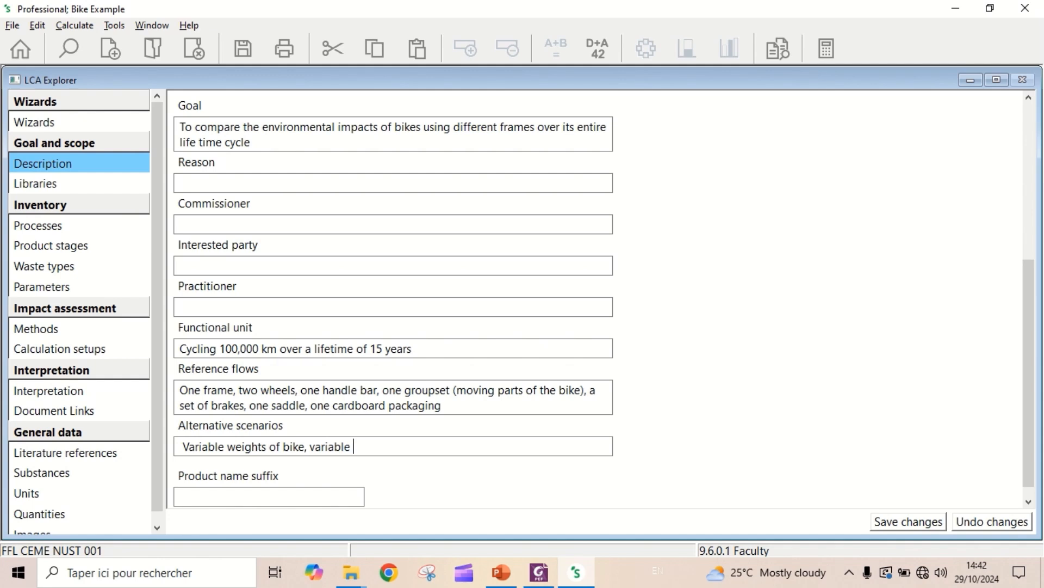
text(types of materia)
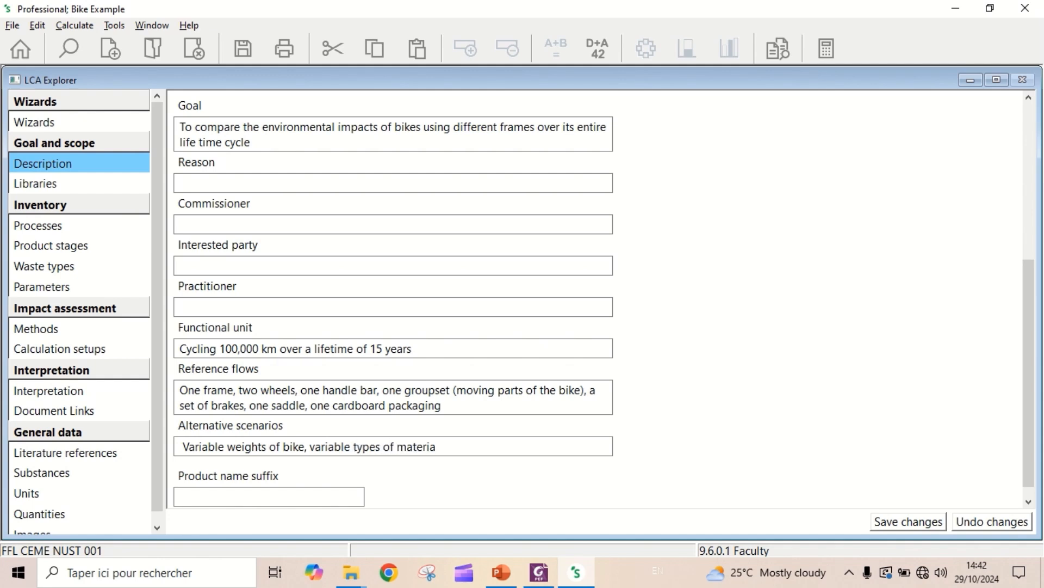
text(ls,)
text(variable trans)
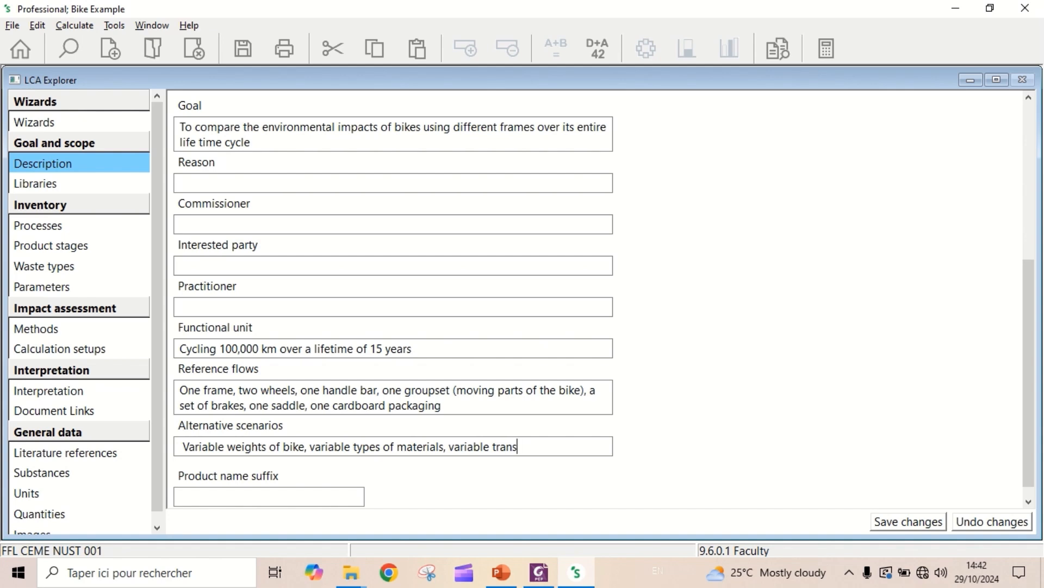
text(poration)
text( distances)
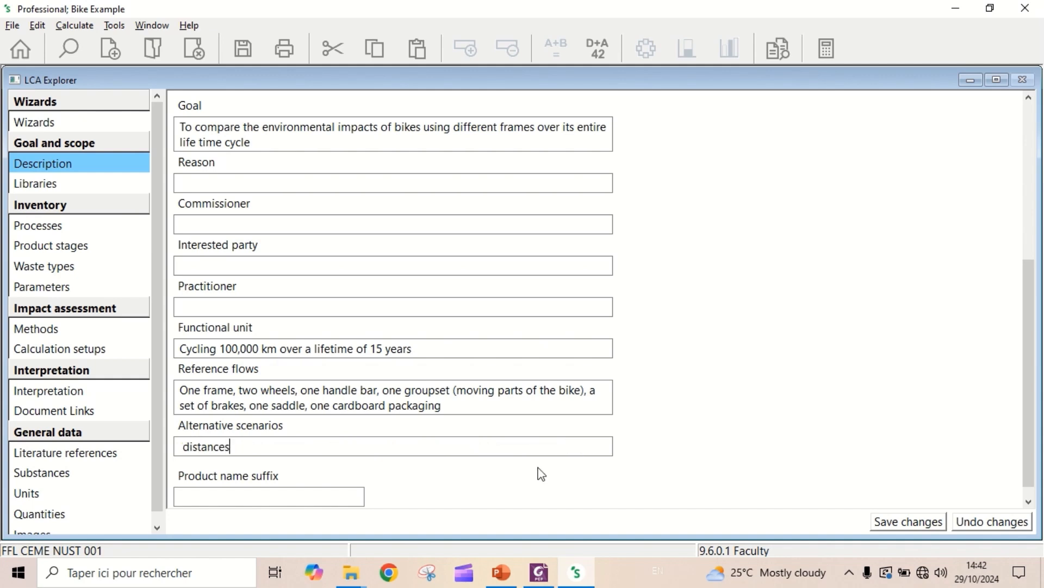
scroll(598, 389, down, 1)
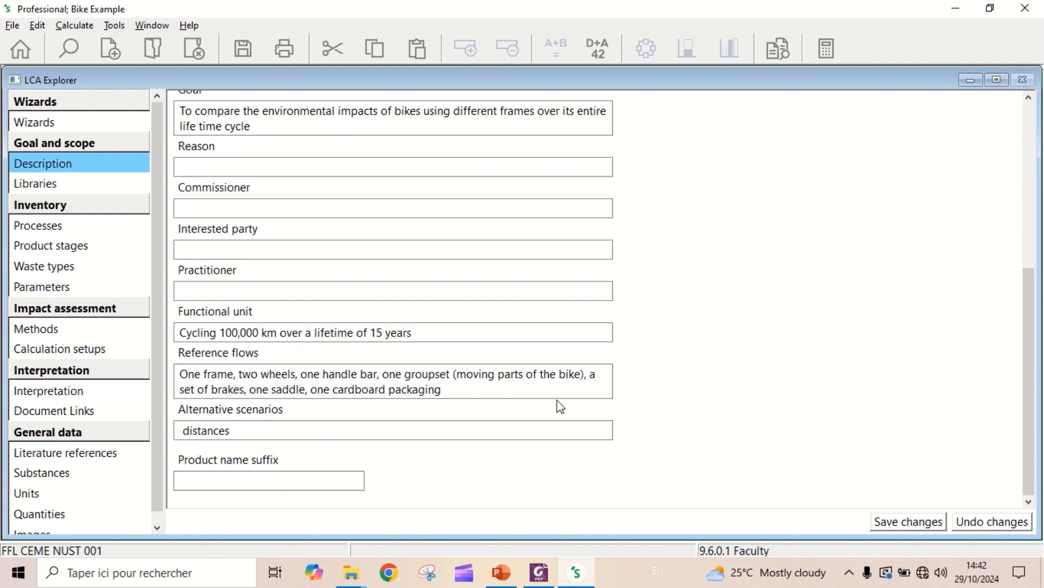
Step: Check the start of the alternative scenarios text and save the changes to the goal and scope description
click(220, 431)
key(Left)
key(Left)
key(Left)
key(Left)
key(Left)
key(Left)
key(Left)
key(Left)
key(Left)
key(Left)
key(Left)
key(Left)
key(Left)
key(Left)
key(Left)
key(Left)
key(Left)
key(Left)
key(Left)
key(Left)
key(Left)
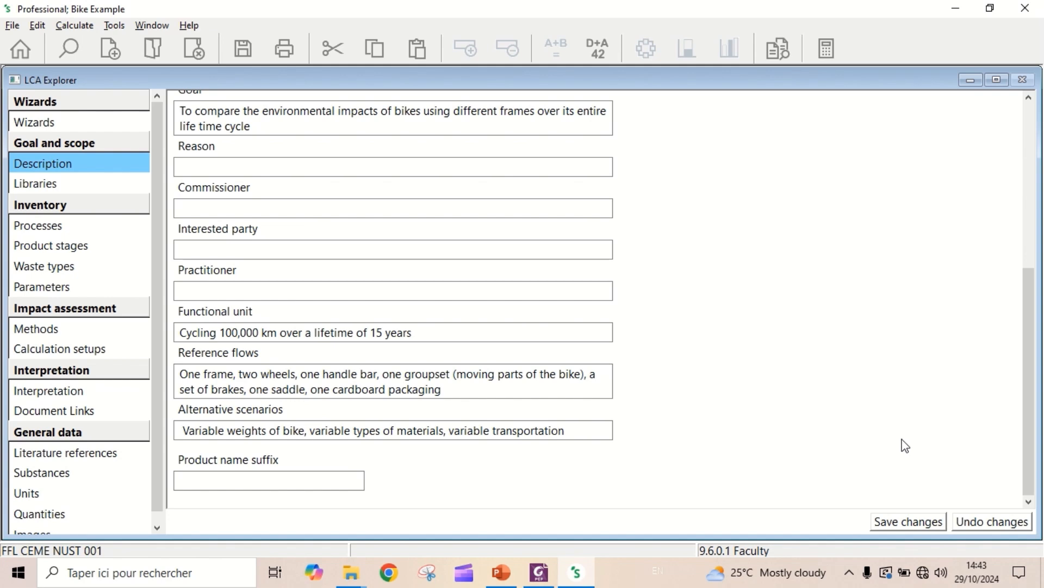
click(905, 525)
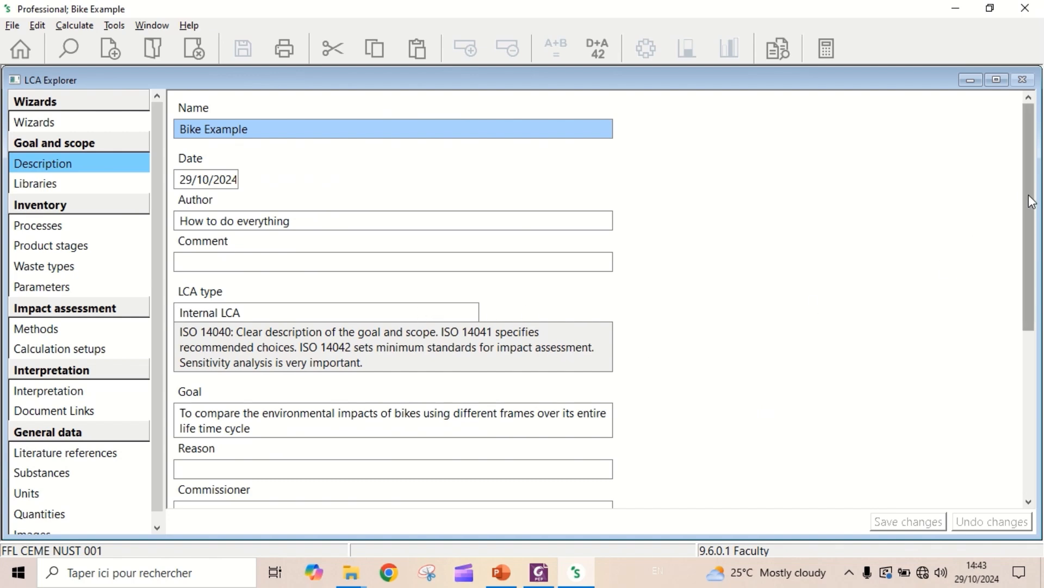
drag(1024, 210, 1010, 399)
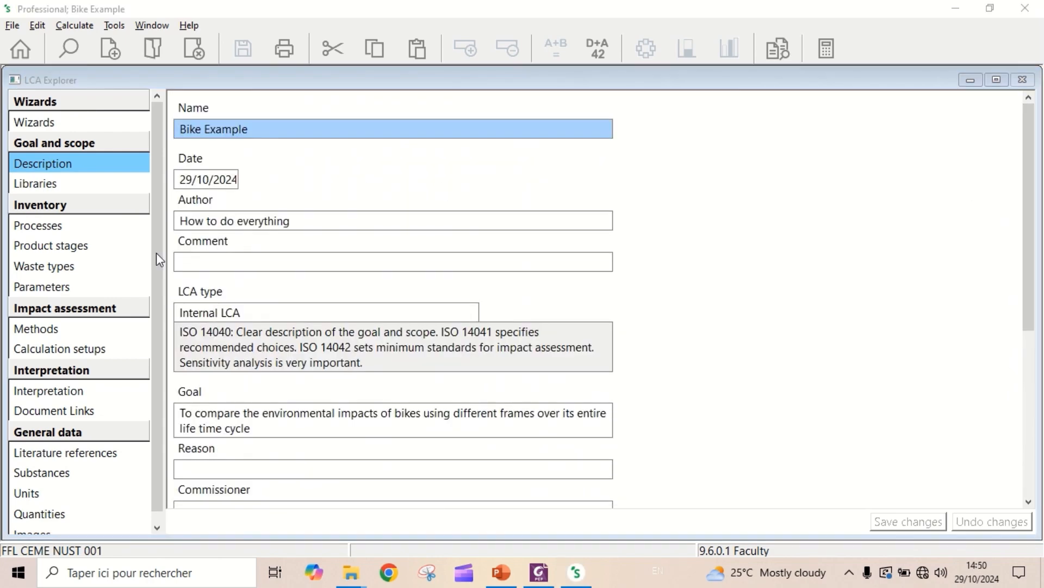
Step: In the process inventory, create a category named "_Different types of bike frame" under Material
click(48, 231)
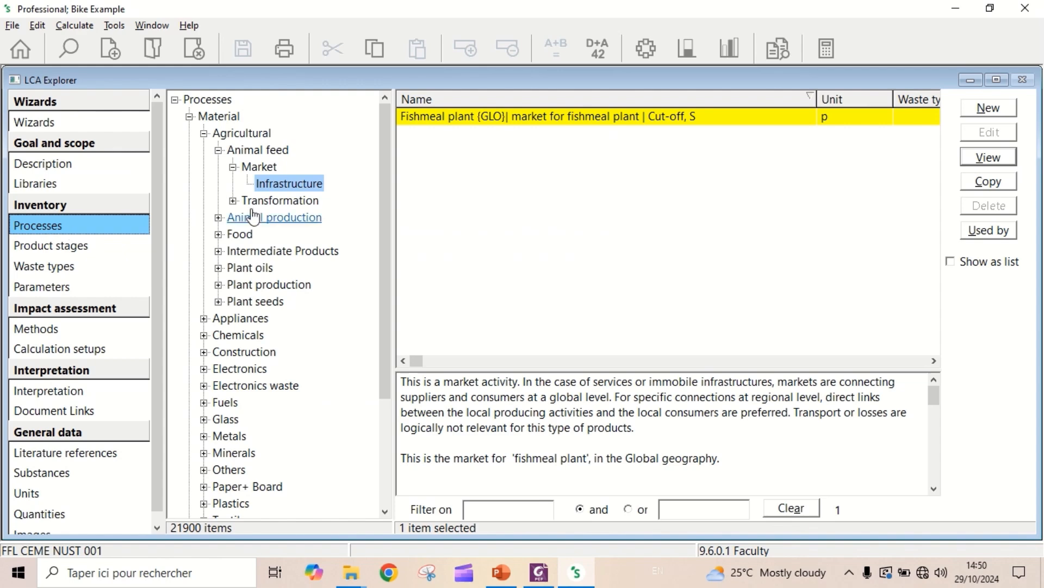
click(233, 167)
click(218, 151)
click(204, 134)
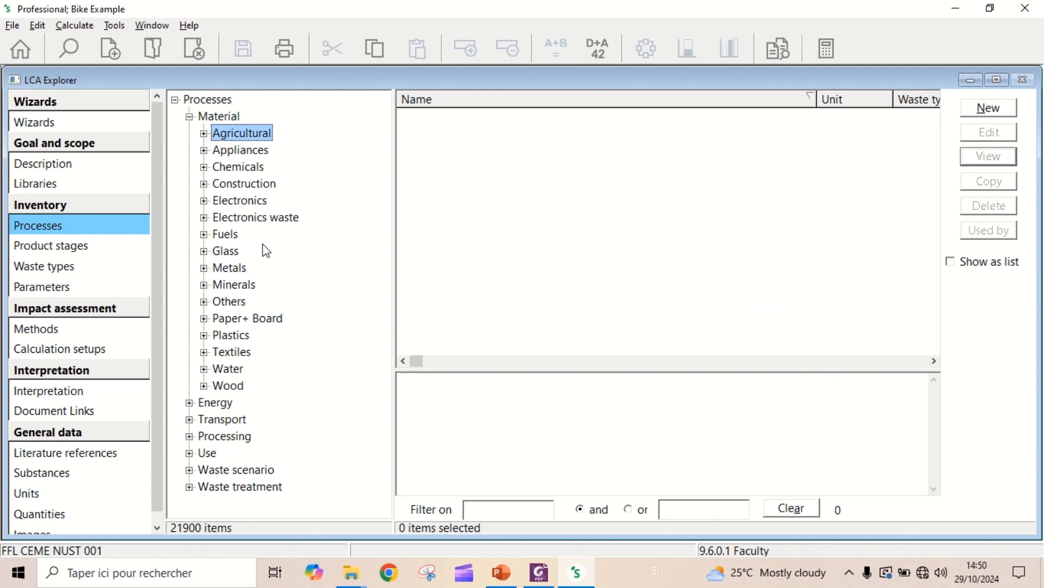
right_click(218, 117)
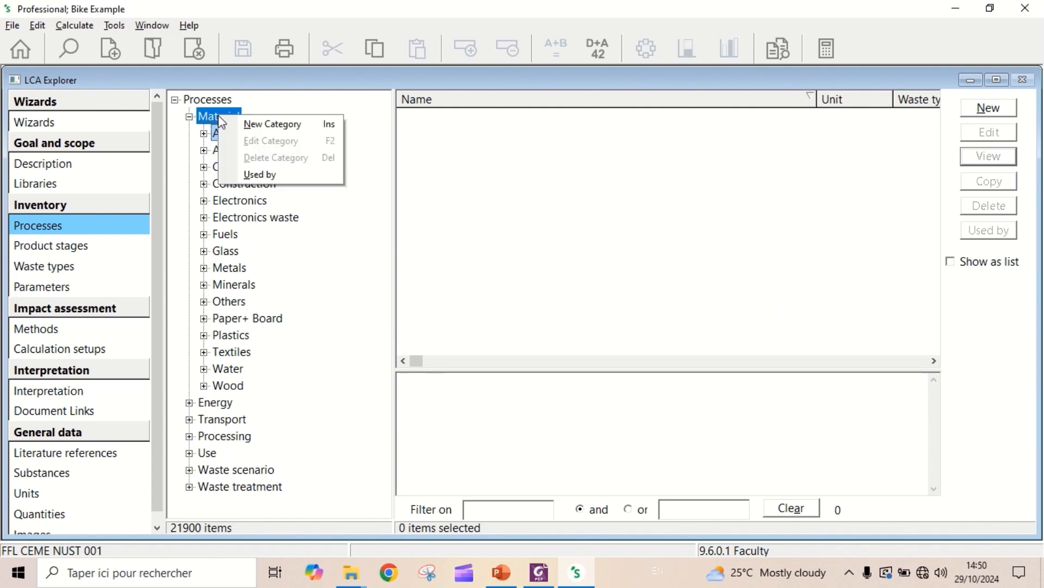
click(282, 136)
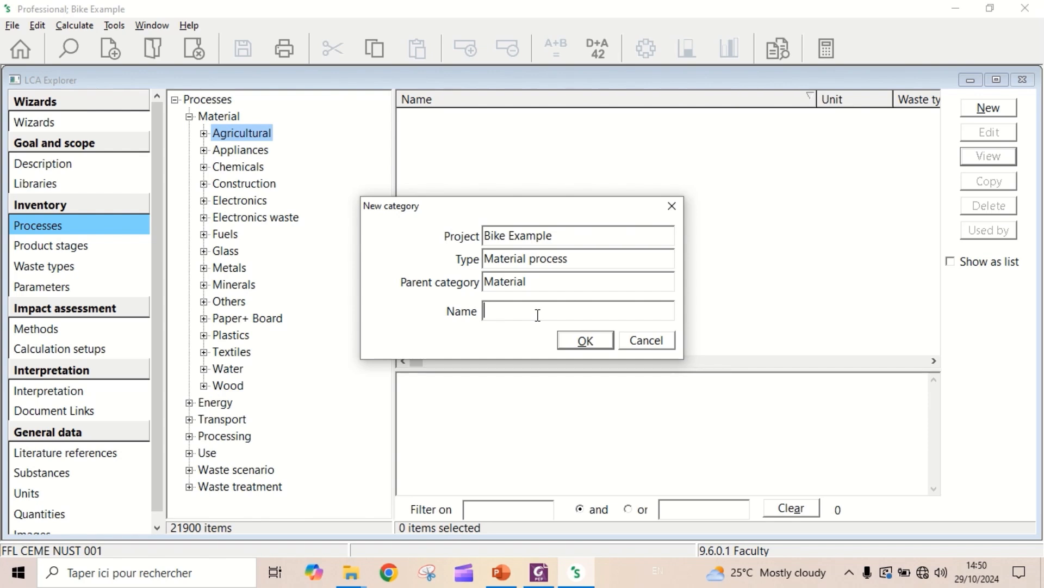
text(_Differ)
text(ent types)
text( og is)
key(BackSpace)
key(BackSpace)
key(BackSpace)
key(BackSpace)
text(f bike)
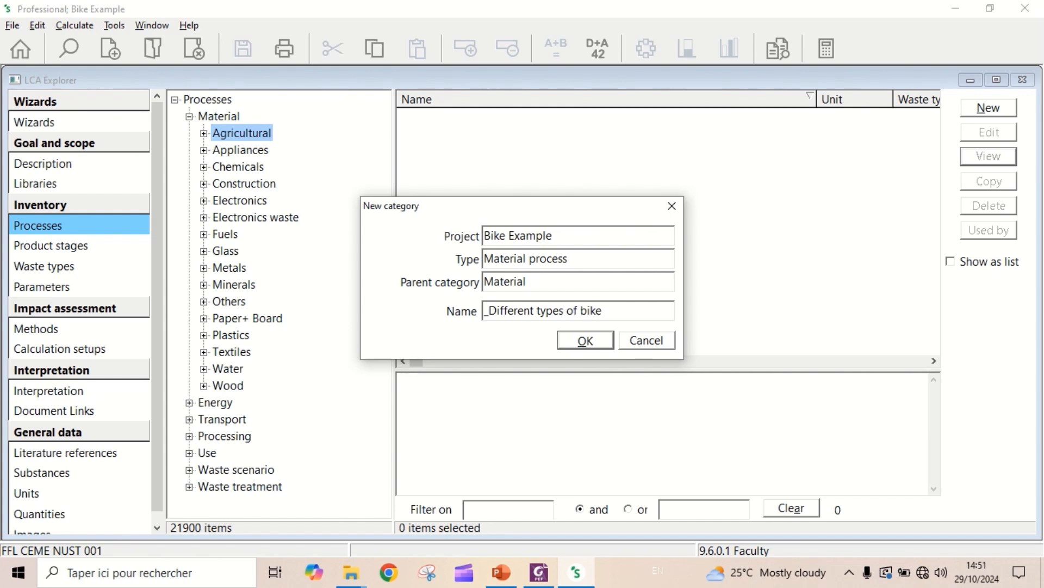
text( frame)
click(584, 341)
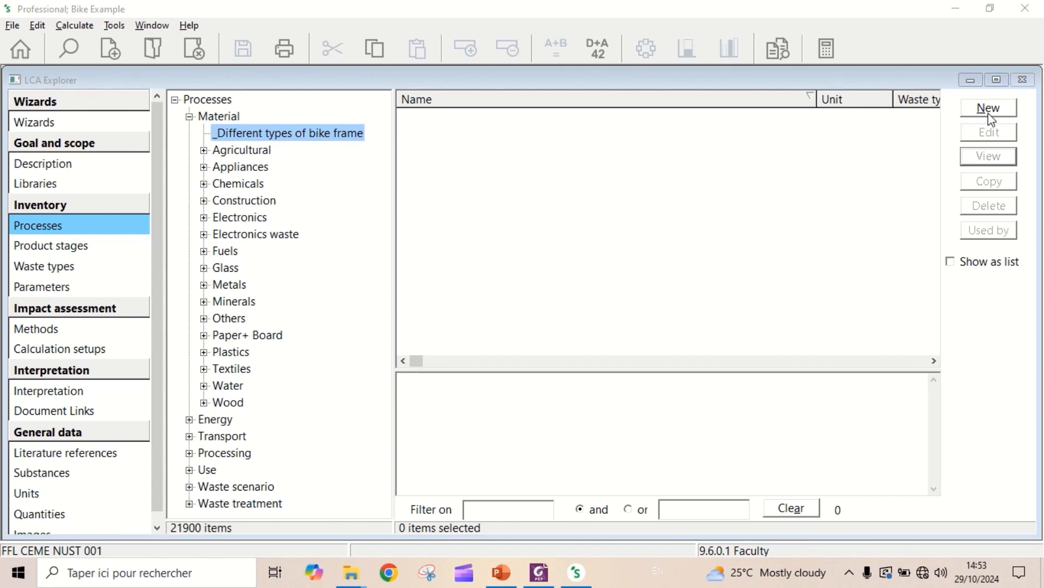
Step: Create a material process in the new category with the output product "Aluminium Frame" and an amount of 1.5 kg
click(988, 112)
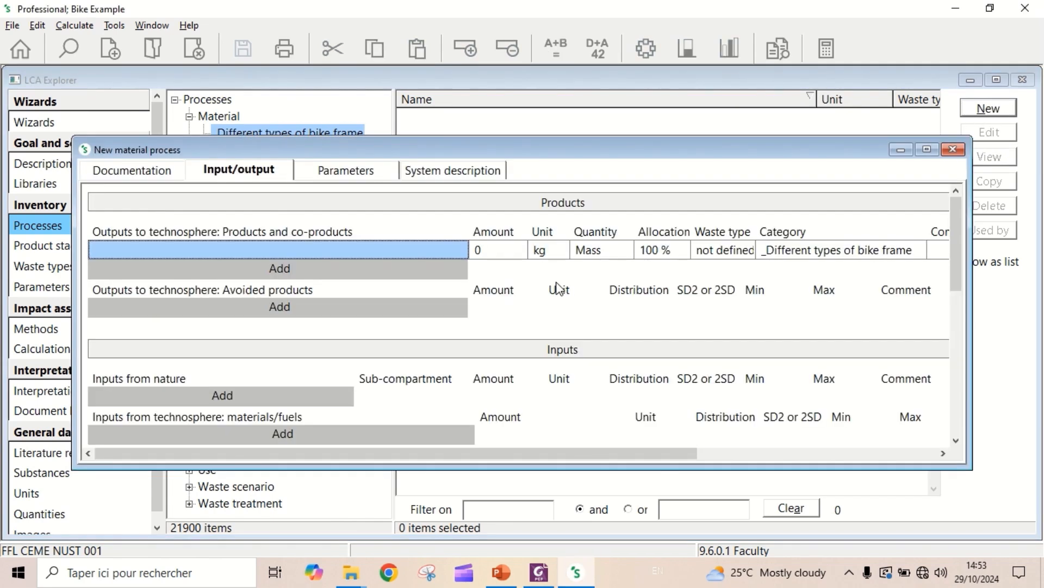
click(270, 249)
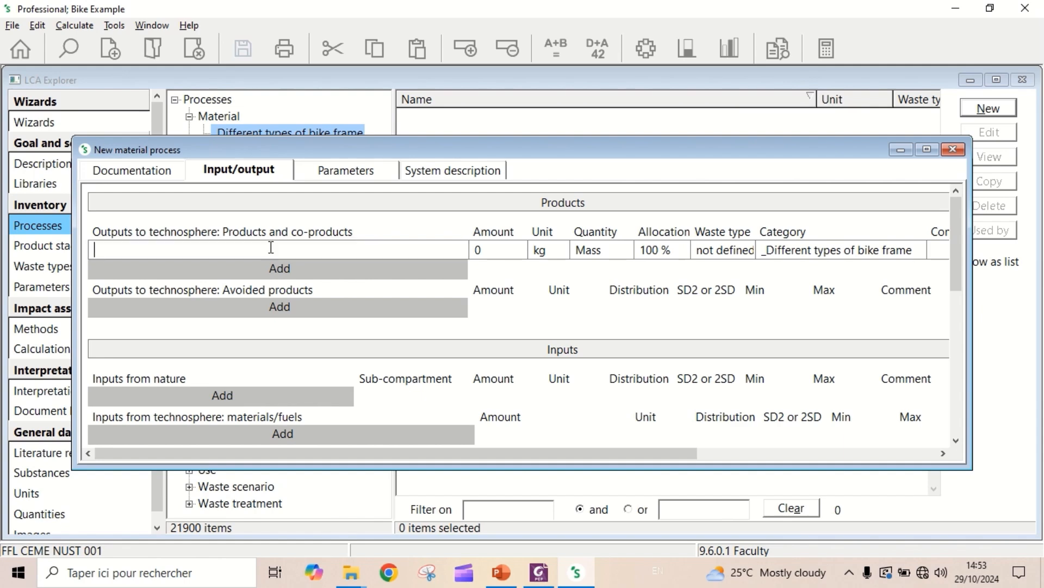
text(Aluminium F)
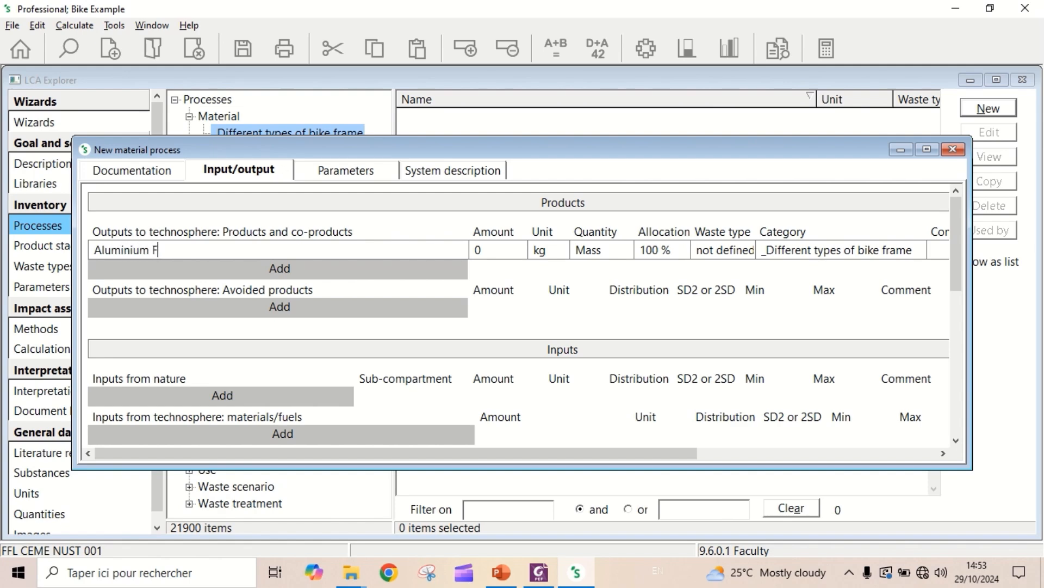
text(rame)
click(504, 254)
text(1.5)
Step: Keep the Aluminium Frame's allocation at 100 % and set its waste type to Aluminium
click(677, 254)
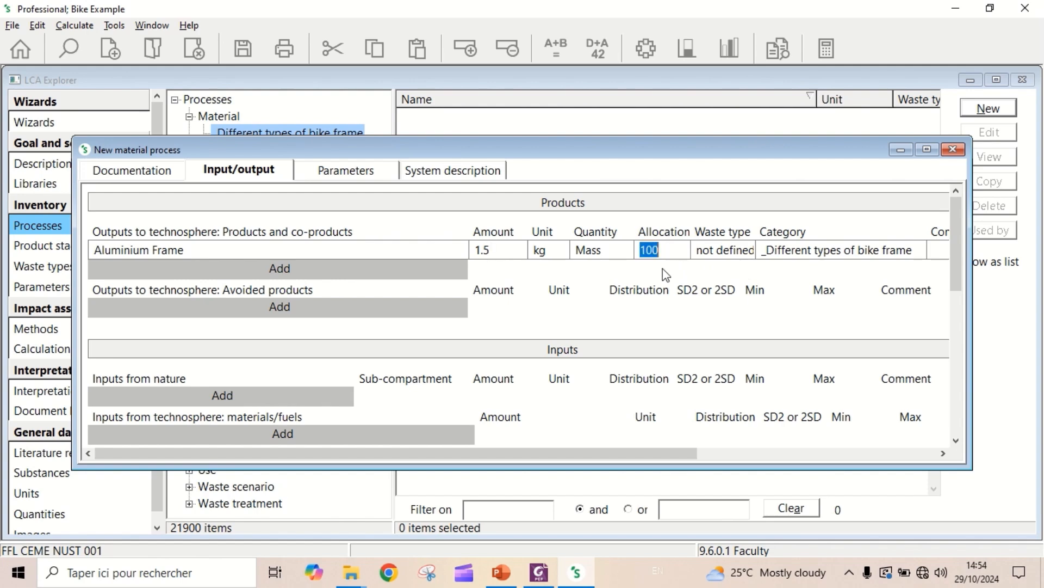
click(739, 255)
click(741, 259)
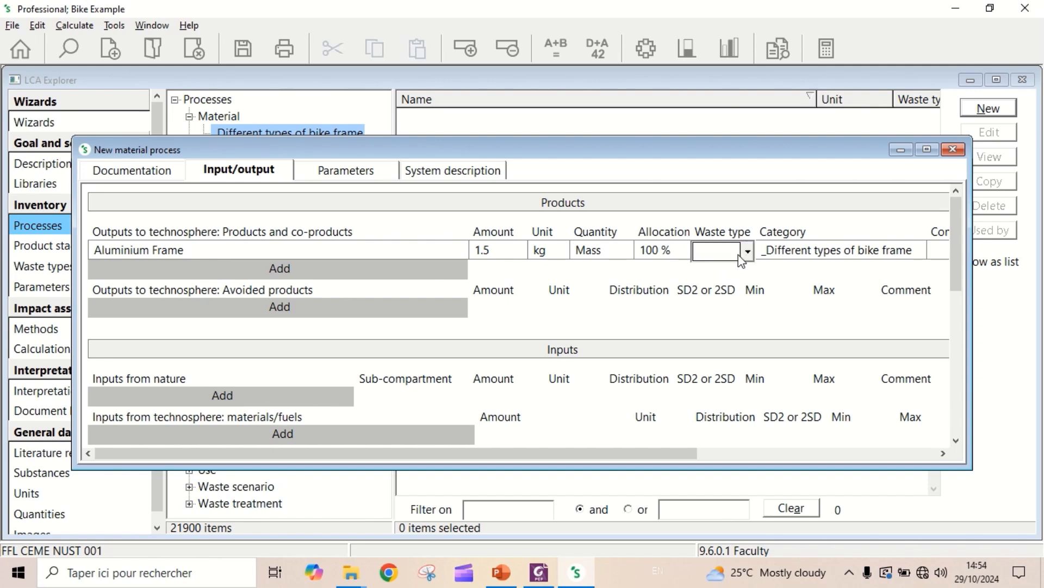
click(748, 252)
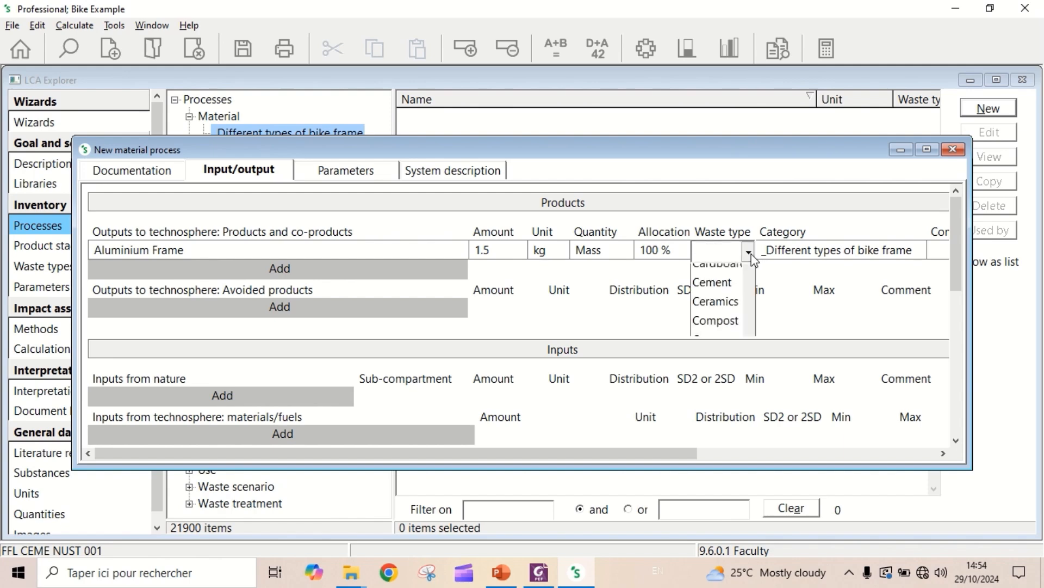
click(720, 273)
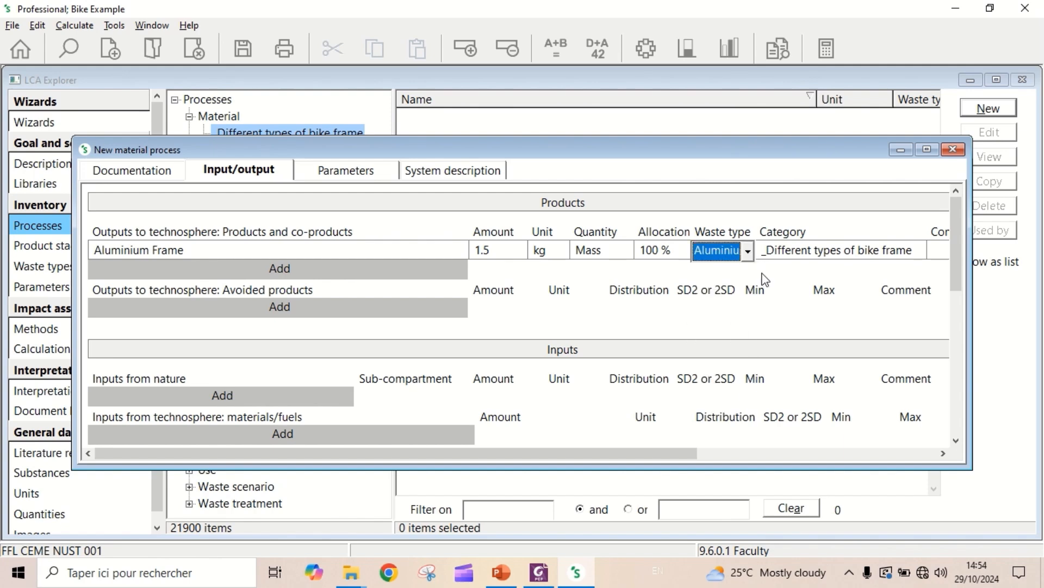
Step: Widen the waste type column of the products table to fit the full name
drag(661, 454, 724, 462)
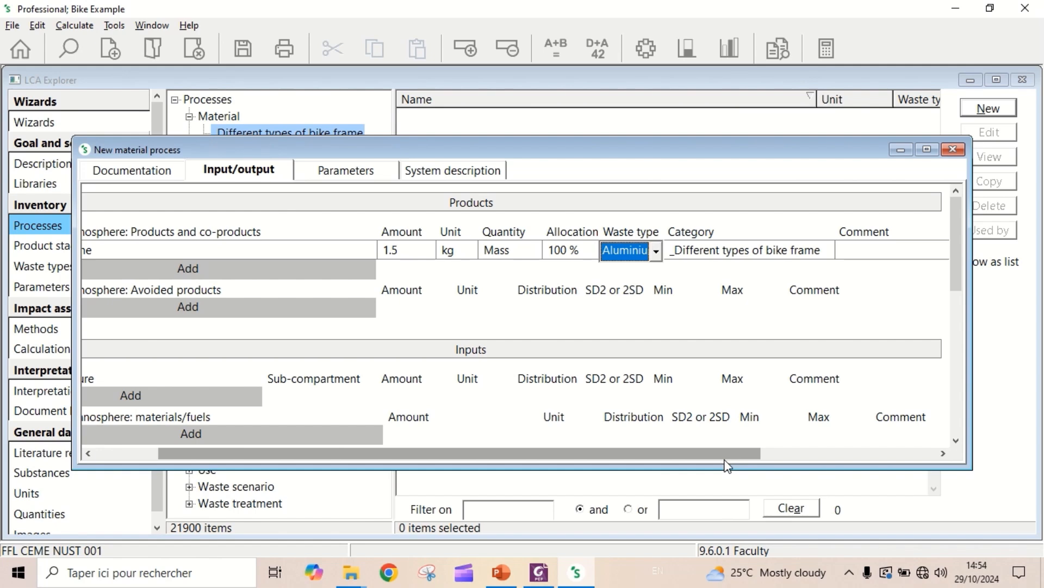
drag(728, 465, 680, 452)
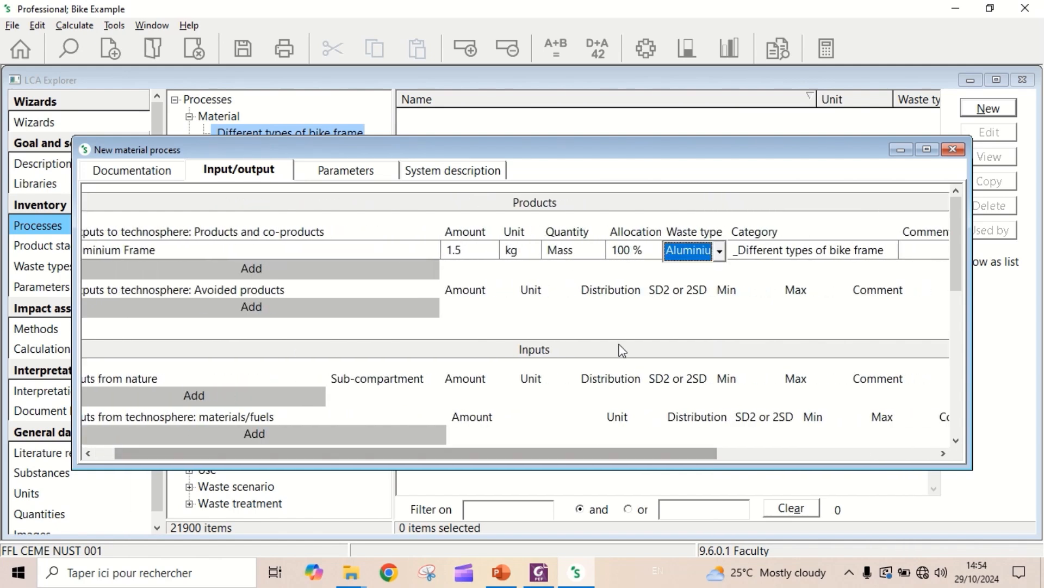
click(701, 273)
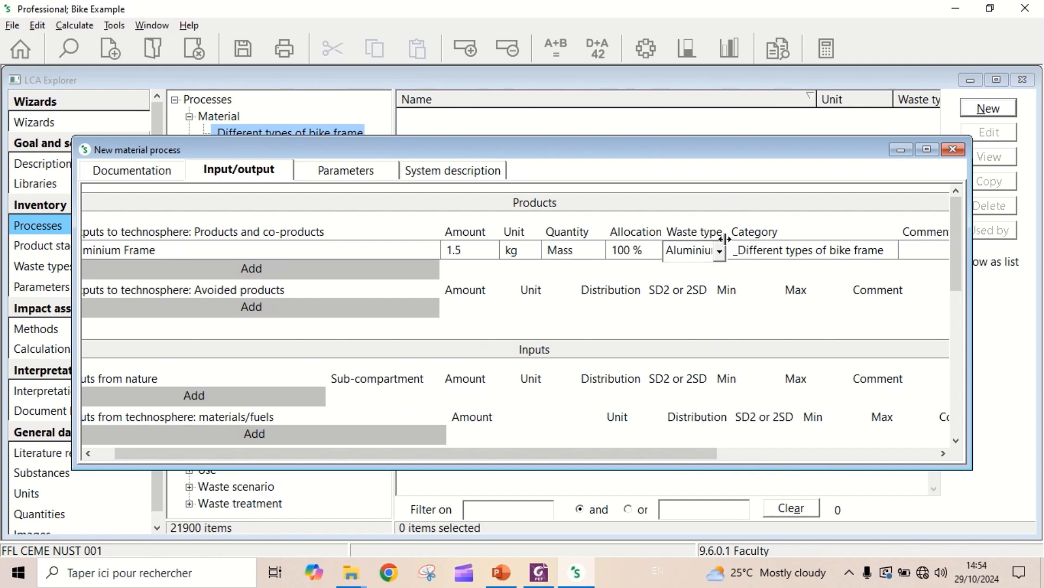
drag(728, 243, 766, 239)
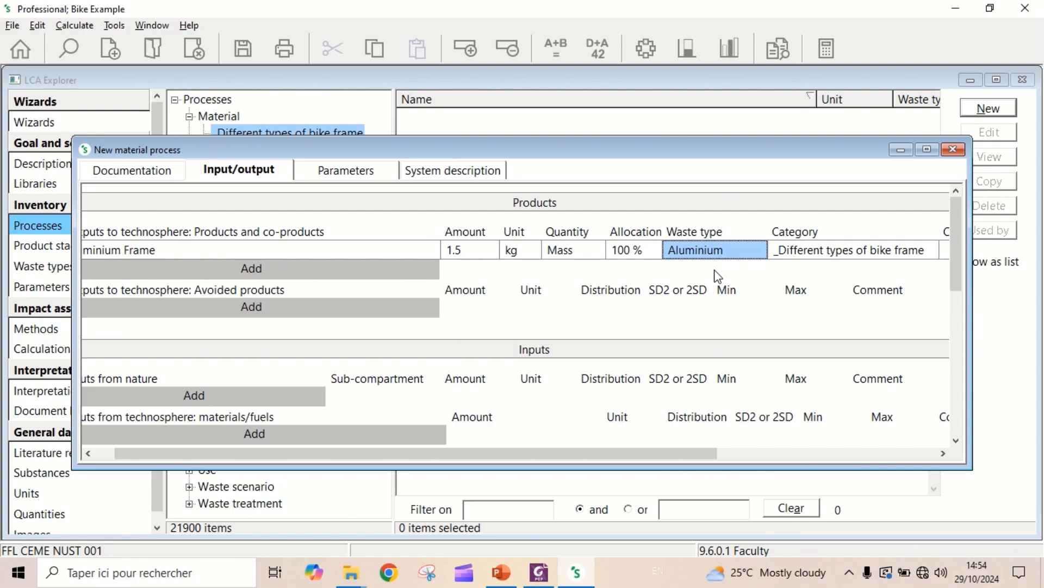
drag(553, 452, 518, 452)
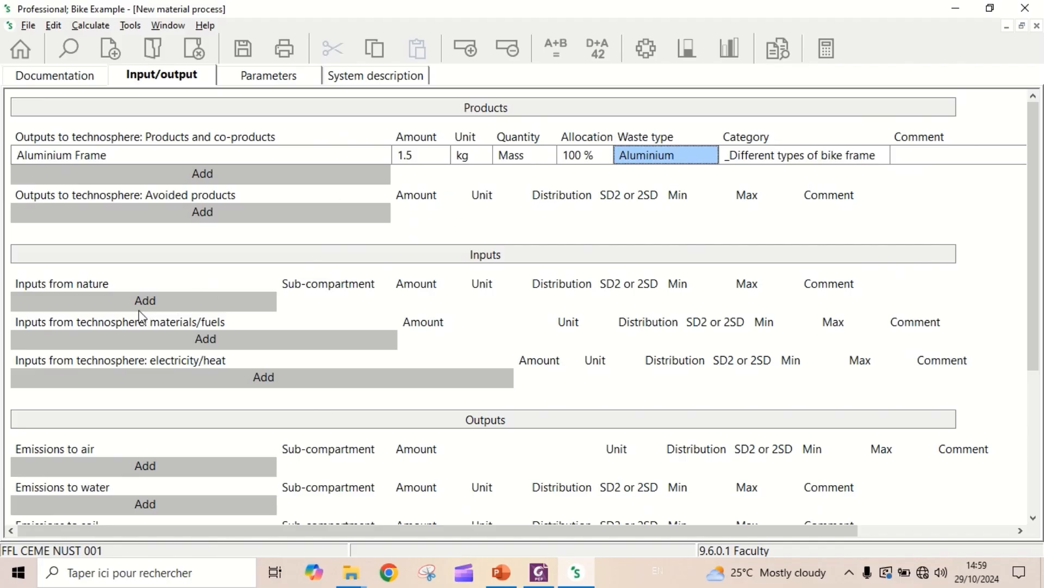
Step: Add 1.579 kg of "Aluminium, primary, ingot {IAI Area, EU27 & EFTA}| production | Cut-off, S" as a materials/fuels input and narrow the amount column
click(220, 337)
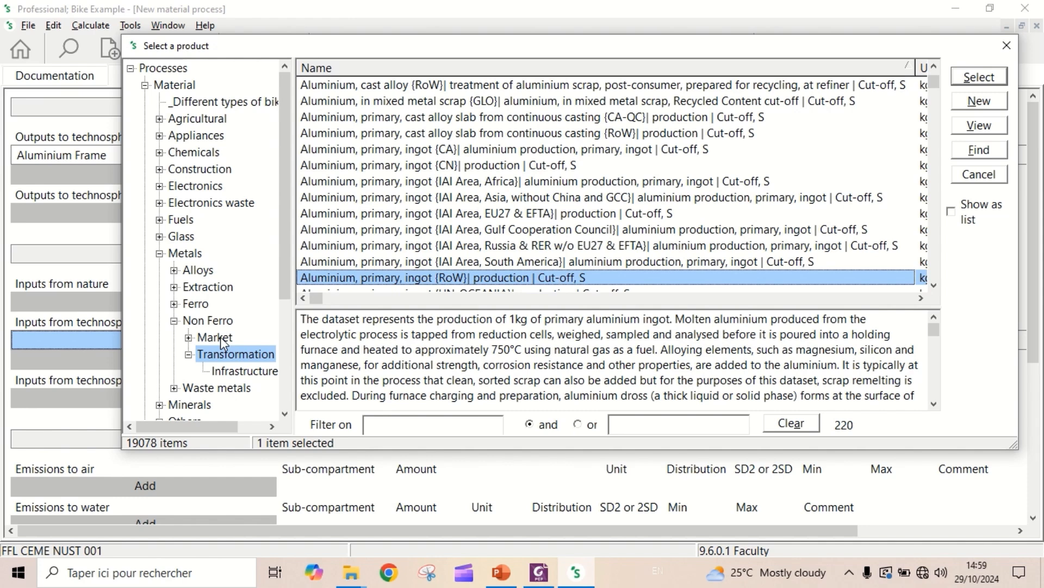
click(432, 217)
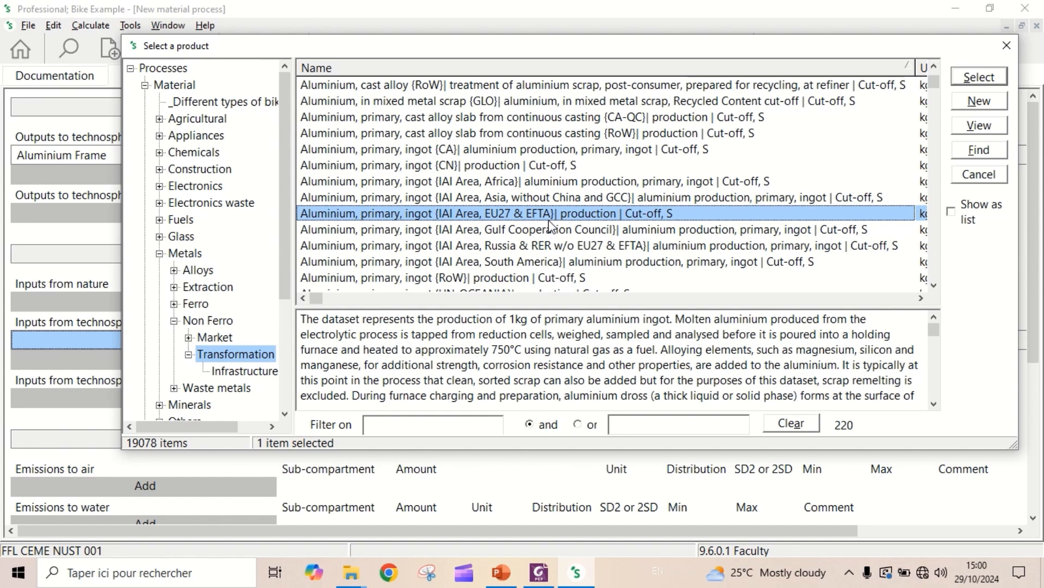
click(993, 84)
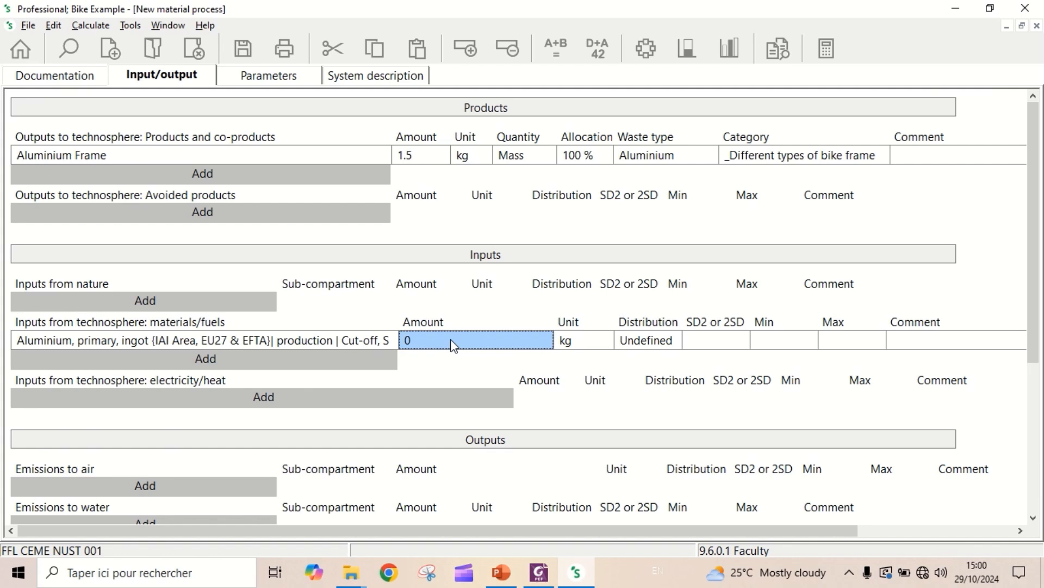
text(1.579)
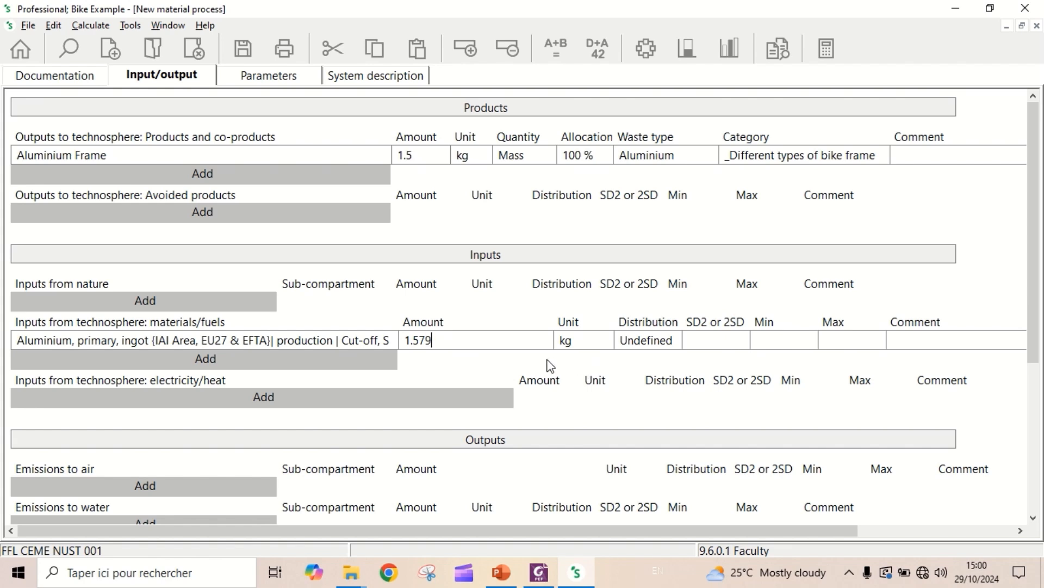
drag(552, 339, 479, 338)
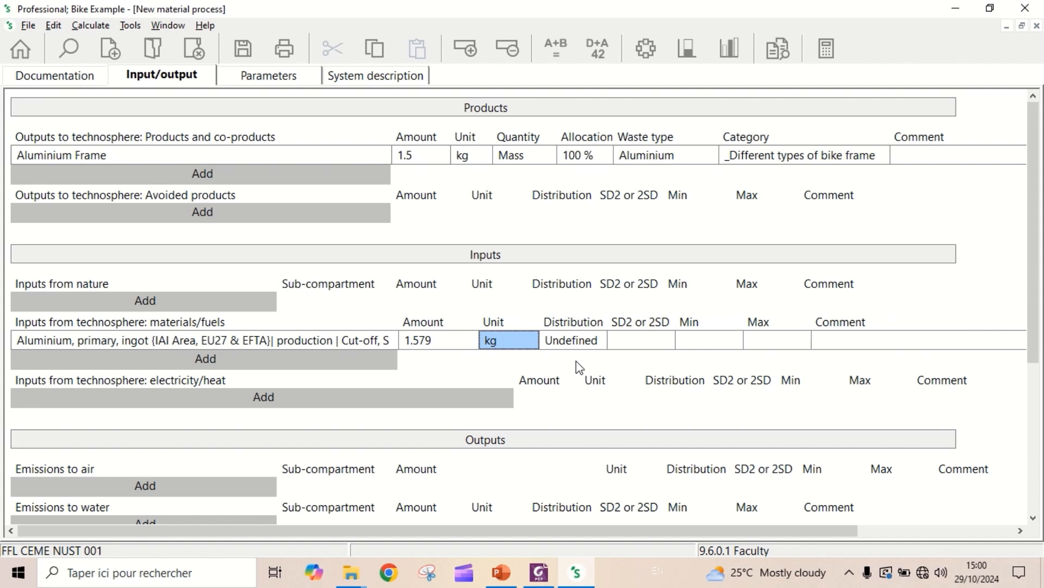
Step: Enter the comment "5% production loss" for the primary aluminium ingot input
click(847, 341)
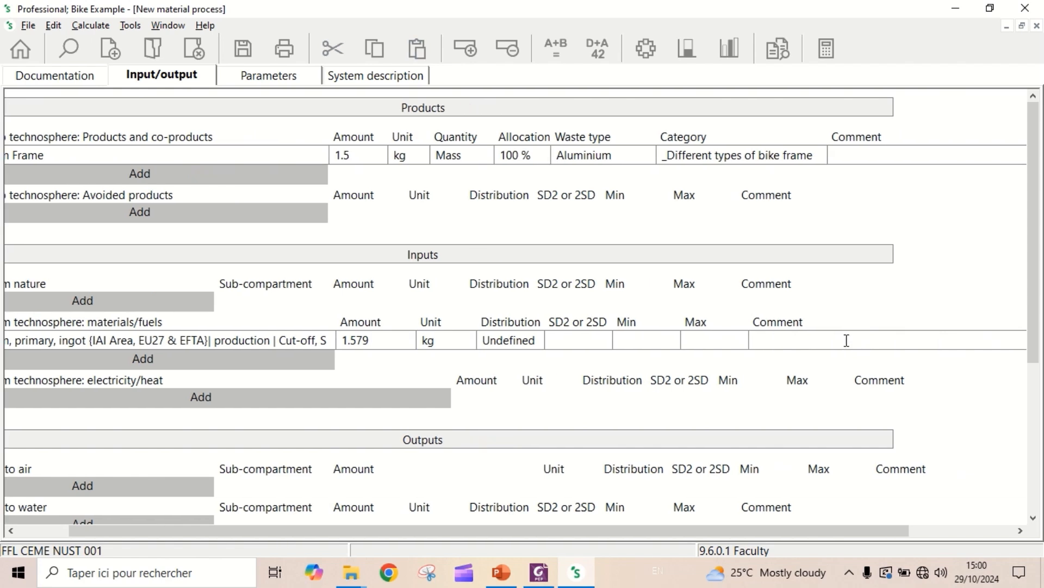
text(5% production loss)
drag(565, 525, 466, 525)
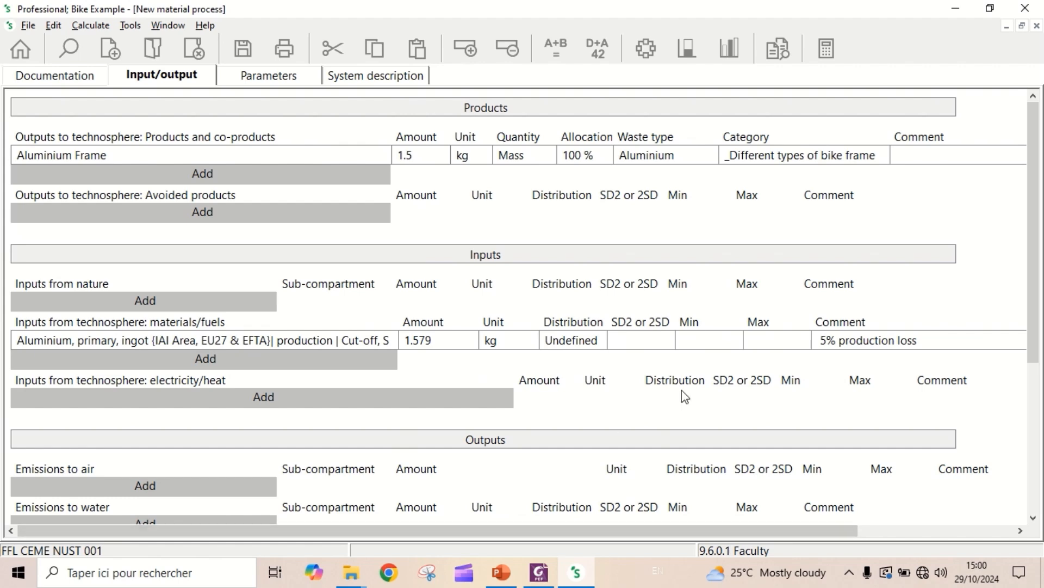
Step: Start a new materials/fuels input and browse the product categories to Processing, Metals, Coating, Market
click(208, 363)
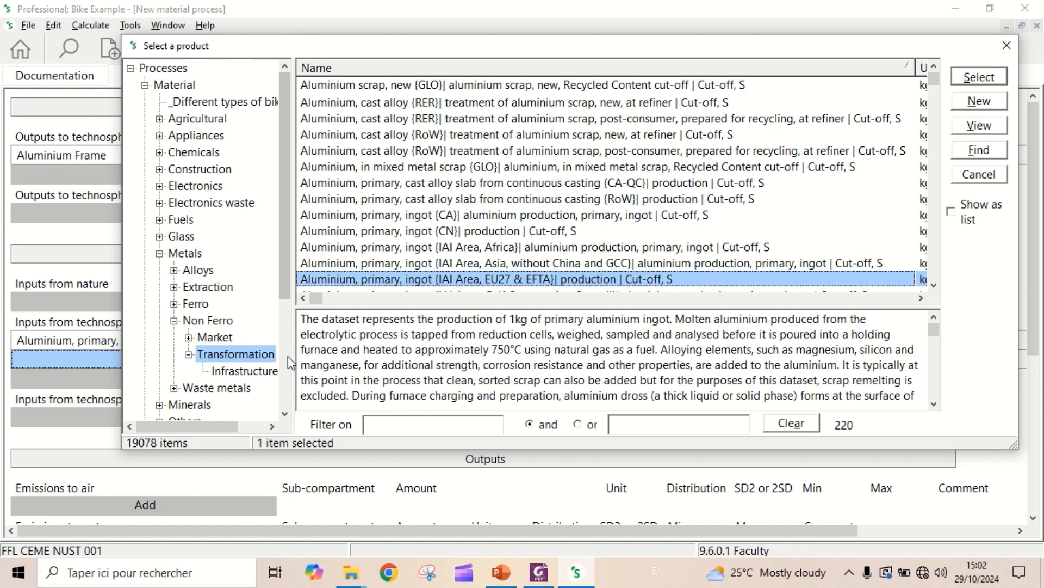
click(197, 359)
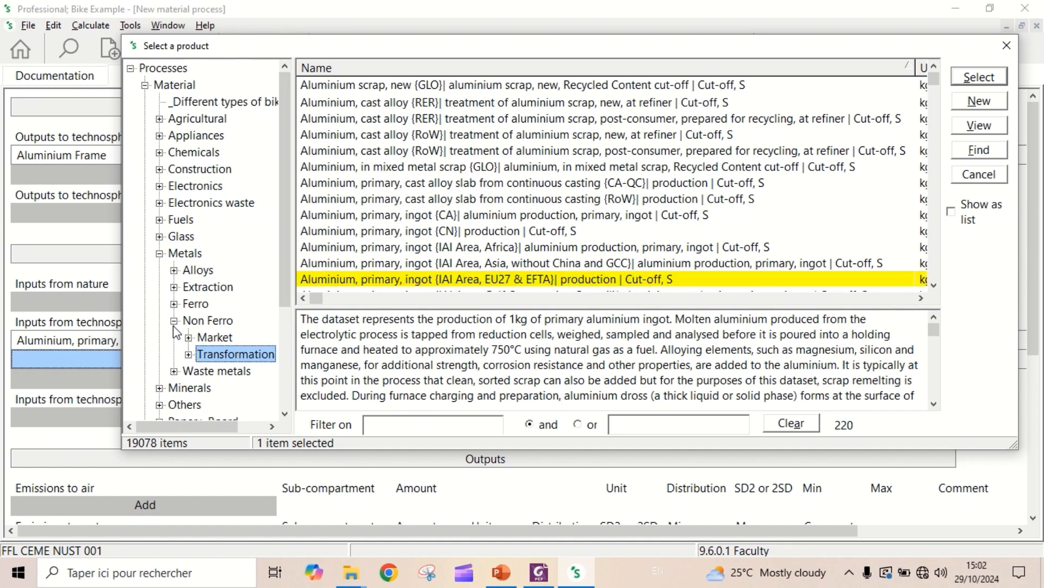
click(174, 321)
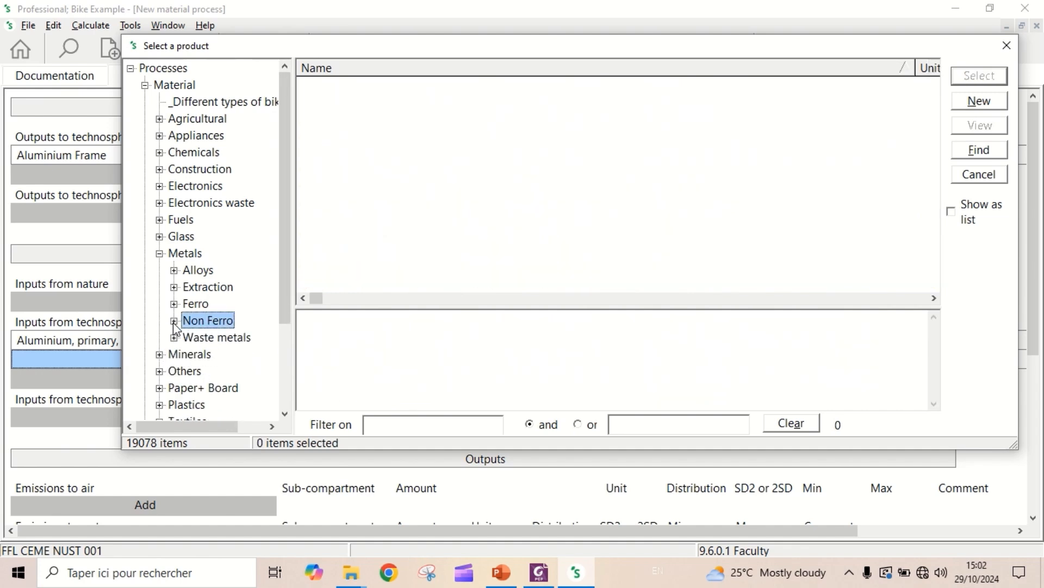
click(159, 253)
scroll(159, 256, down, 1)
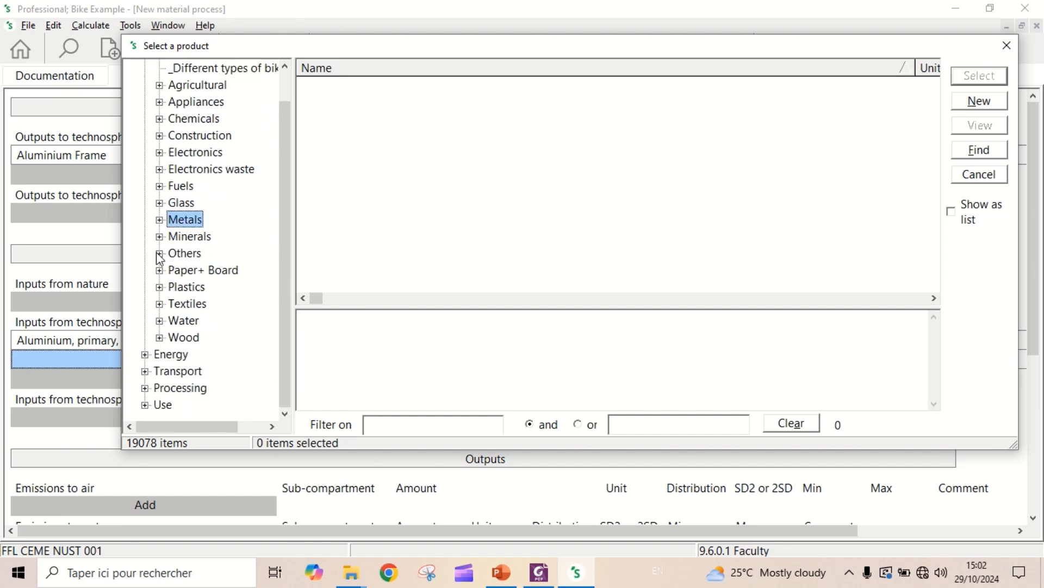
scroll(160, 258, up, 1)
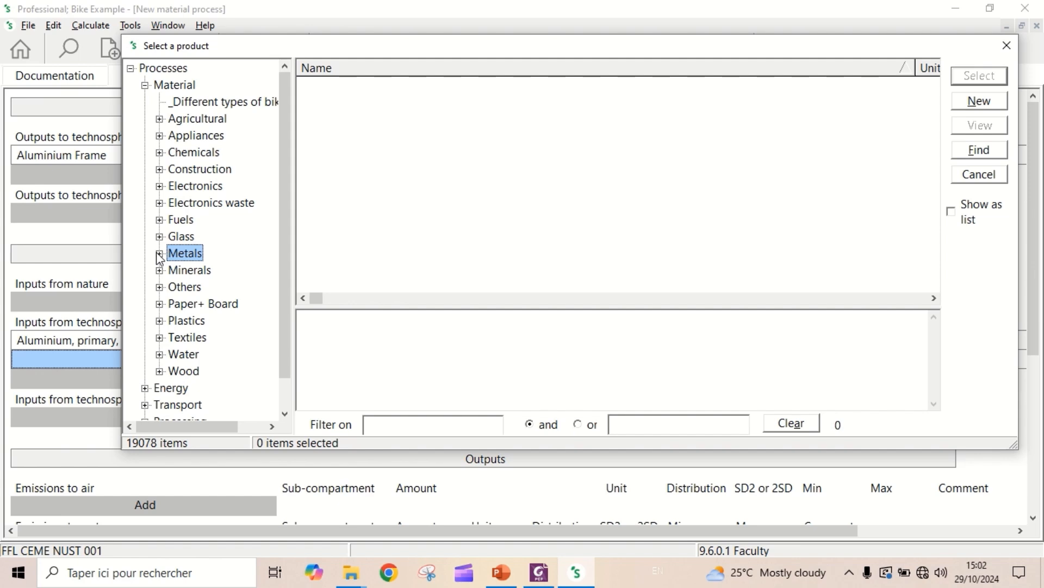
scroll(160, 258, down, 1)
click(144, 387)
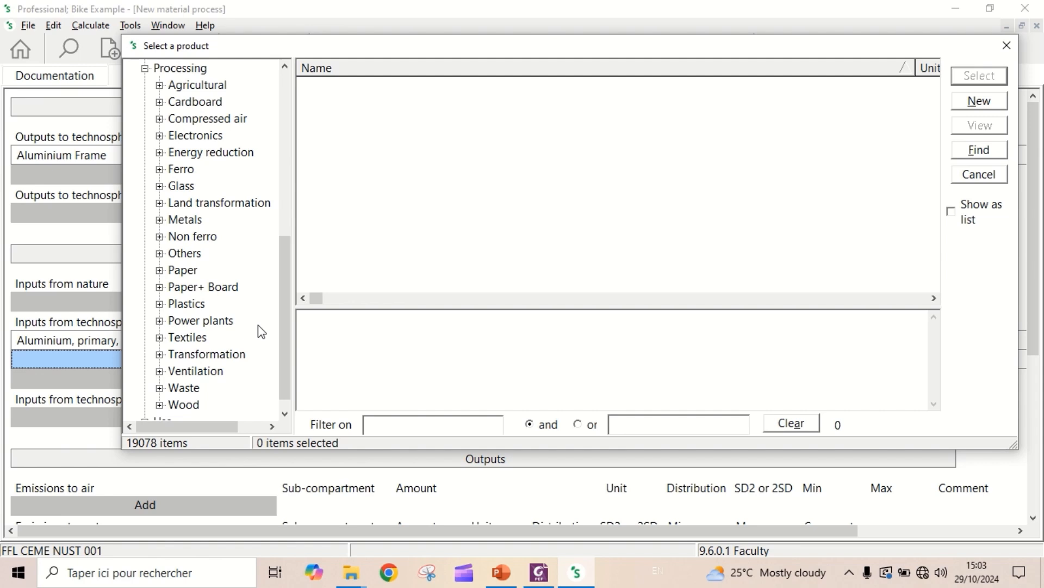
click(159, 220)
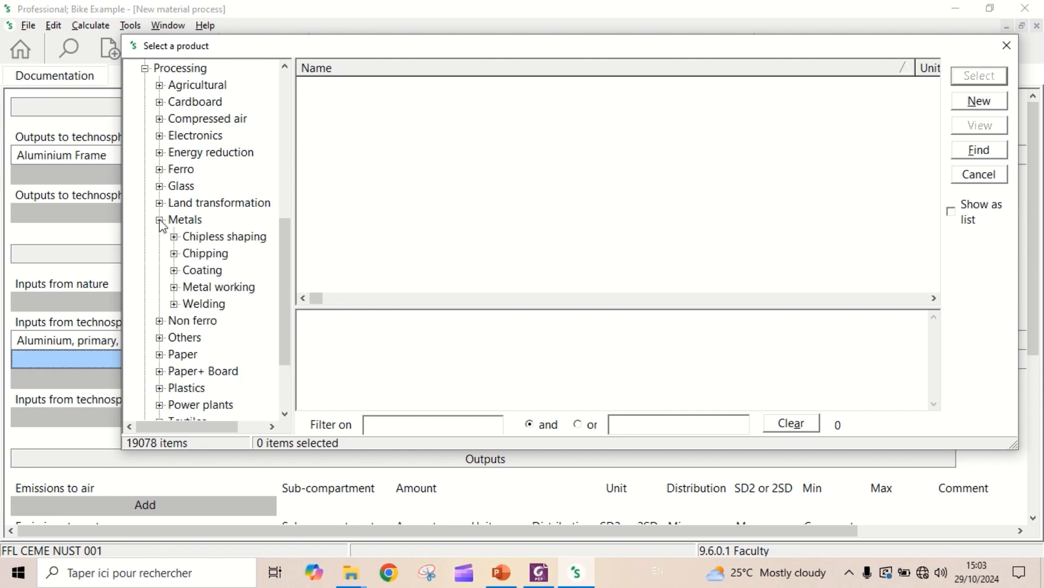
click(174, 271)
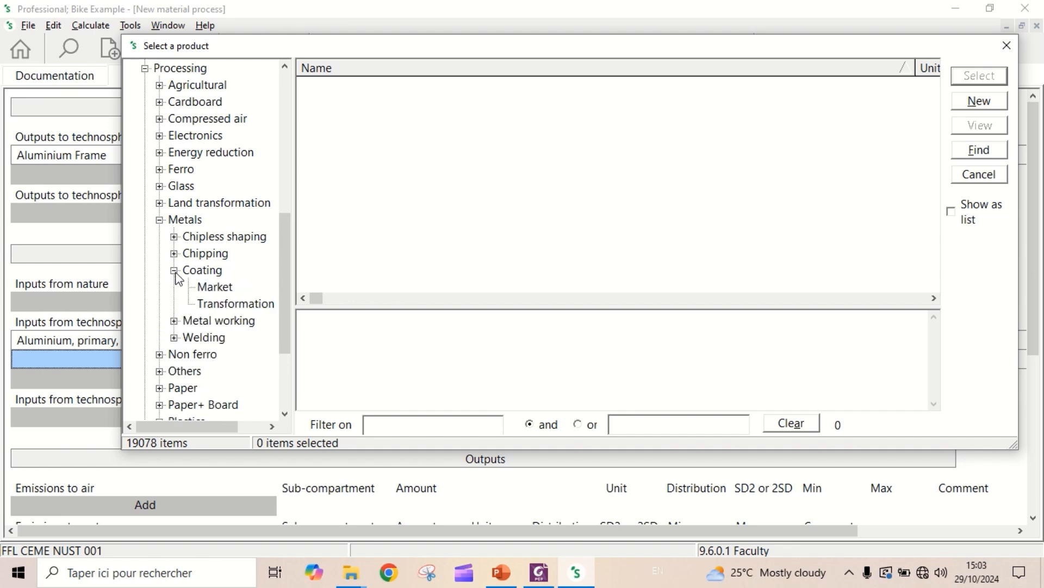
click(215, 287)
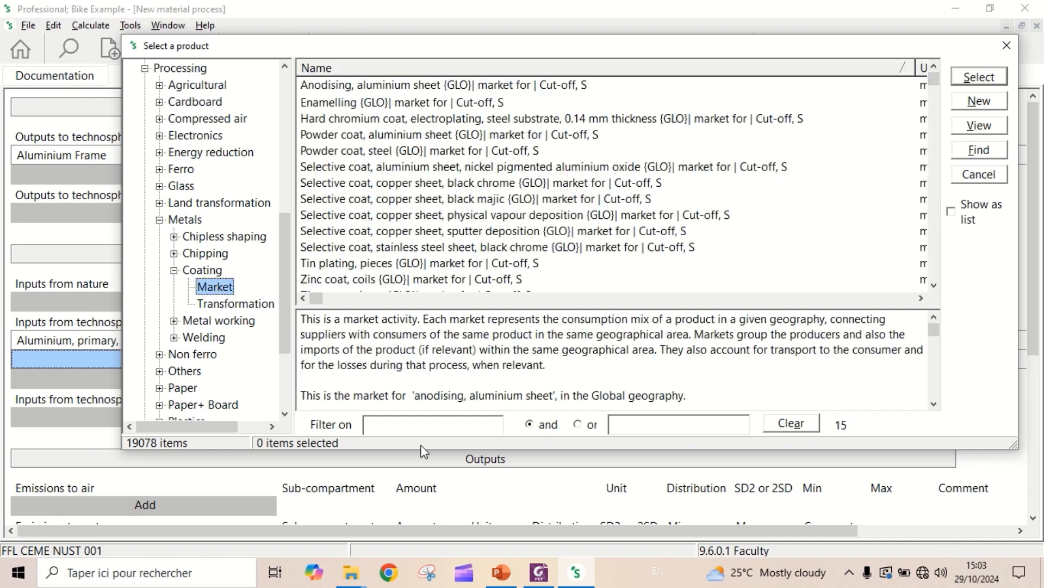
Step: Filter the products for "powder" and add 0.375 m2 of "Powder coat, aluminium sheet {GLO}| market for | Cut-off, S"
click(429, 429)
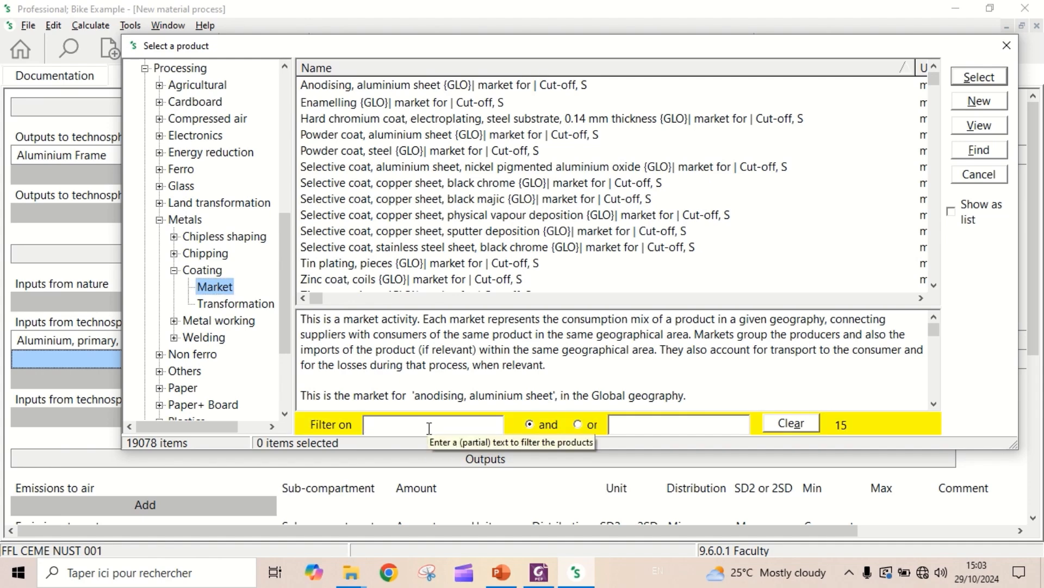
text(powder)
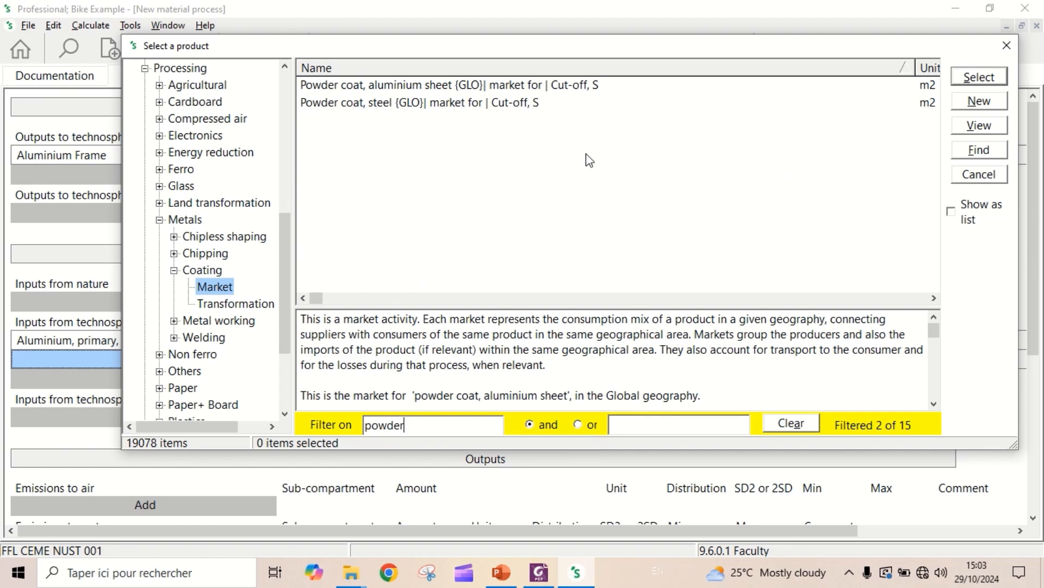
click(439, 90)
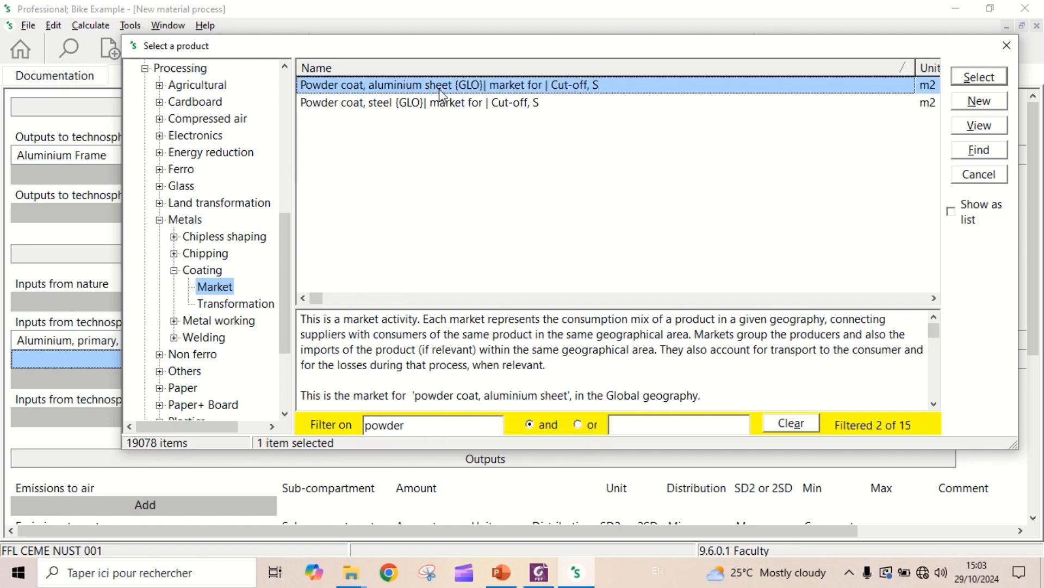
click(978, 79)
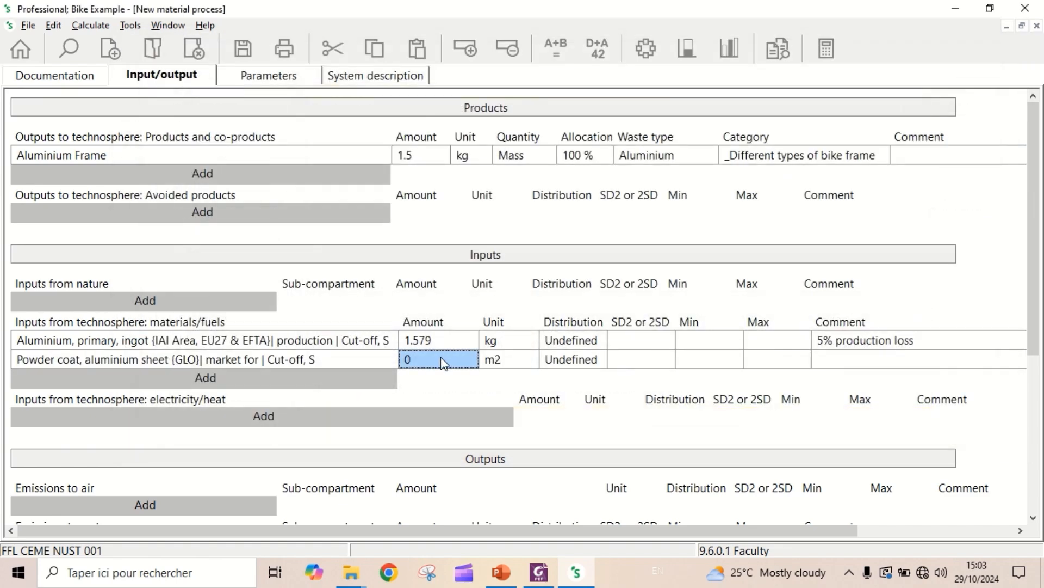
text(0.3)
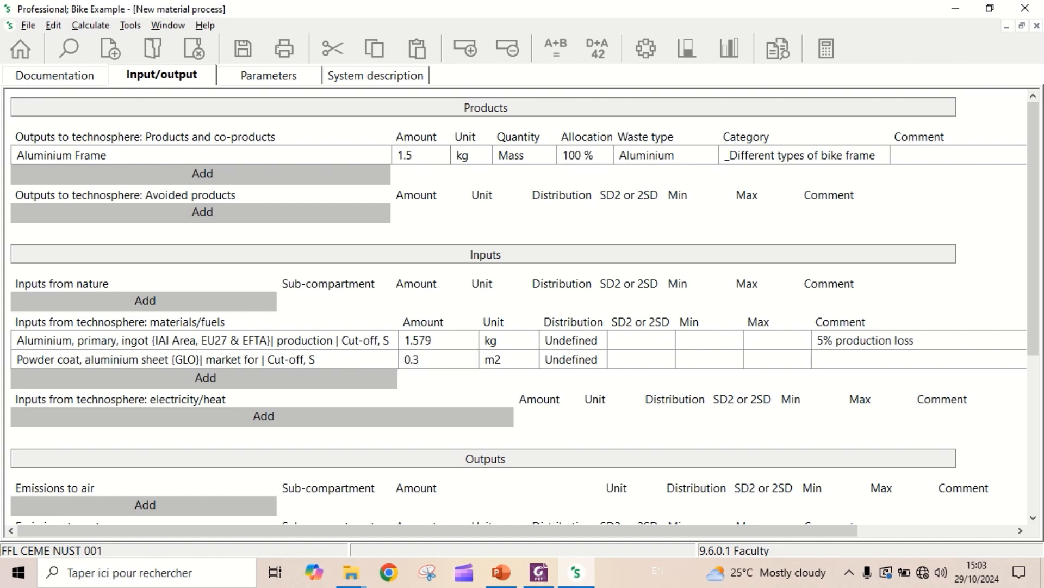
text(75)
Step: Start another materials/fuels input, collapse the Metals processing category and show all products as a list
click(218, 382)
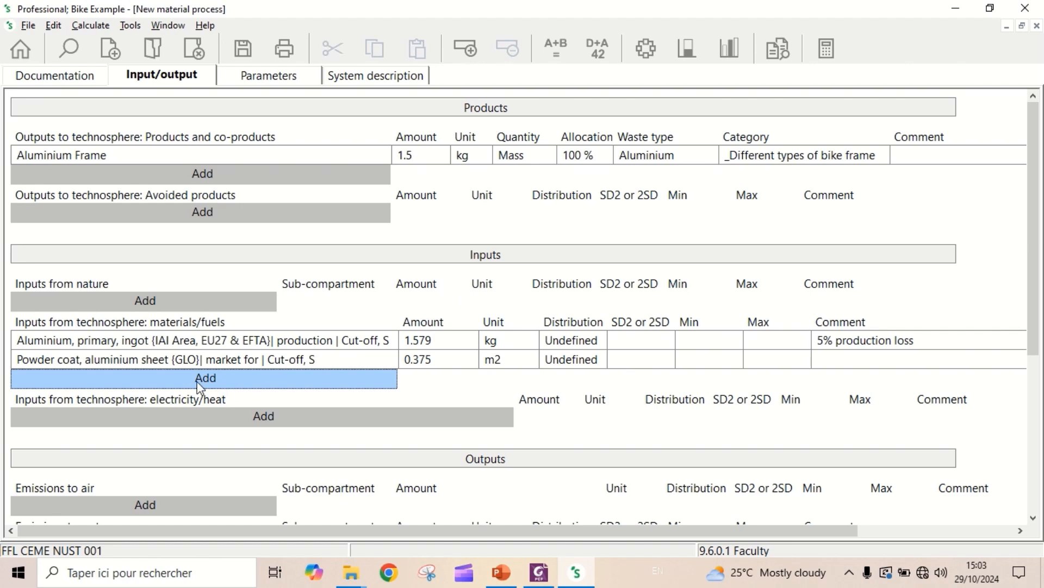
double_click(228, 380)
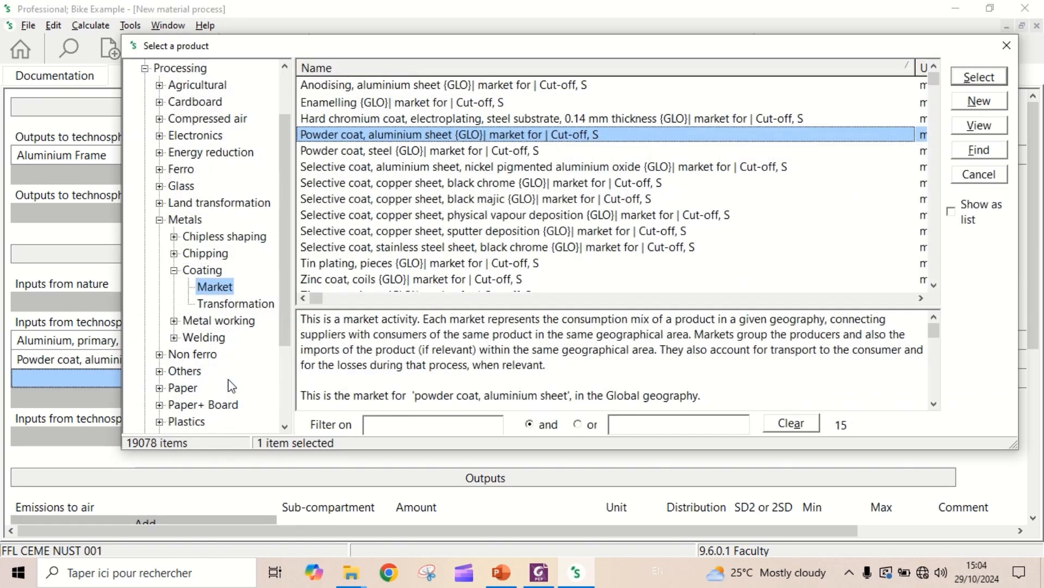
click(174, 270)
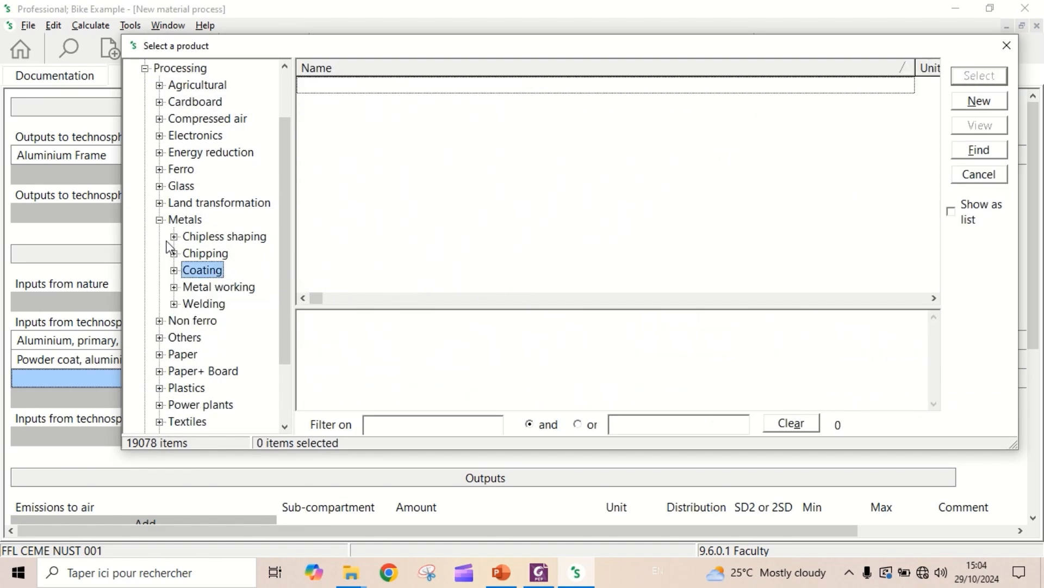
click(160, 220)
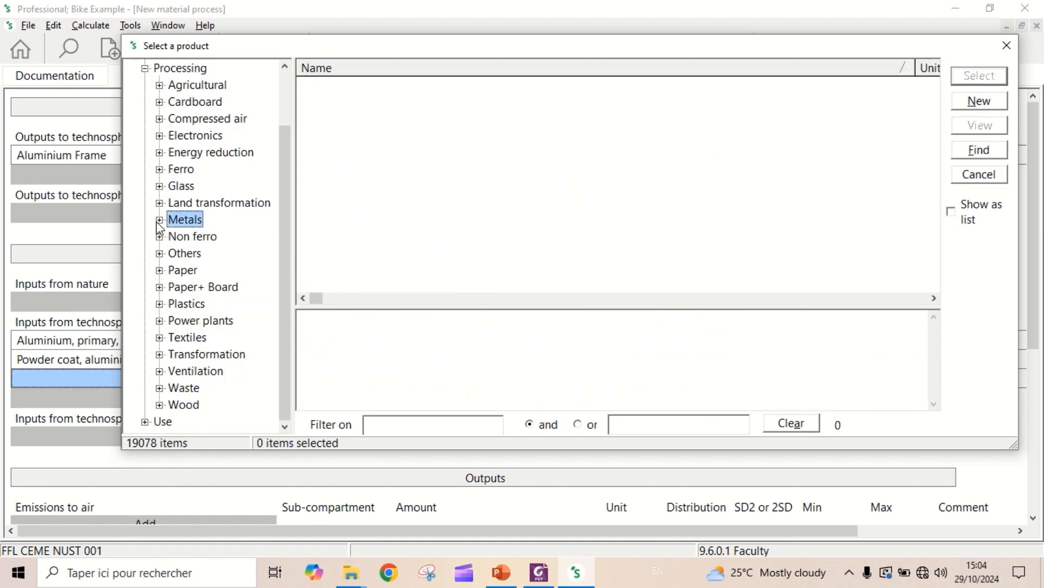
click(952, 212)
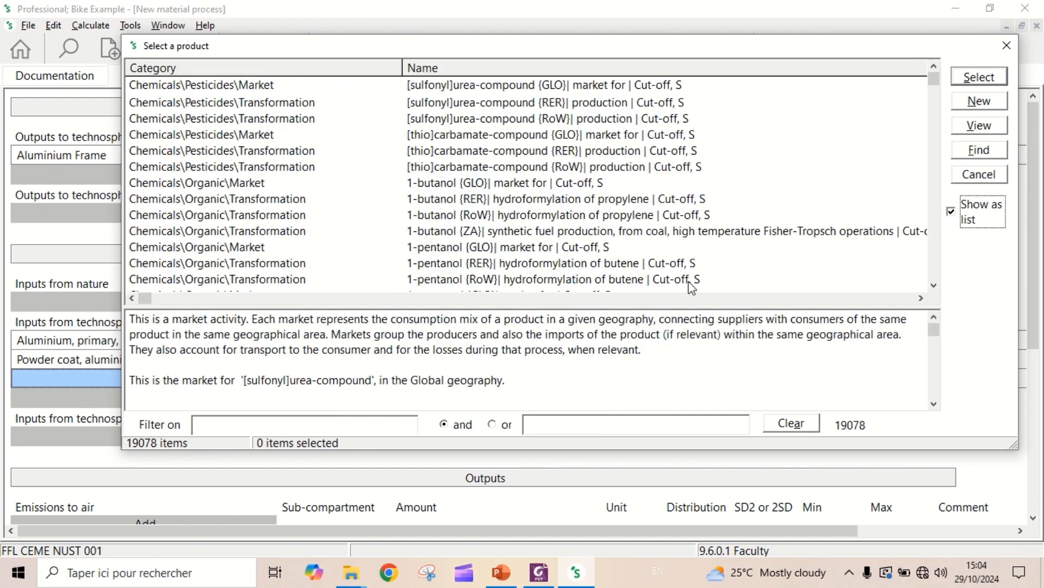
Step: Filter for "impact extrusion of aluminium" and add 1.51 kg of "Impact extrusion of aluminium, 3 strokes {GLO}| market for | Cut-off, S"
click(345, 425)
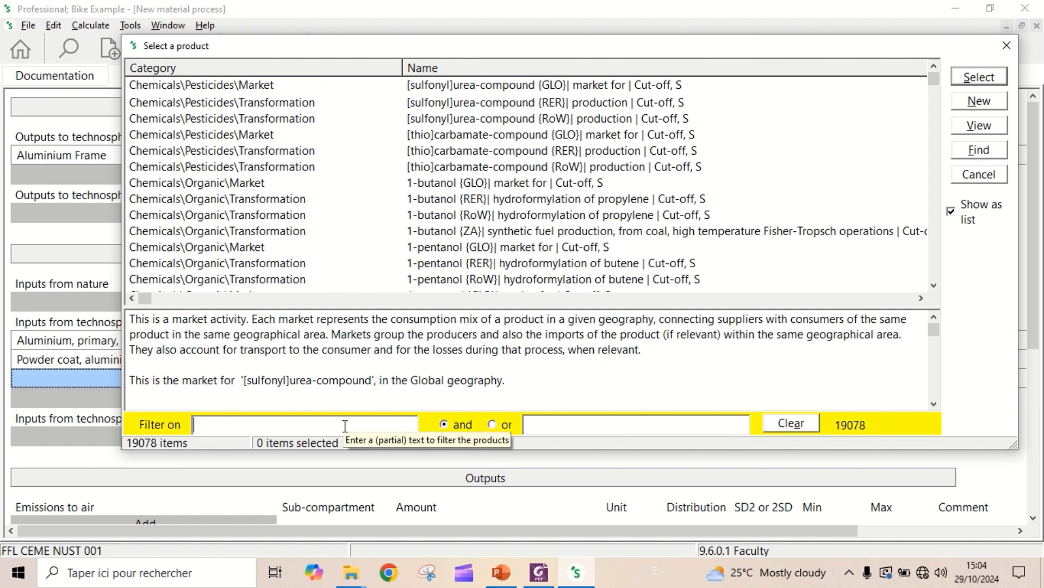
text(impact)
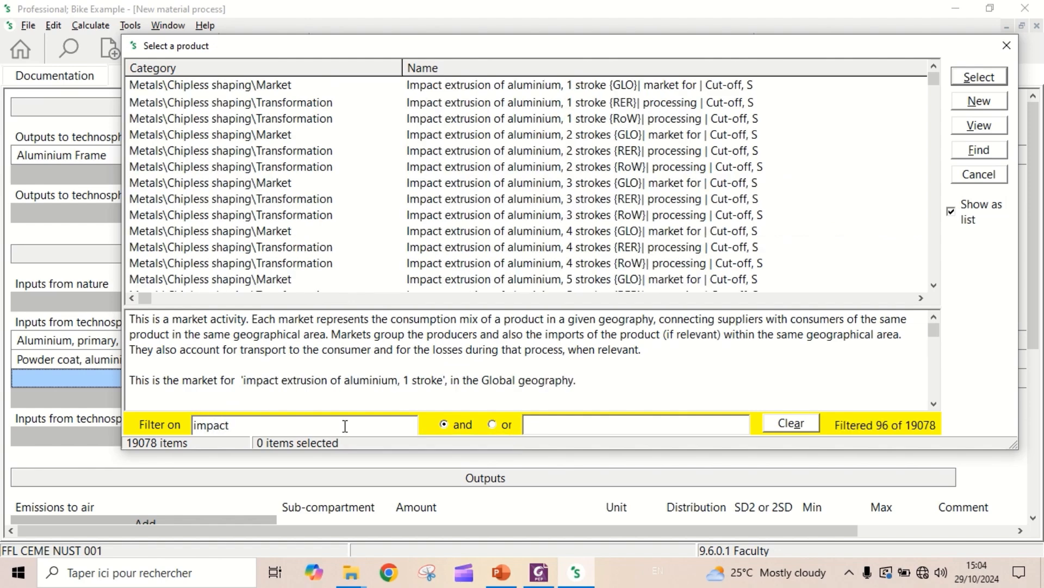
text( extrusion of alu)
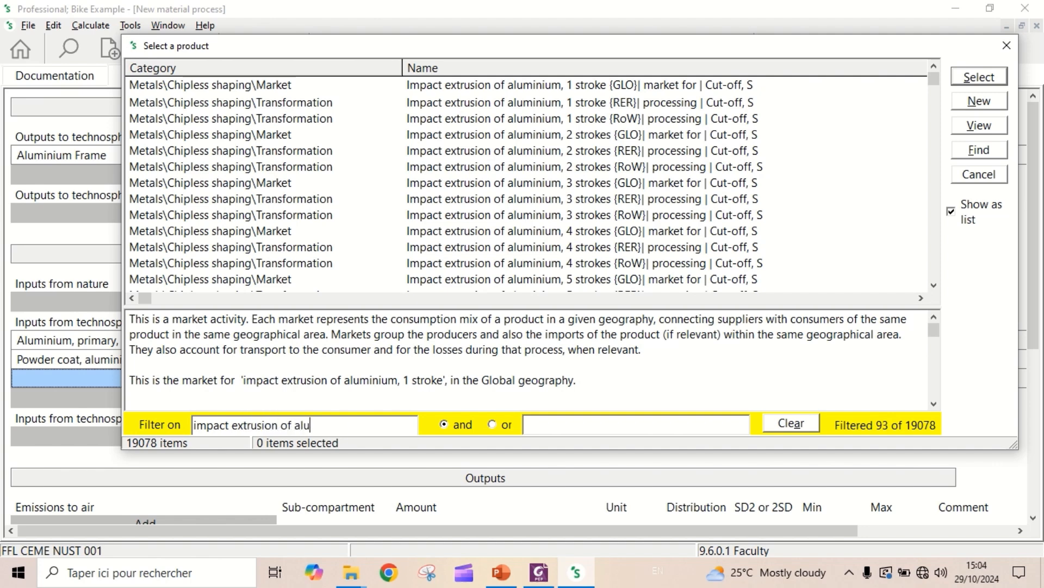
text(minium)
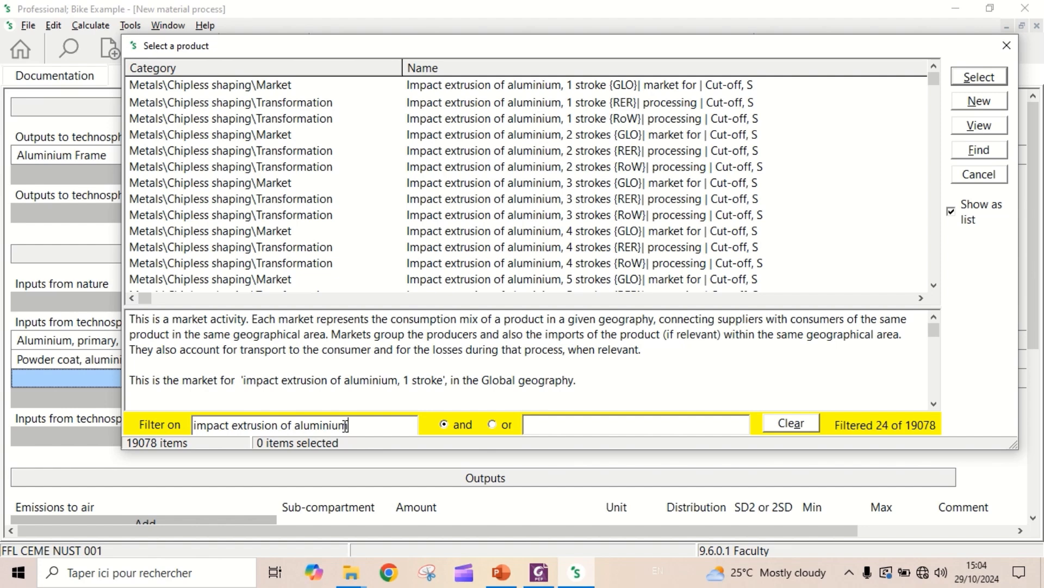
click(530, 184)
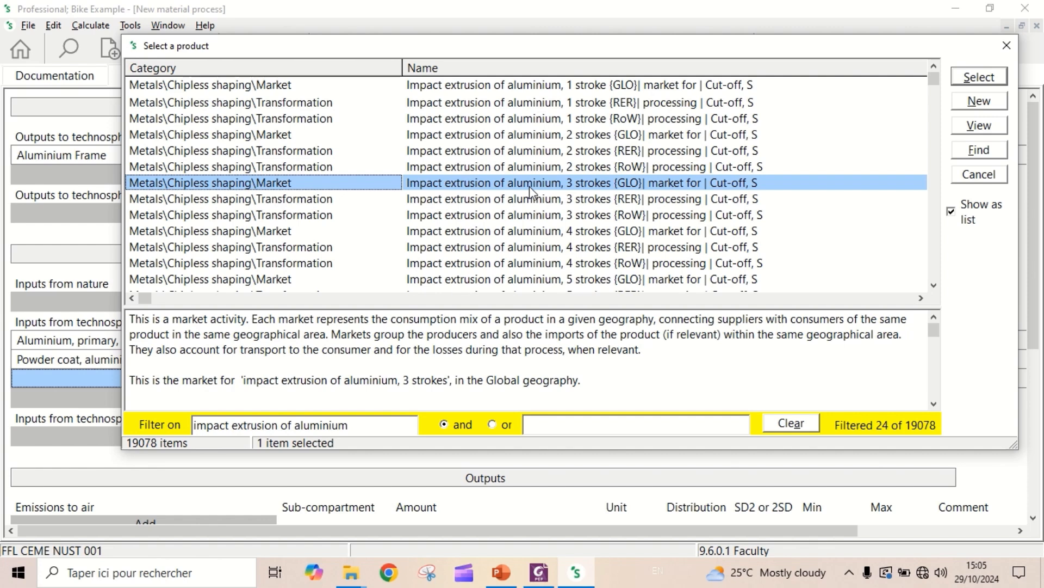
click(991, 81)
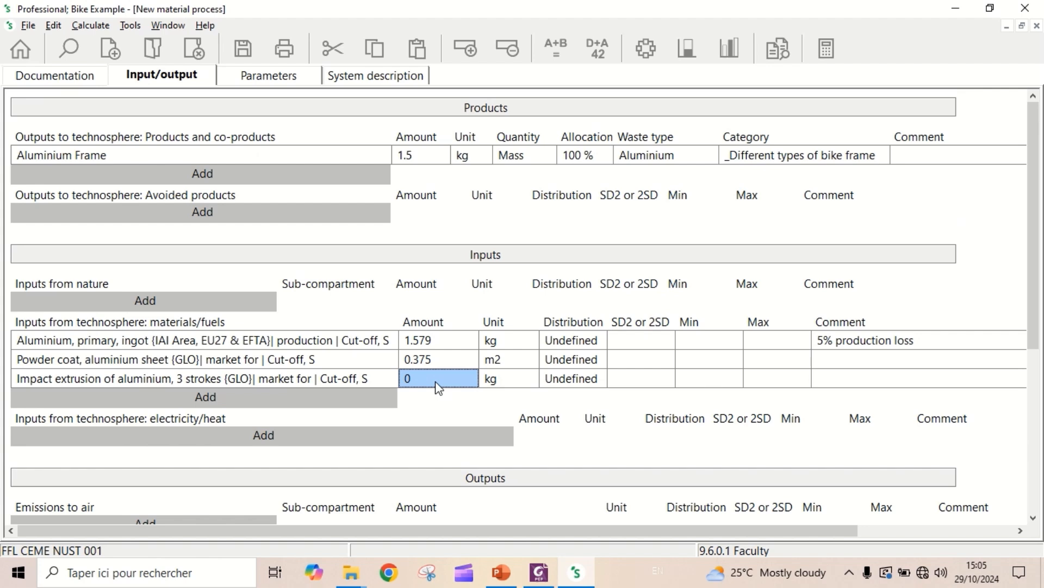
text(1.51)
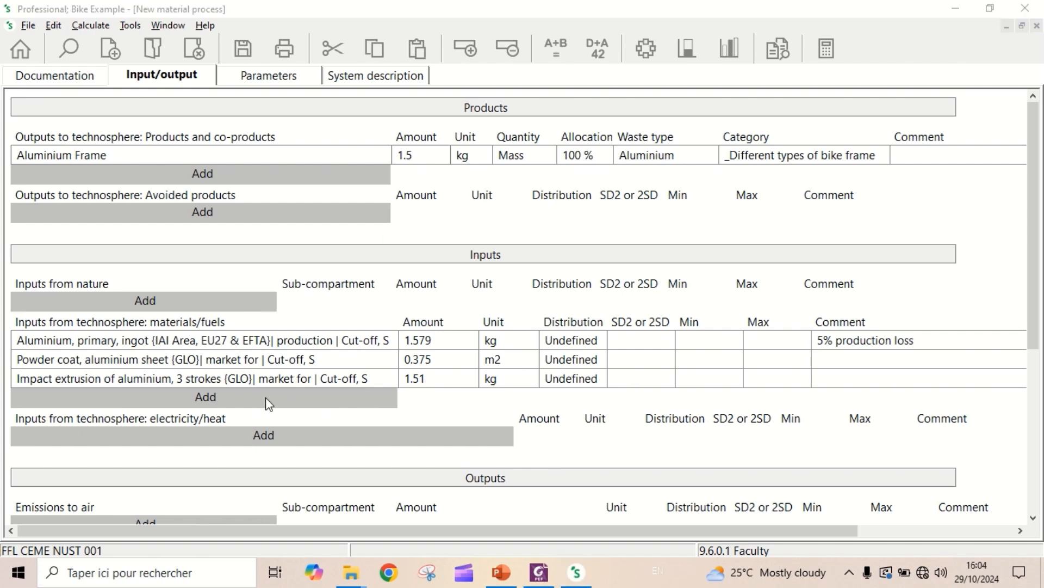
Step: Filter for "welding" and add 0.75 m of "Welding, arc, aluminium {GLO}| market for | Cut-off, S" as a further materials/fuels input
click(236, 398)
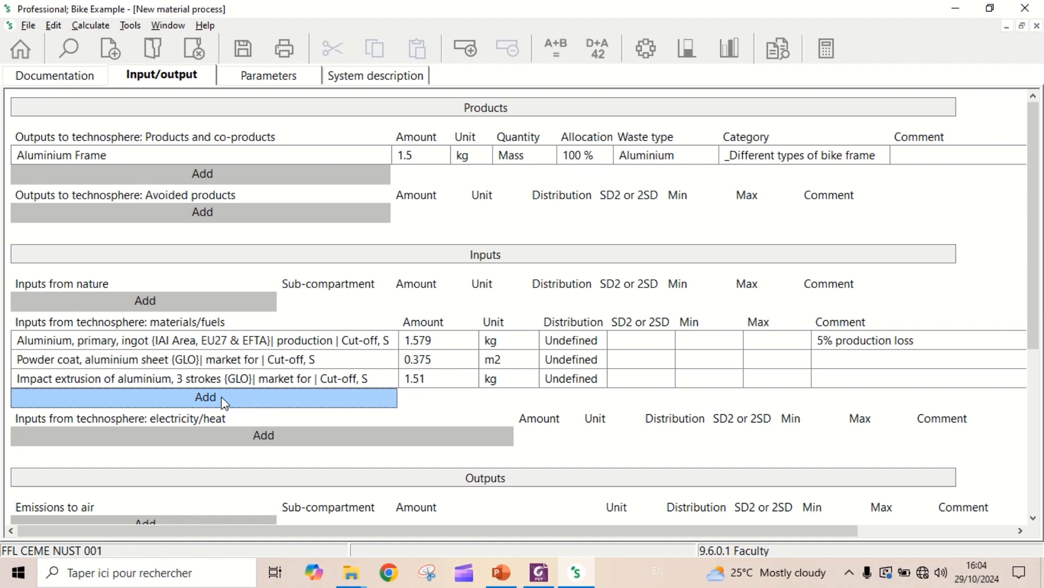
click(221, 397)
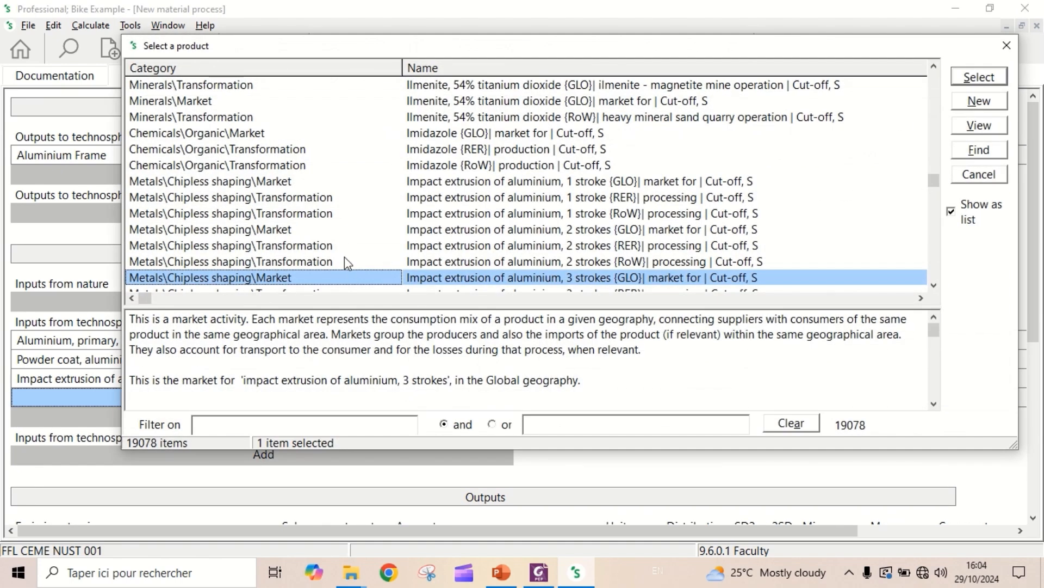
click(254, 423)
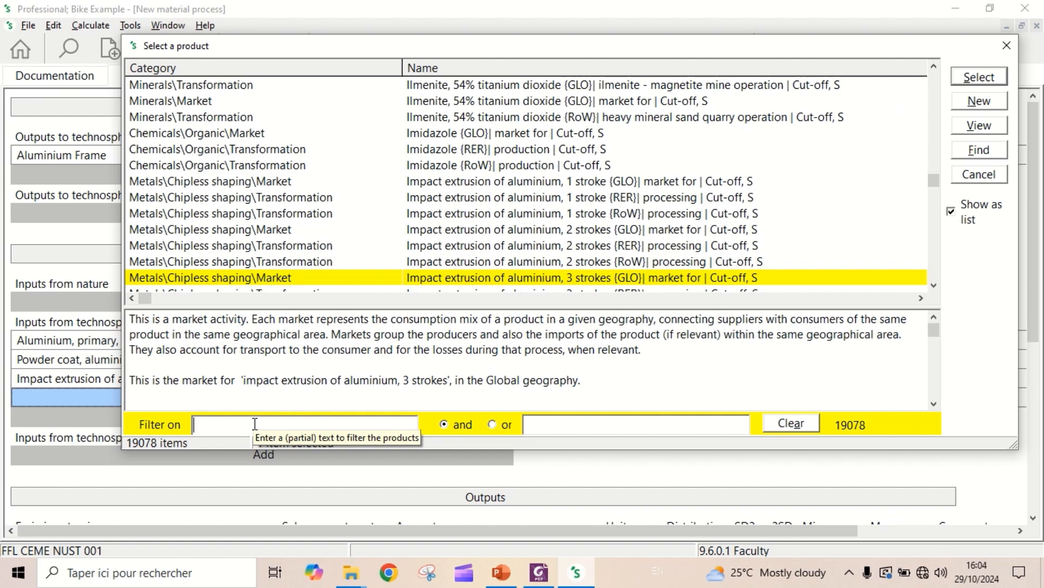
text(welding)
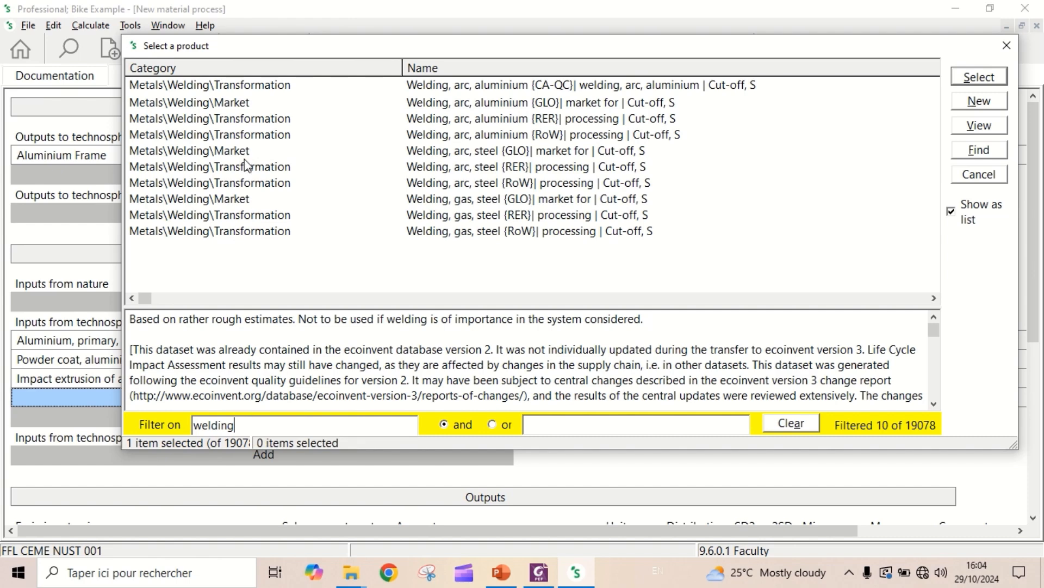
click(490, 106)
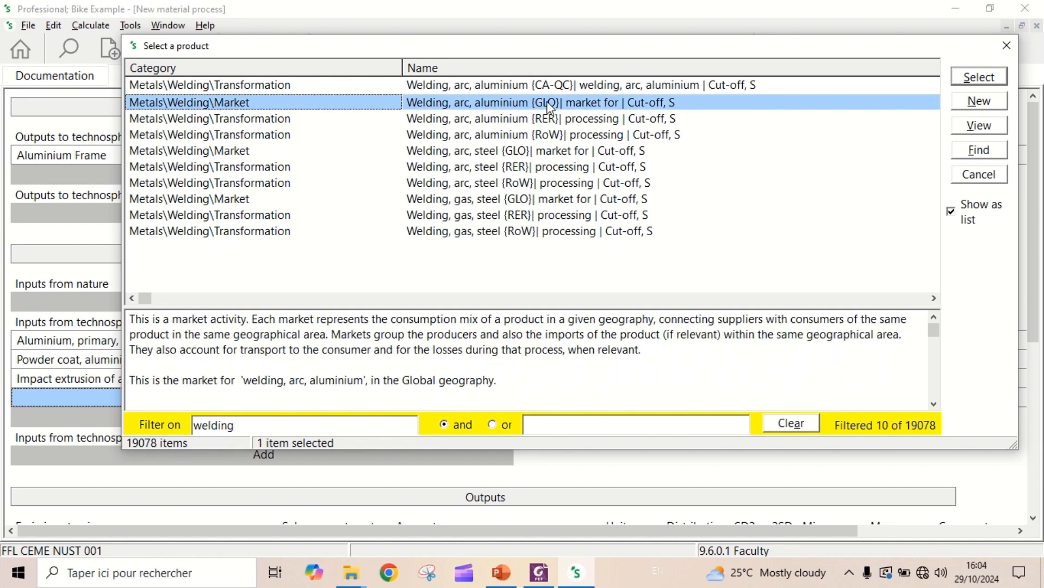
click(979, 78)
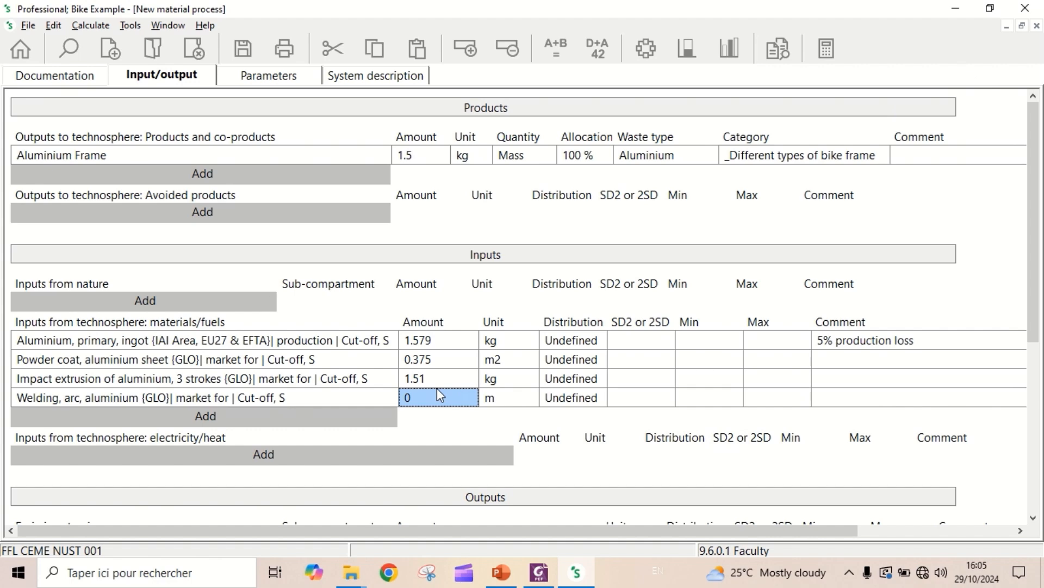
text(0.7)
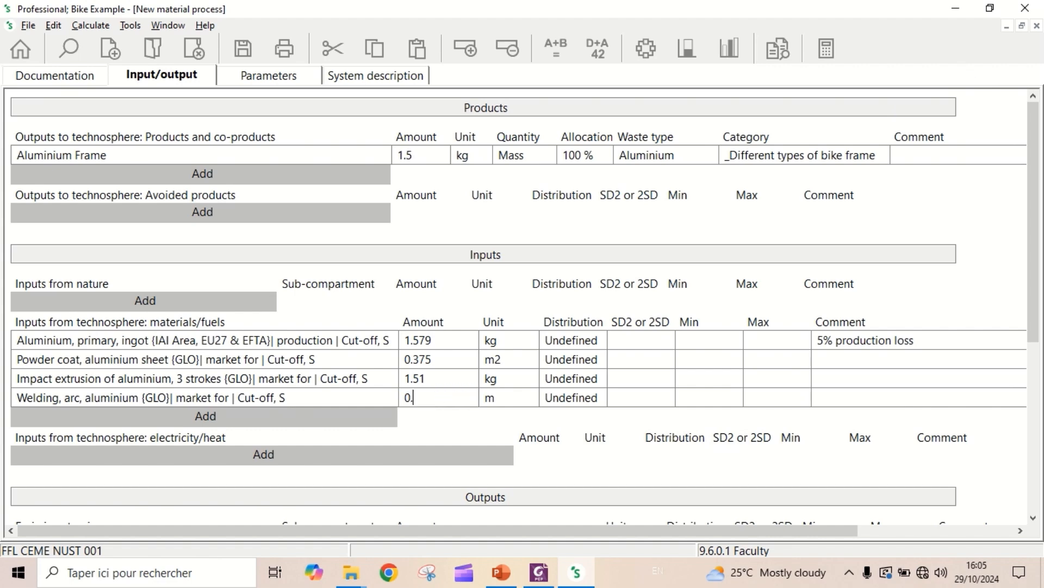
text(5)
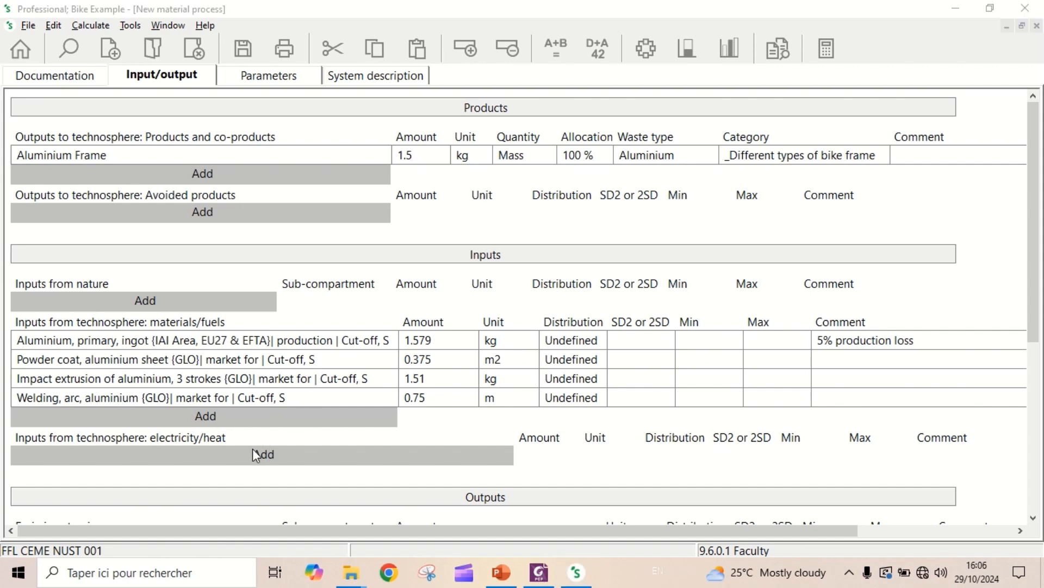
Step: Filter on "electricity" and "eu27" and add the electricity/heat input "Electricity, medium voltage, aluminium industry {IAI Area, EU27 & EFTA}| market for | Cut-off, S"
click(268, 459)
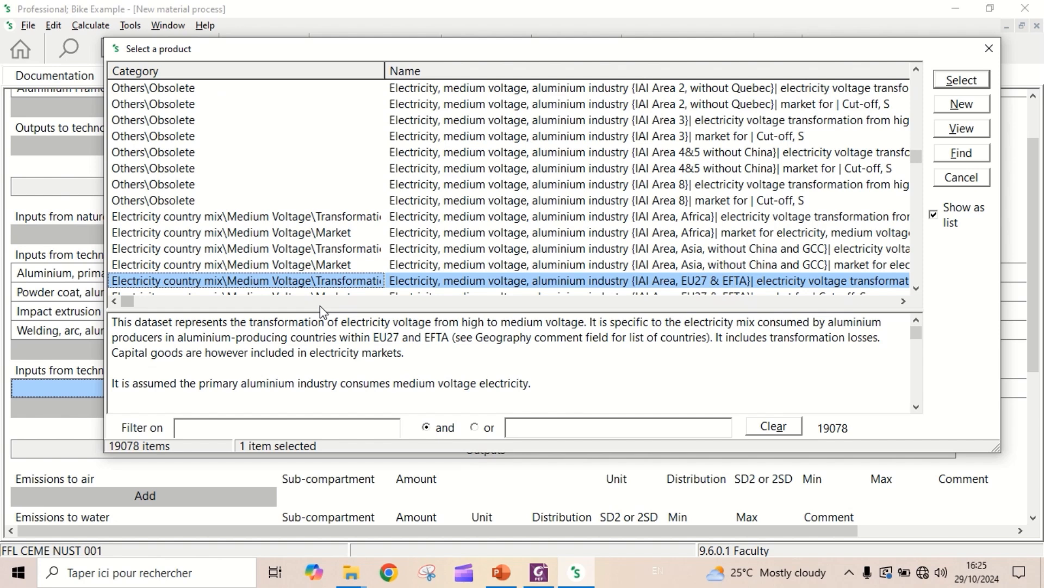
click(320, 429)
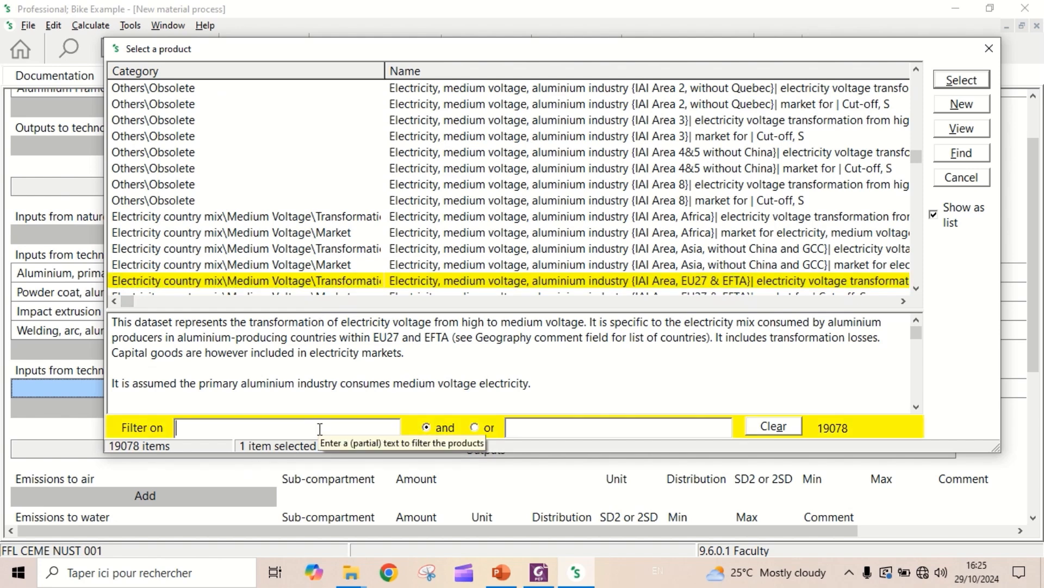
text(electrici)
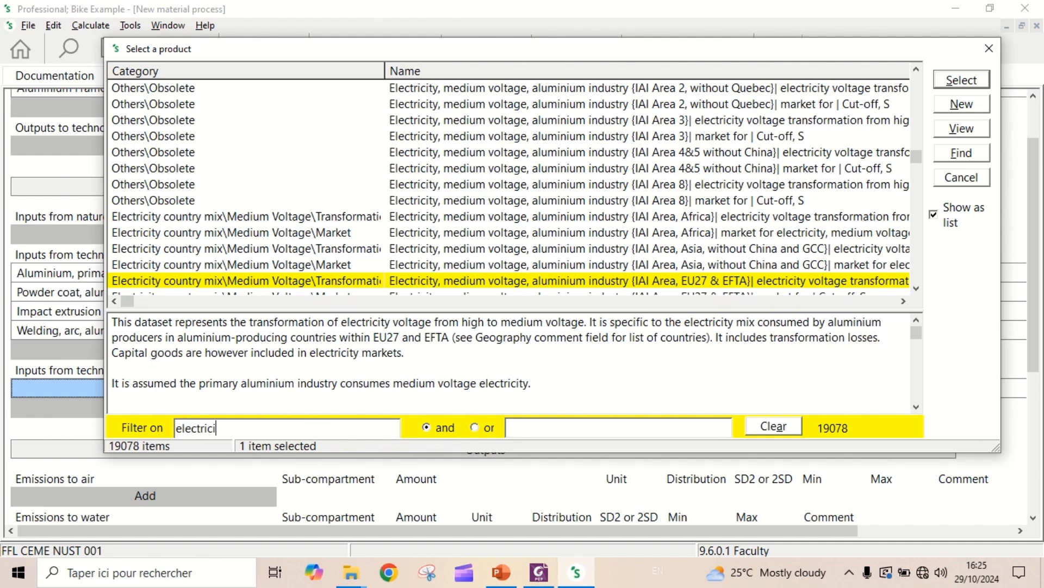
text(ty)
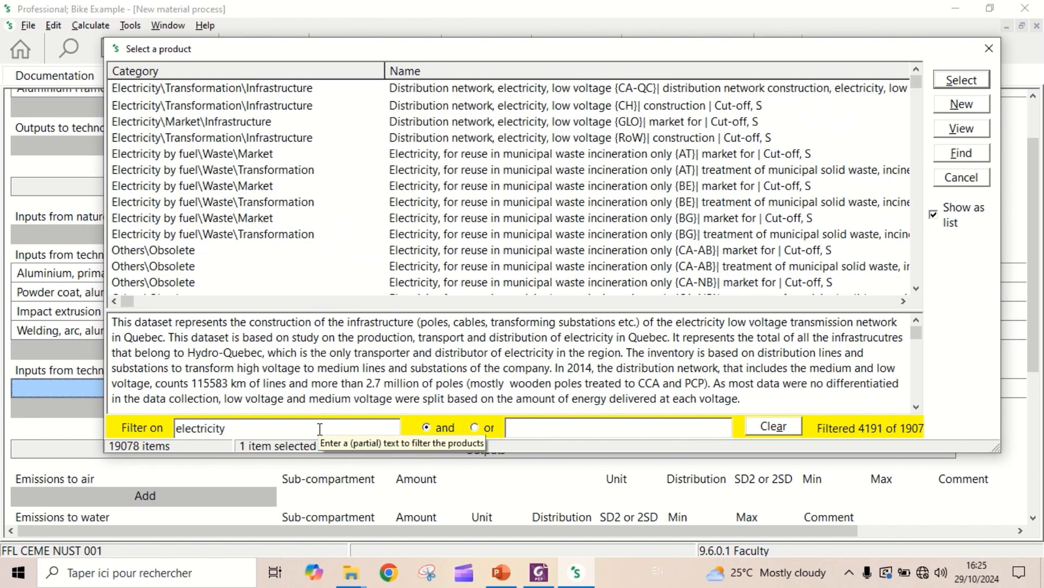
text(eu27)
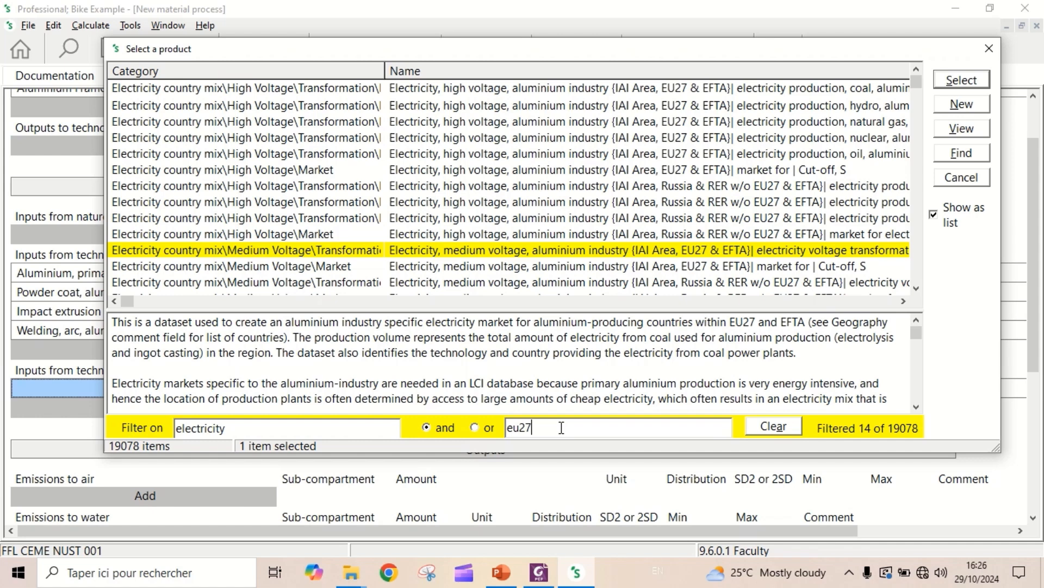
click(569, 267)
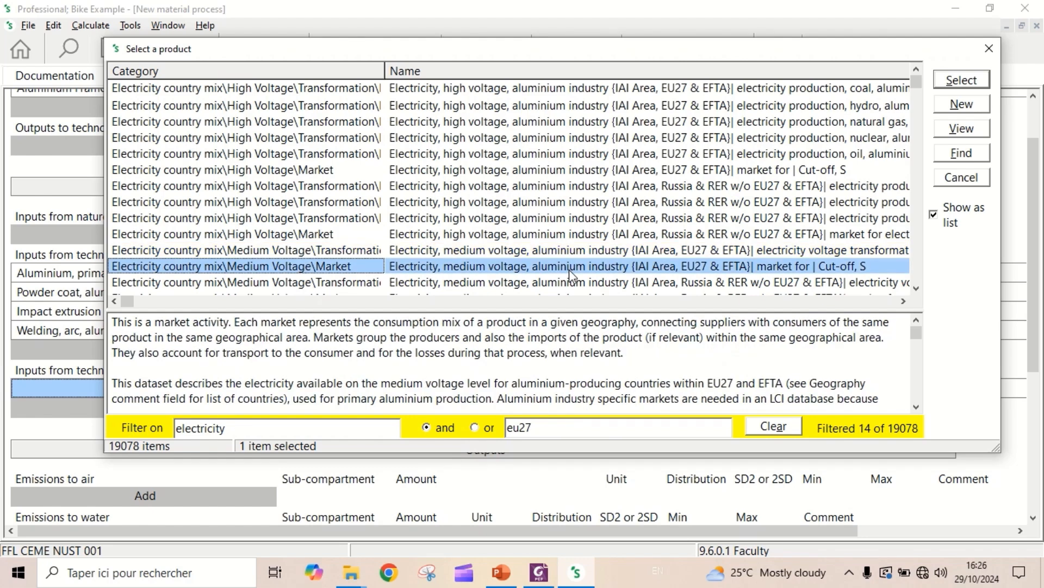
double_click(569, 268)
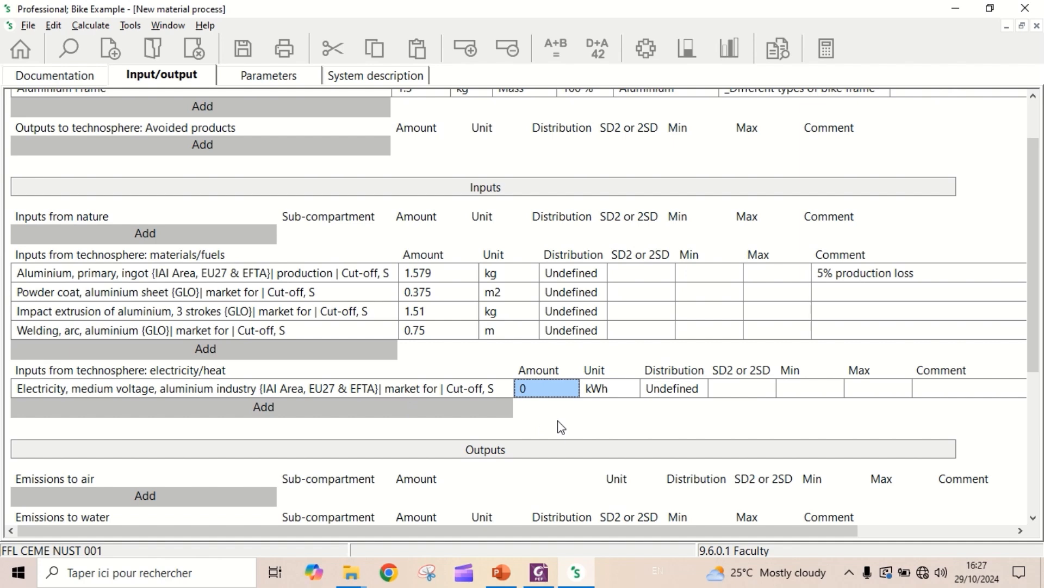
Step: Set the amount of the aluminium industry electricity input to 31.5 kWh and slightly narrow the electricity/heat name column
click(539, 393)
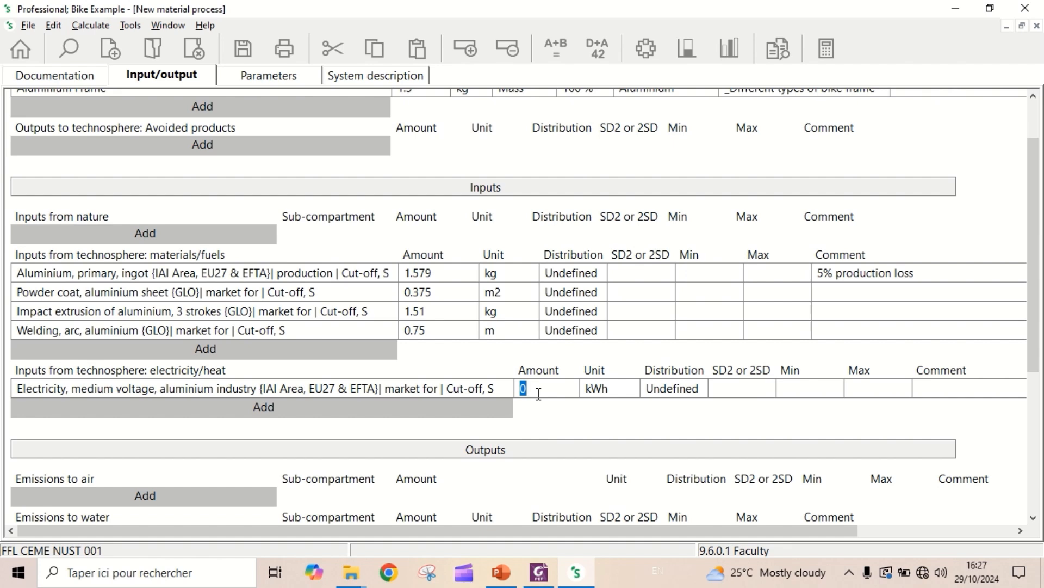
text(31.5)
mouse_move(518, 392)
mouse_down()
mouse_move(603, 389)
mouse_move(508, 385)
mouse_up()
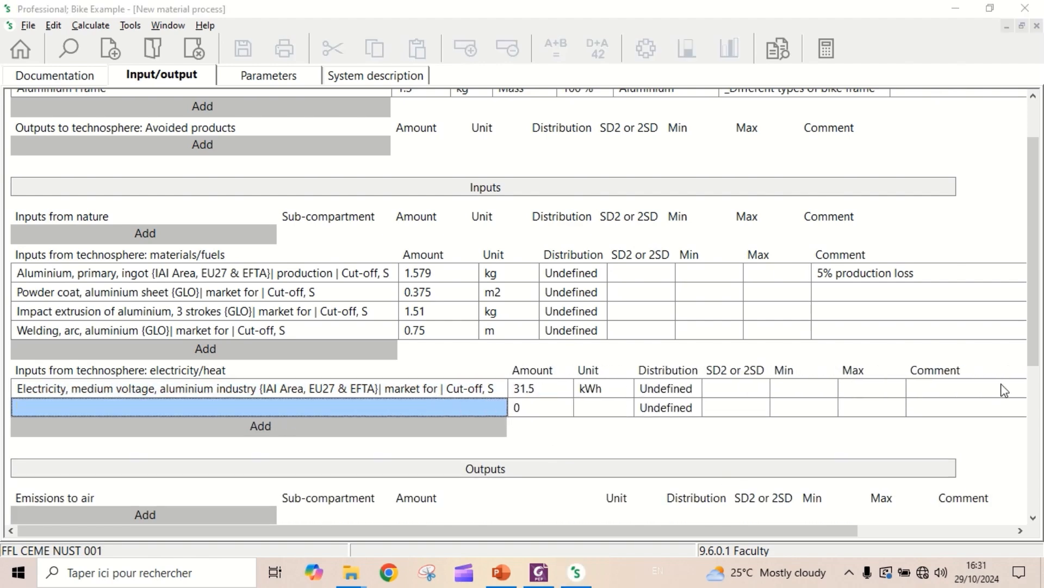
Step: Start an output under Waste and emissions to treatment, filter the waste treatments on "aluminium" and show them as a list
drag(1033, 311, 1040, 457)
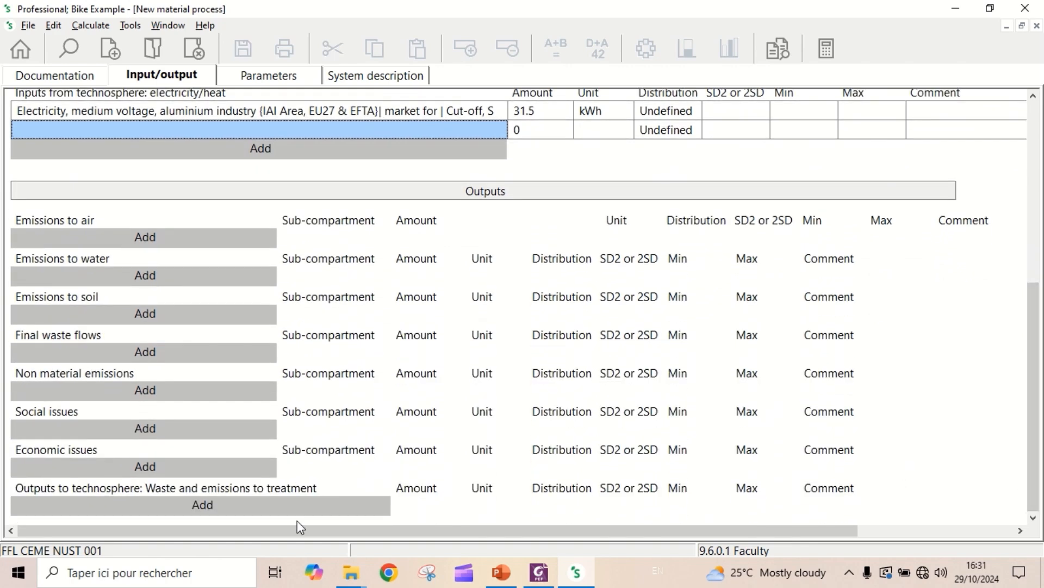
click(218, 510)
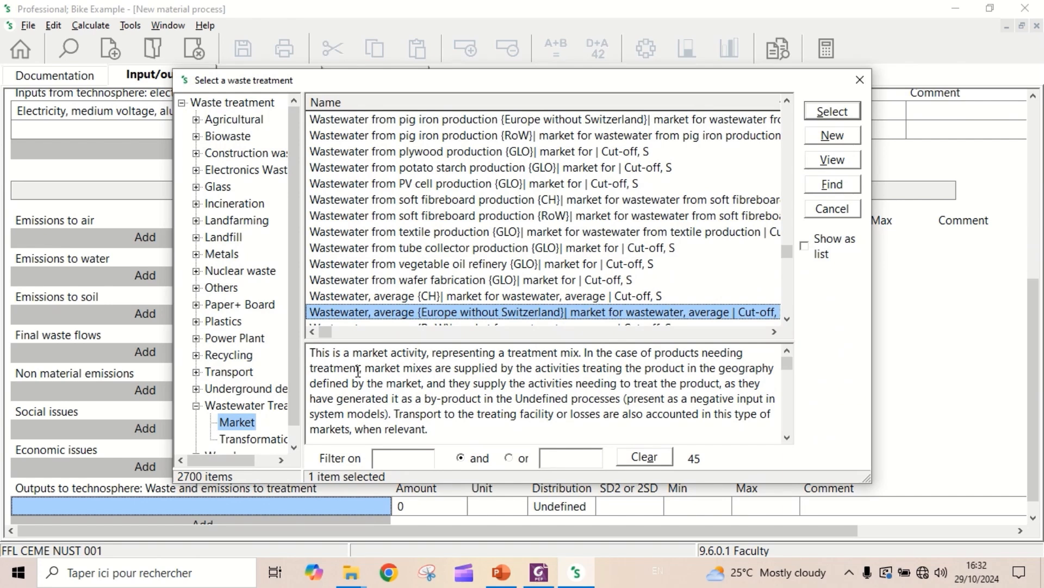
click(397, 460)
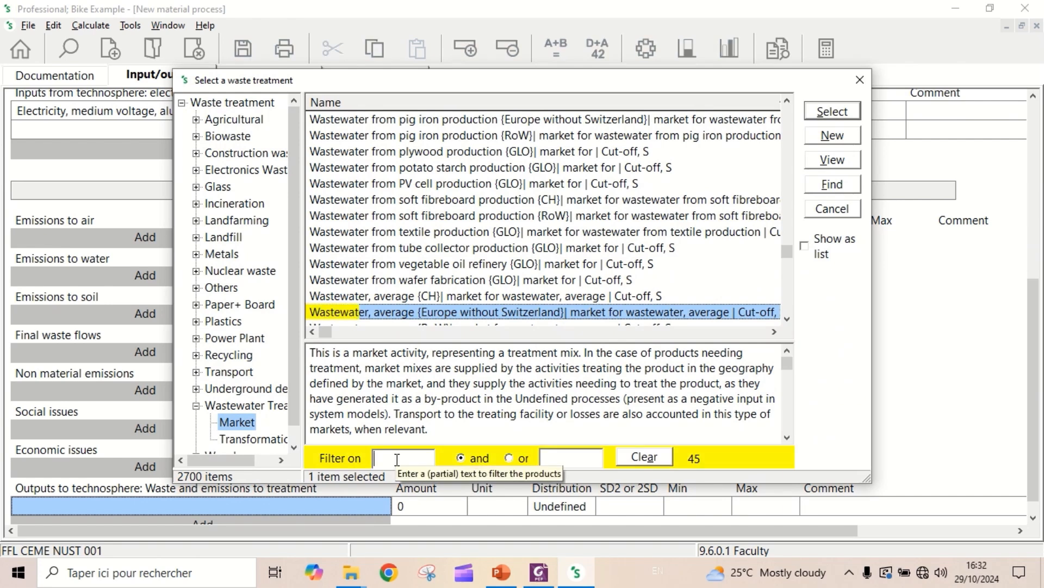
text(alumi)
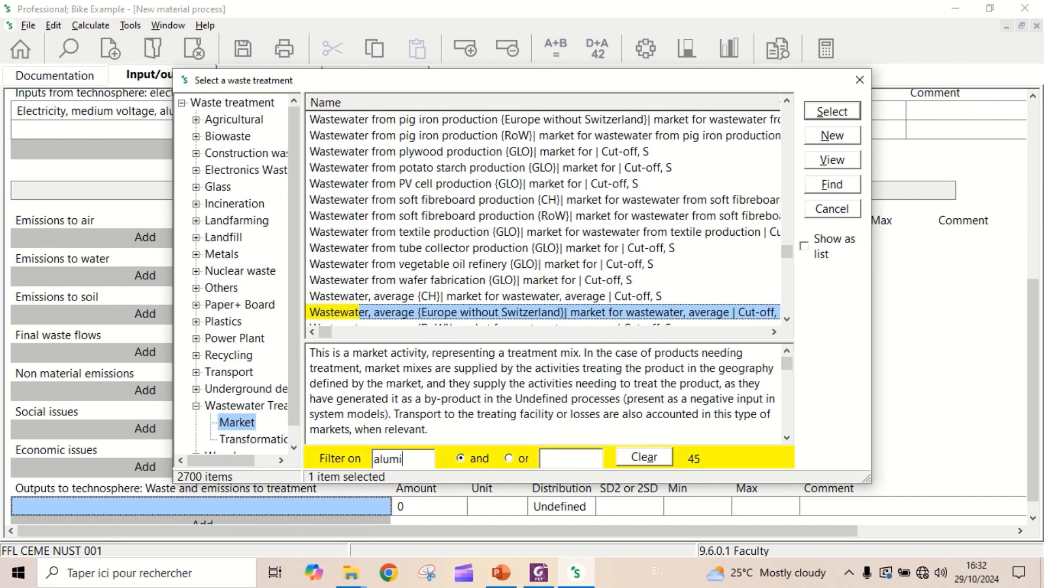
text(nium)
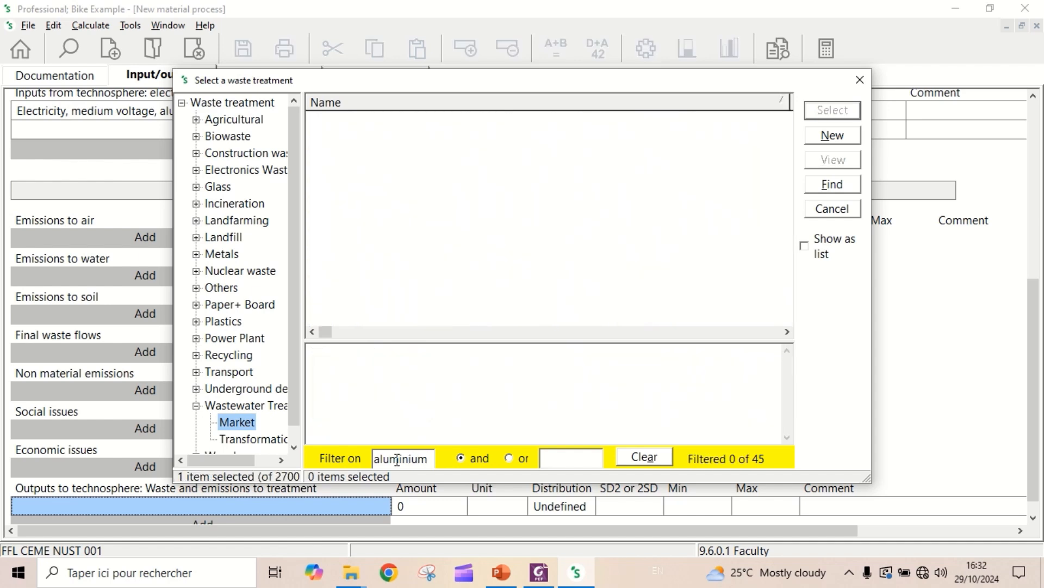
click(818, 239)
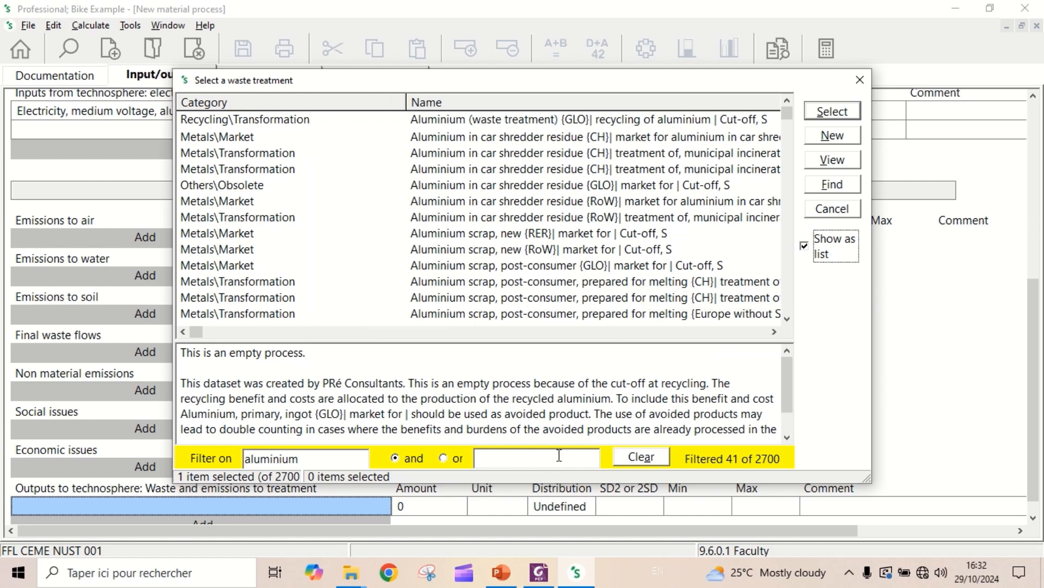
Step: Narrow the filter with "waste" and add 0.079 kg of "Aluminium (waste treatment) {GLO}| recycling of aluminium | Cut-off, S"
click(546, 455)
text(waste)
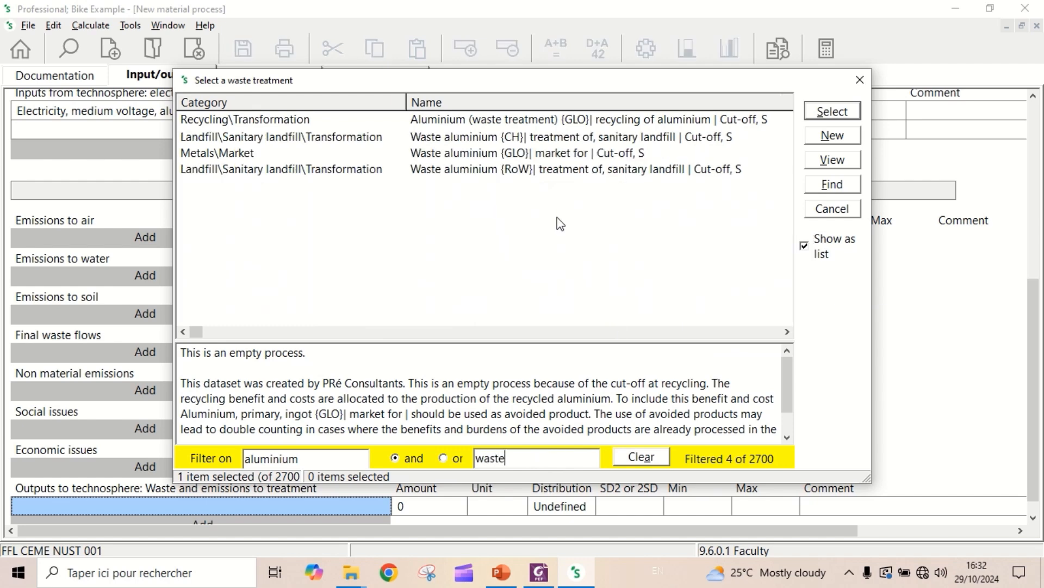
click(578, 121)
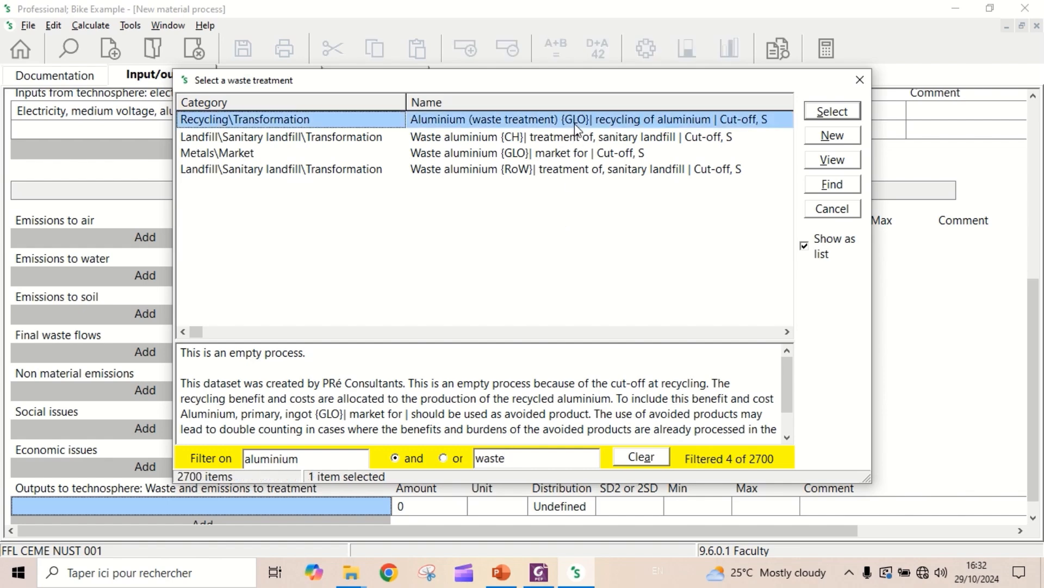
click(835, 113)
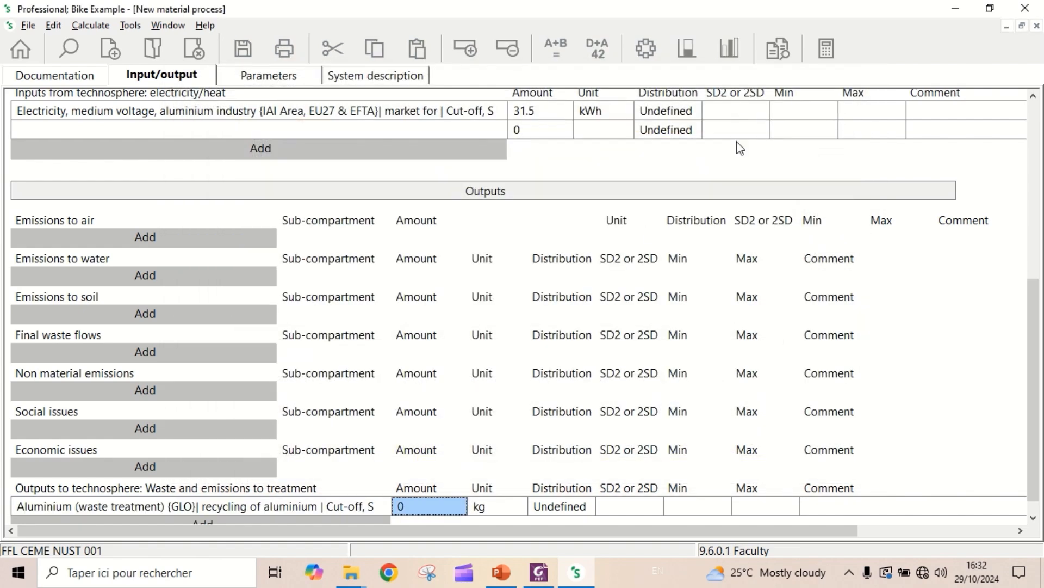
click(421, 506)
text(.079)
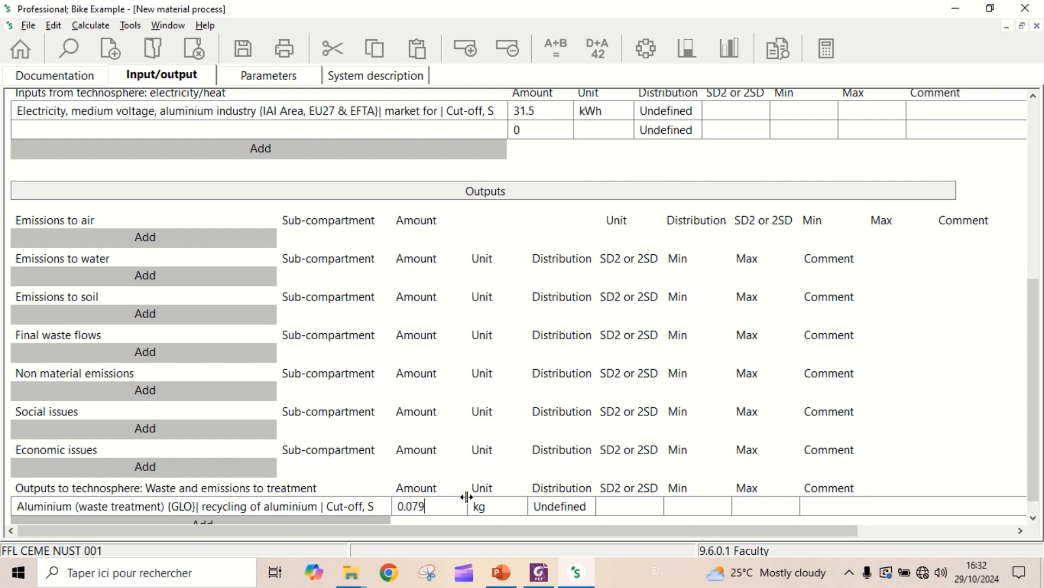
scroll(819, 419, down, 1)
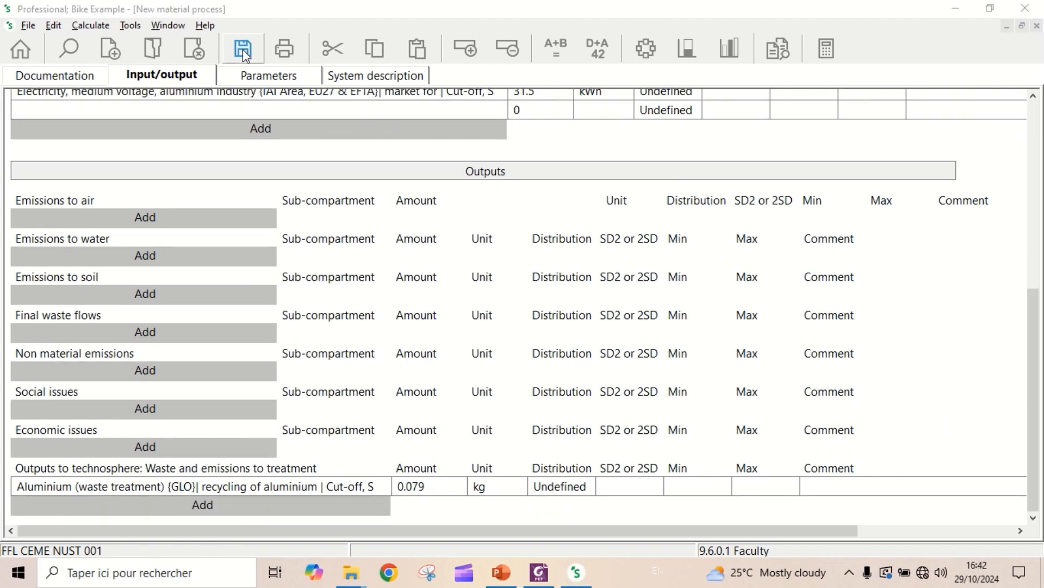
Step: Save the Aluminium Frame material process and close its window to return to the process list
click(243, 49)
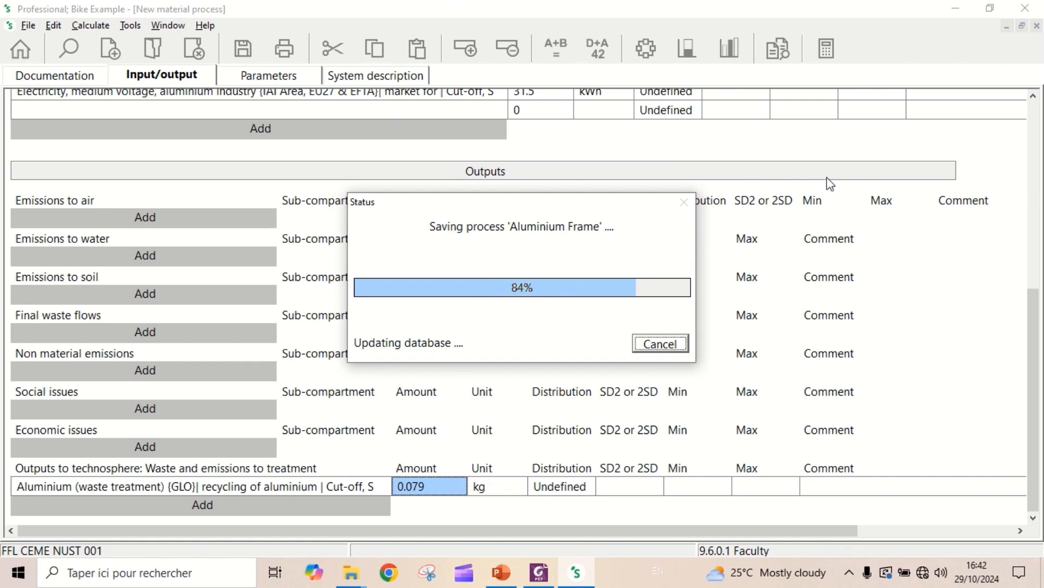
click(1021, 27)
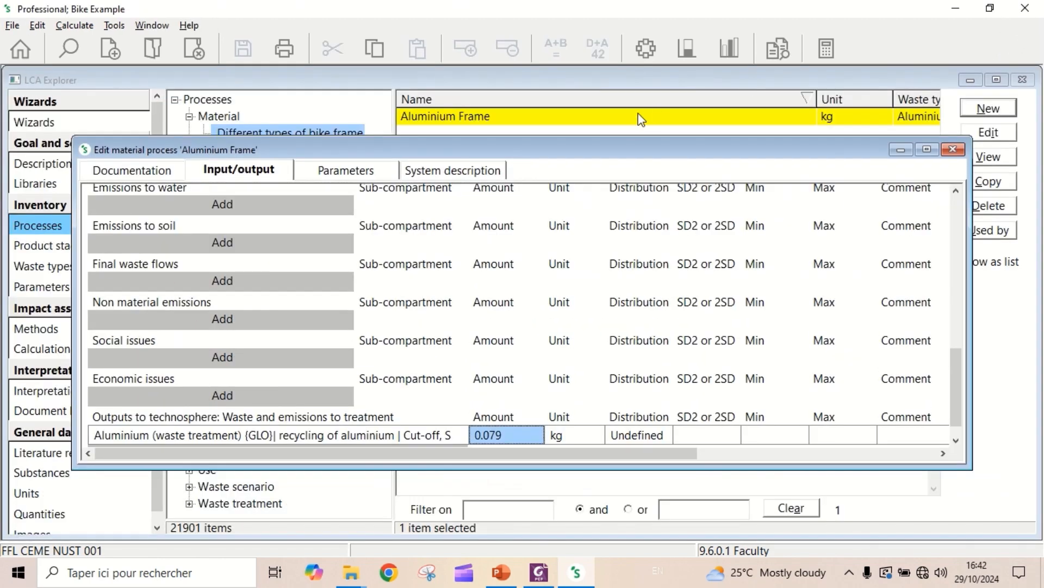
click(953, 150)
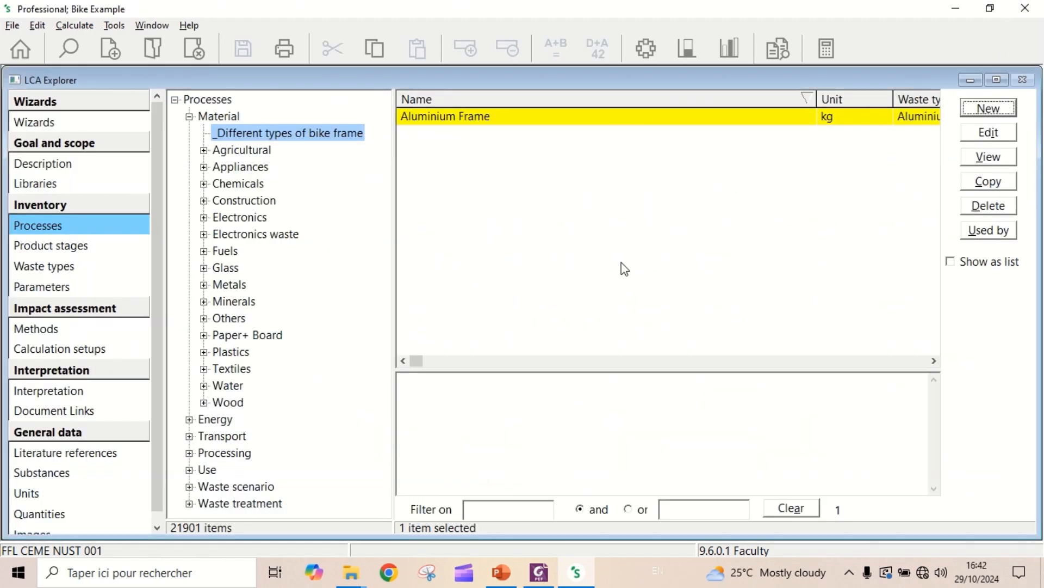
Step: Start a network calculation setup for the Aluminium Frame process, maximize it and name it "Network diagram of Aluminium Frame"
click(450, 116)
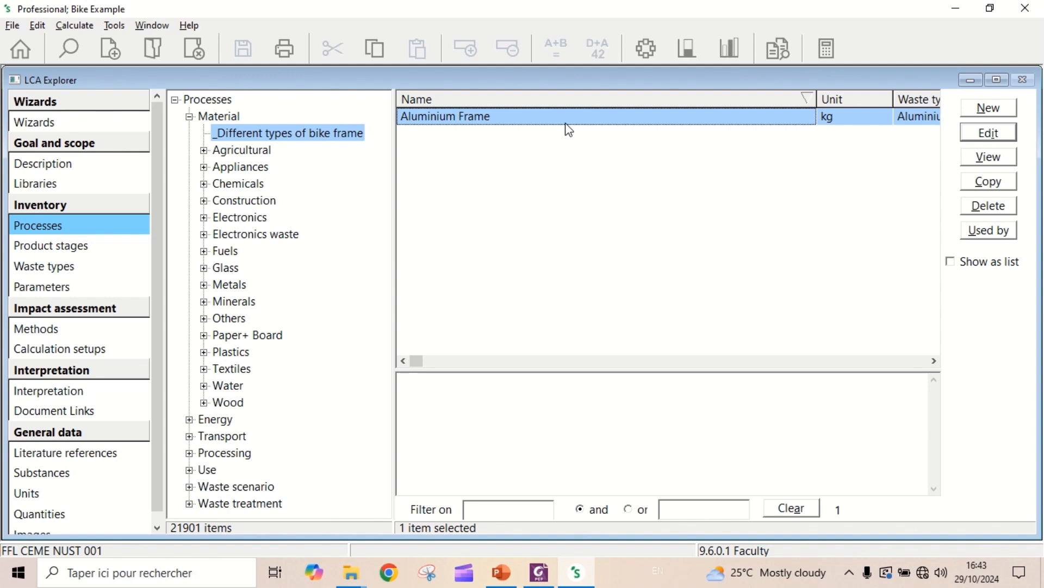
click(645, 54)
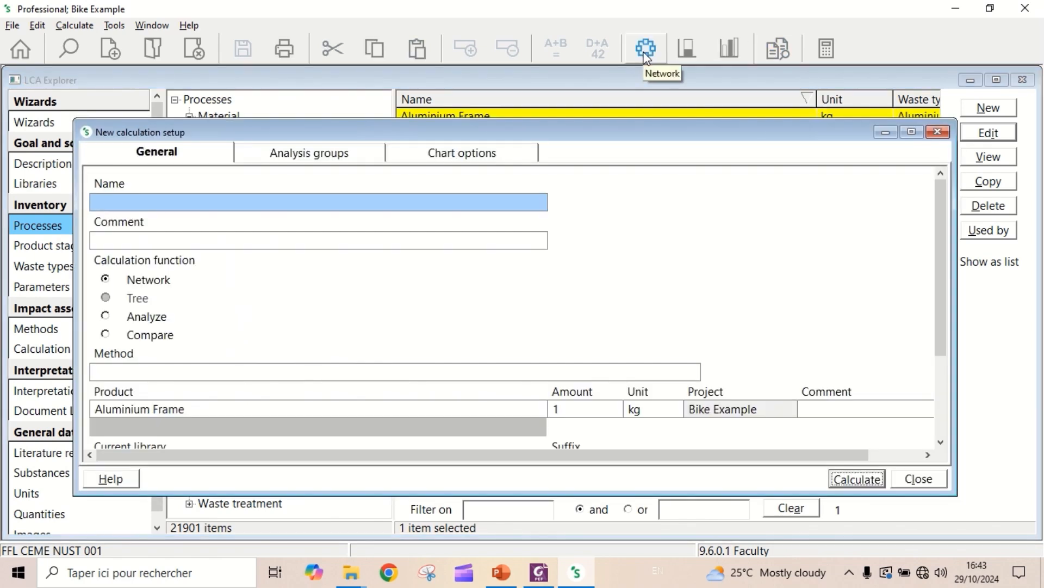
click(913, 132)
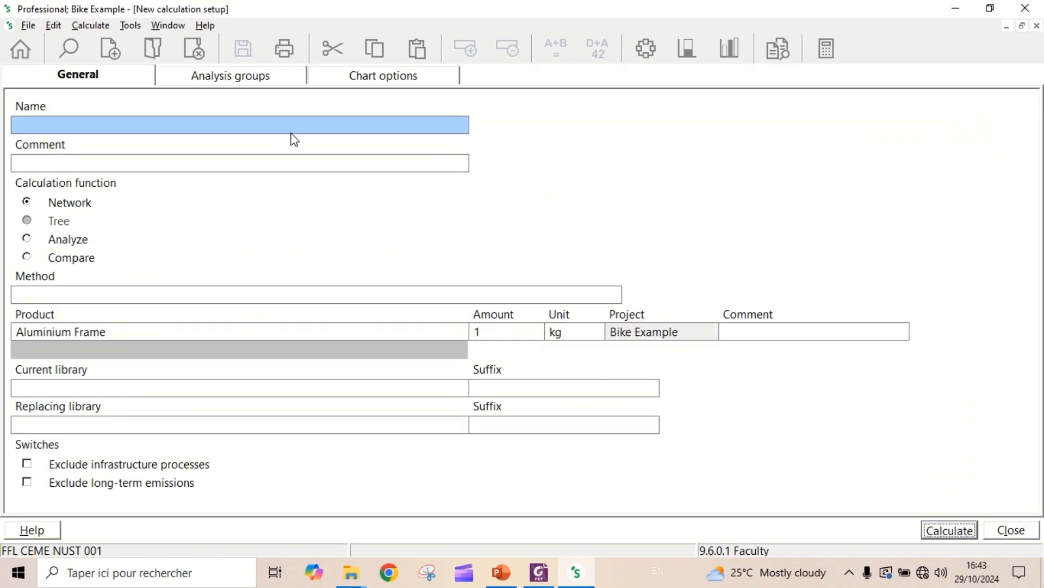
click(240, 123)
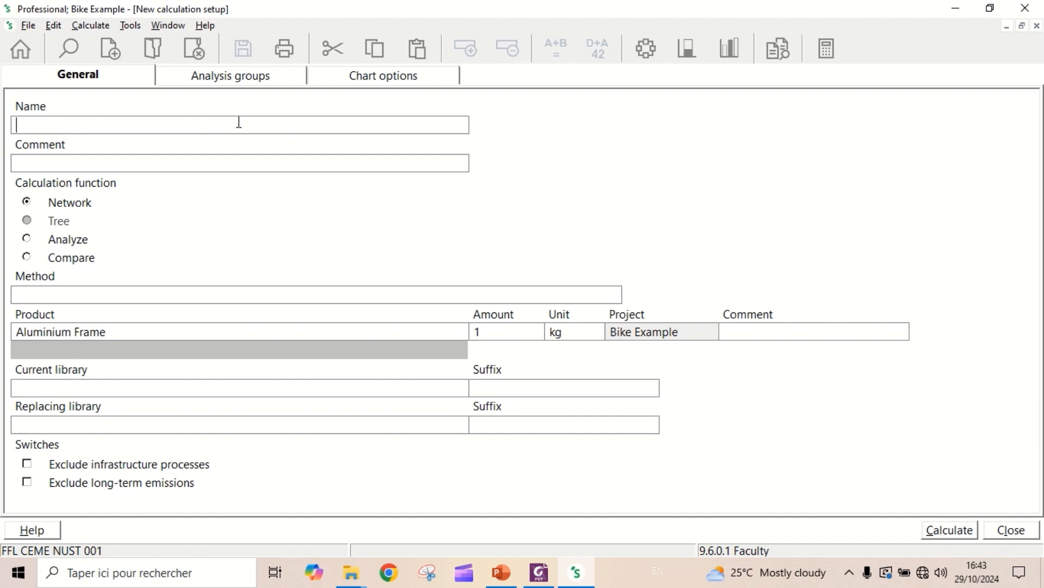
text(Network diagram)
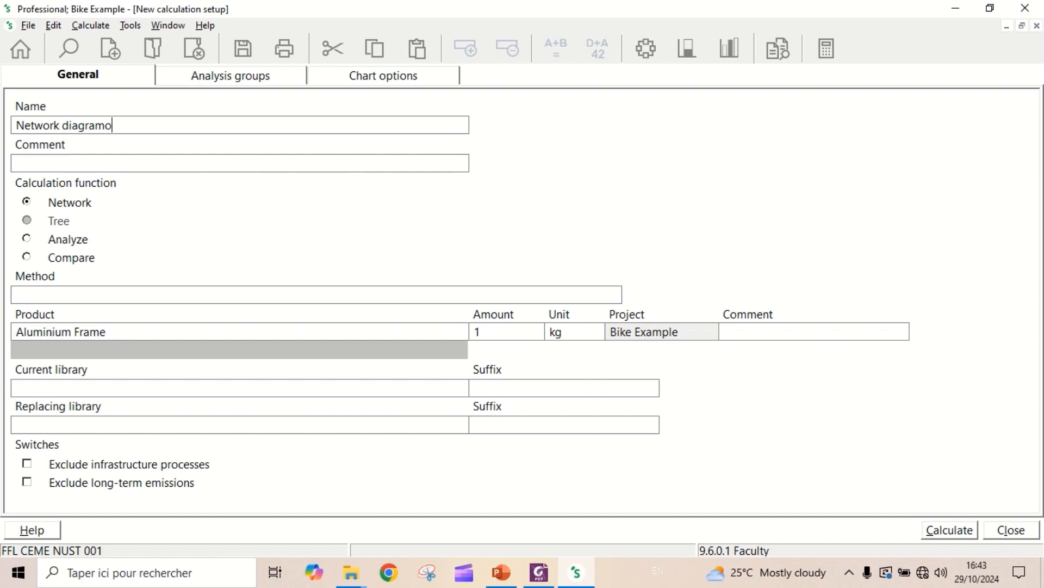
text( of Aluminium Frame)
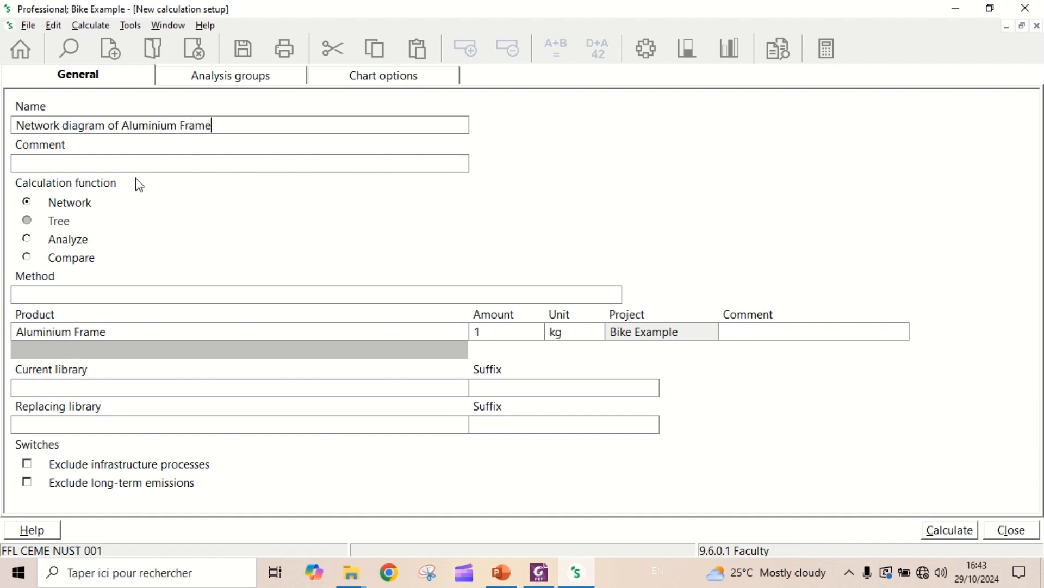
Step: Choose the global method ReCiPe 2016 Endpoint (H) with World (2010) H/A weighting and set the Aluminium Frame amount to 1.5 kg
click(170, 294)
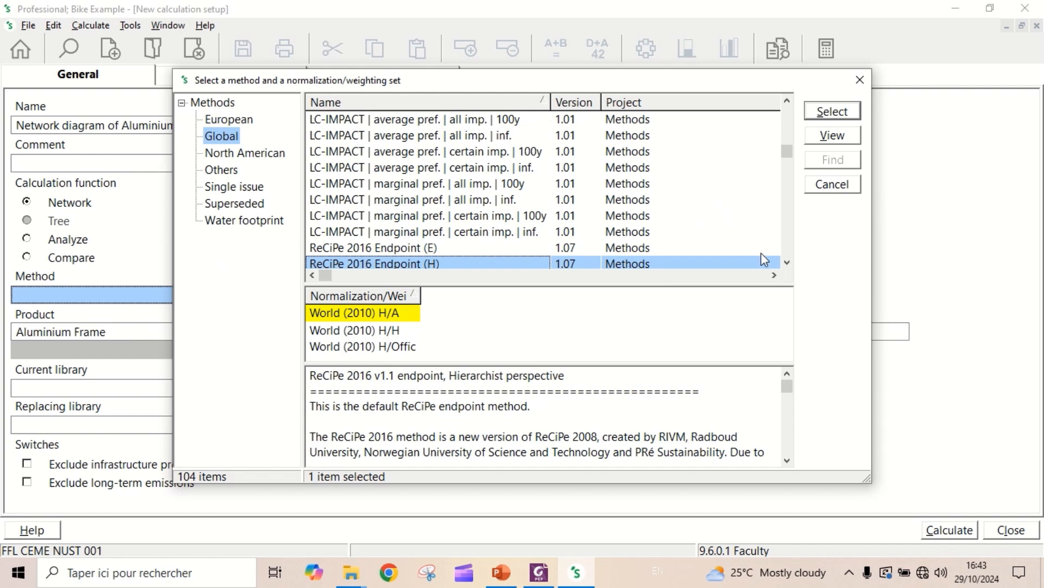
click(785, 263)
click(785, 263)
click(785, 264)
click(785, 263)
click(785, 263)
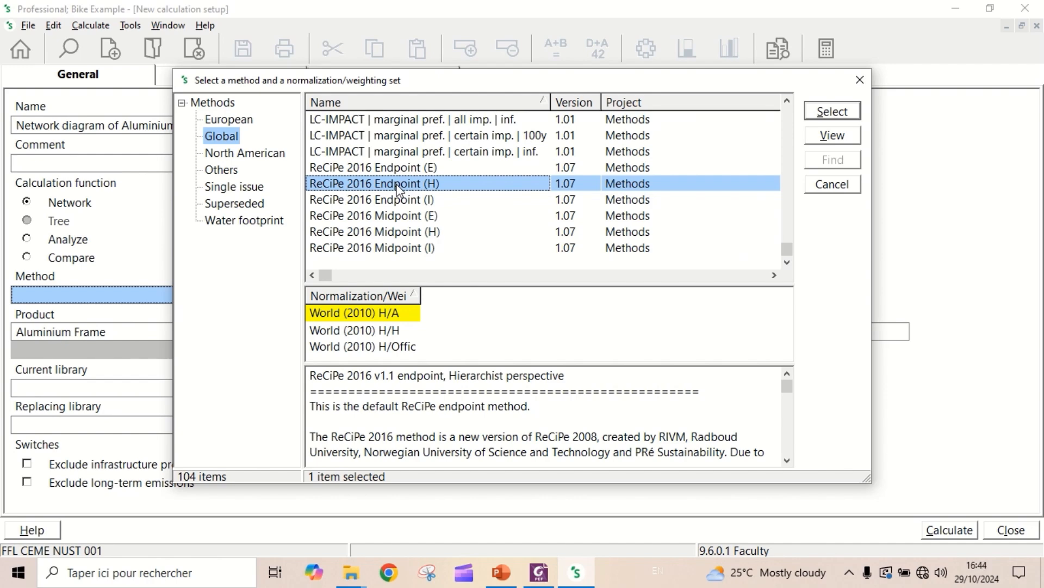
click(391, 316)
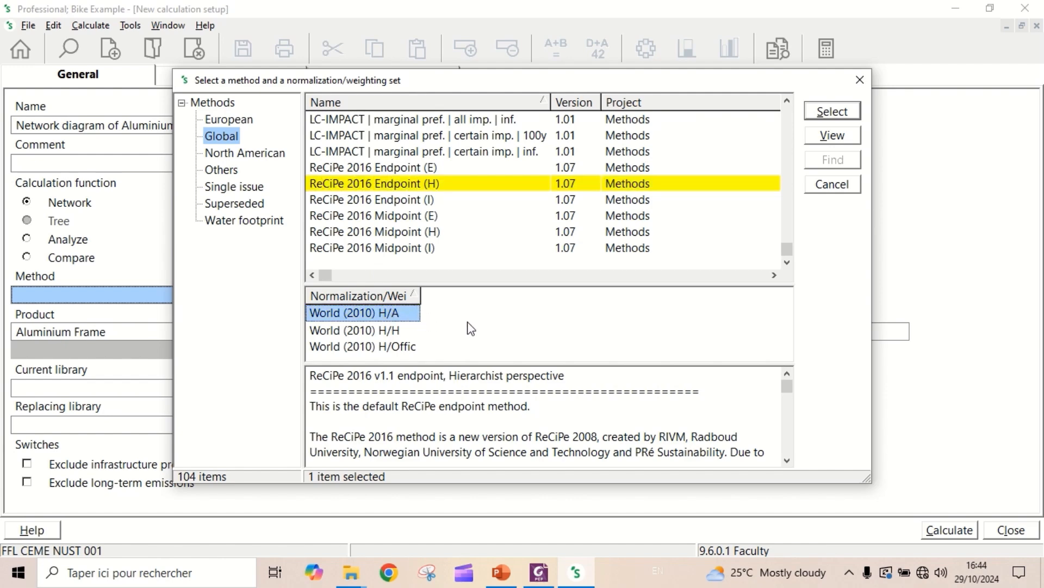
click(836, 111)
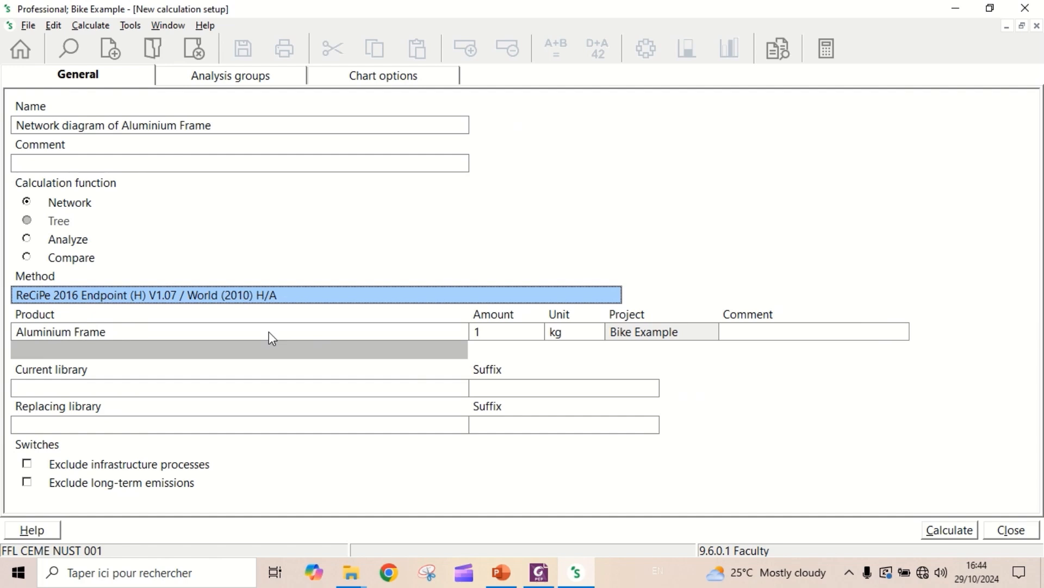
click(508, 329)
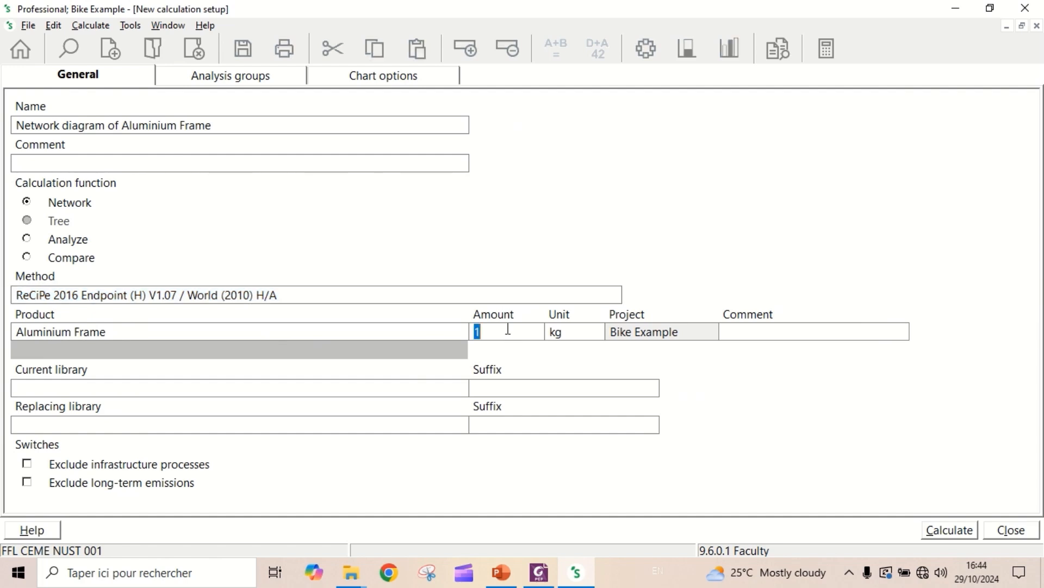
text(1.5)
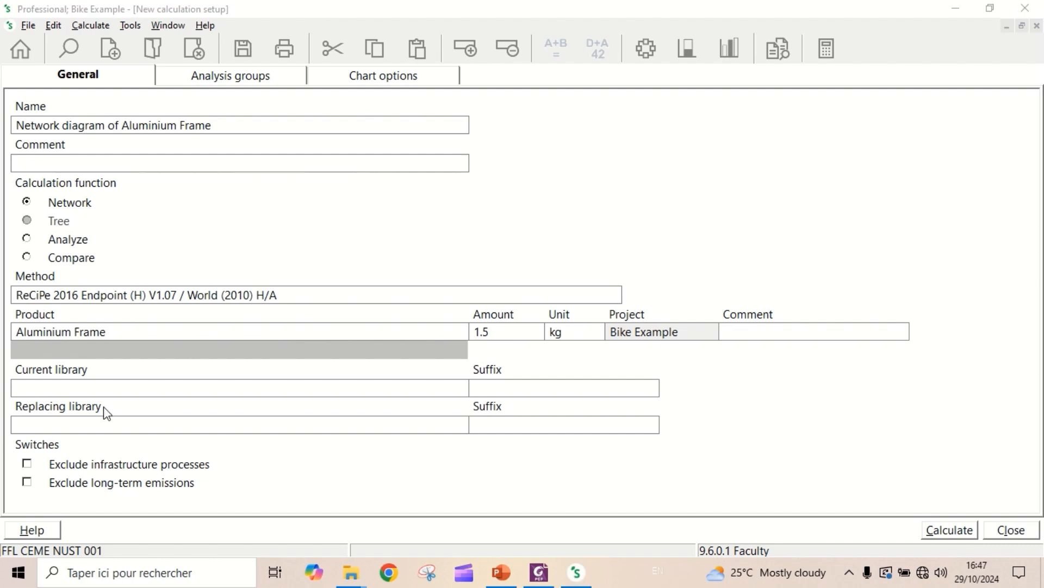
Step: Run the network calculation for the Aluminium Frame and save the changed calculation setup
click(27, 482)
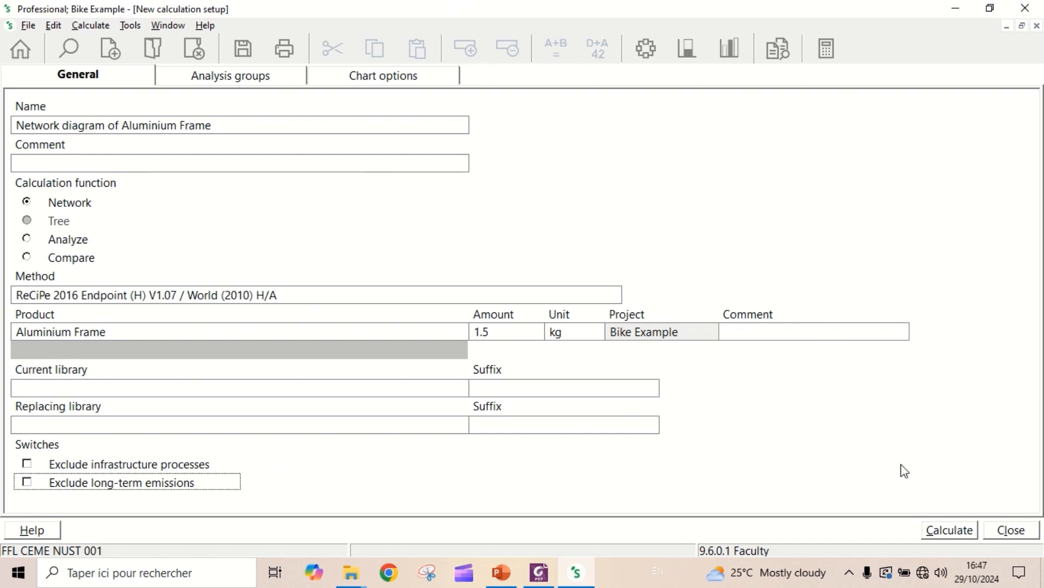
click(950, 530)
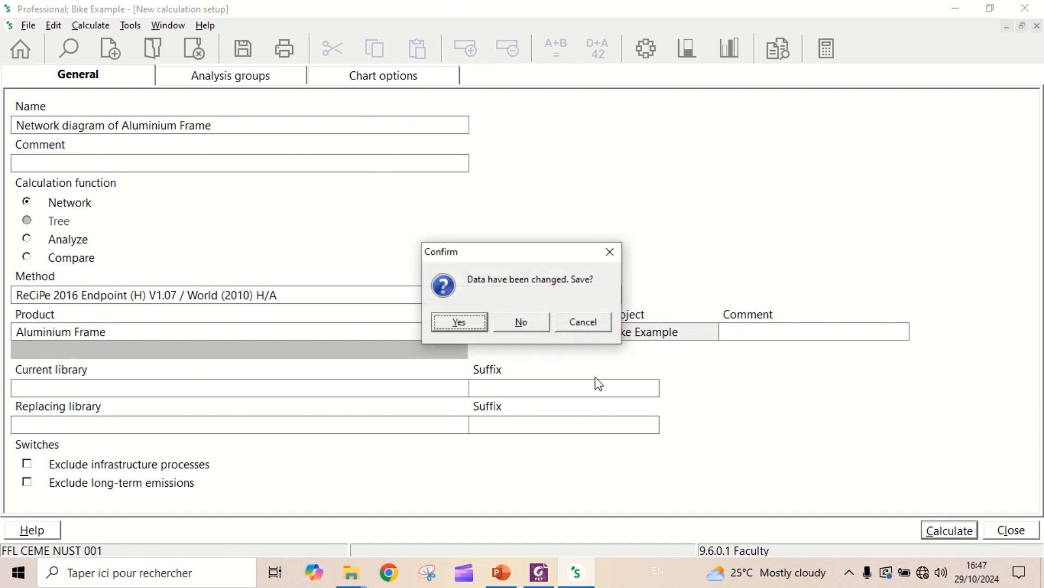
click(459, 322)
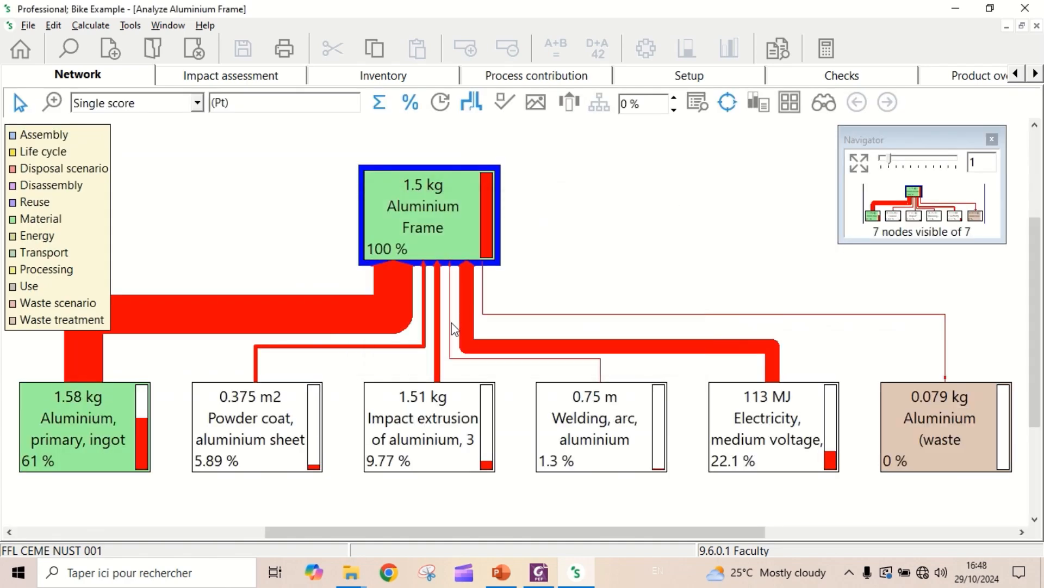
Step: Show the single score node values in points instead of percentages and look through the available result indicators
click(889, 165)
drag(889, 164, 885, 163)
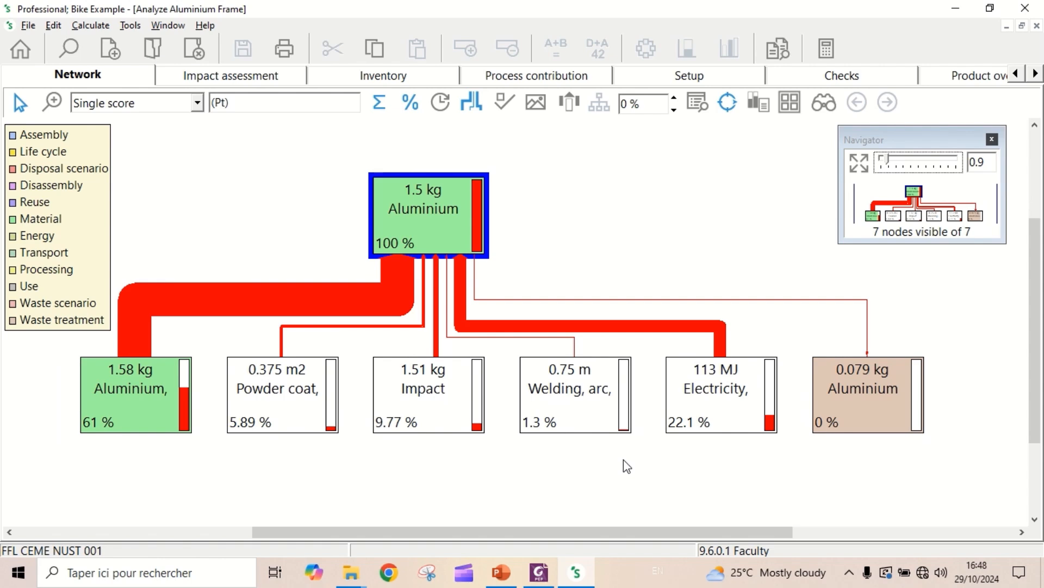
click(411, 103)
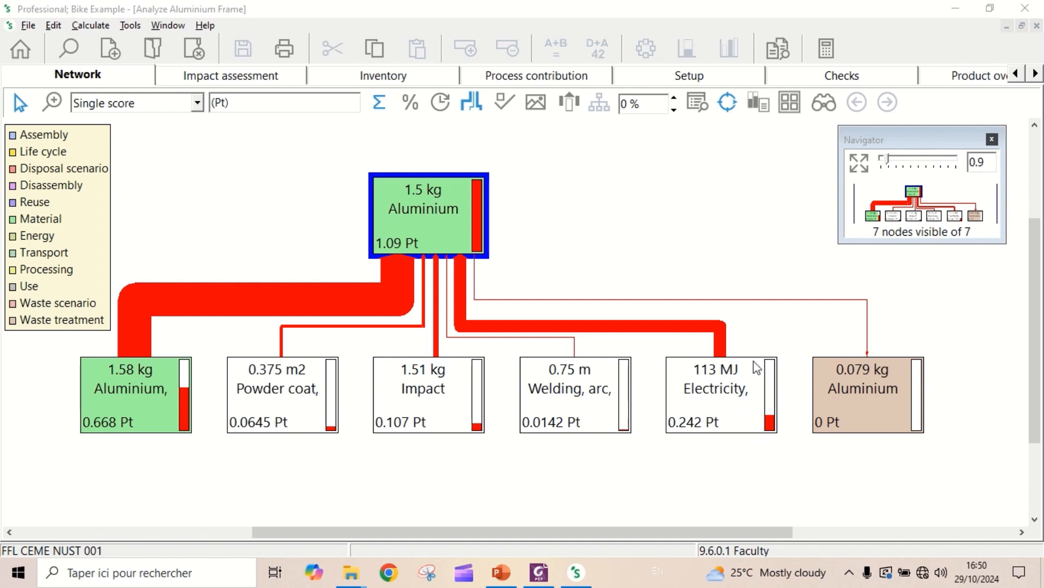
click(197, 104)
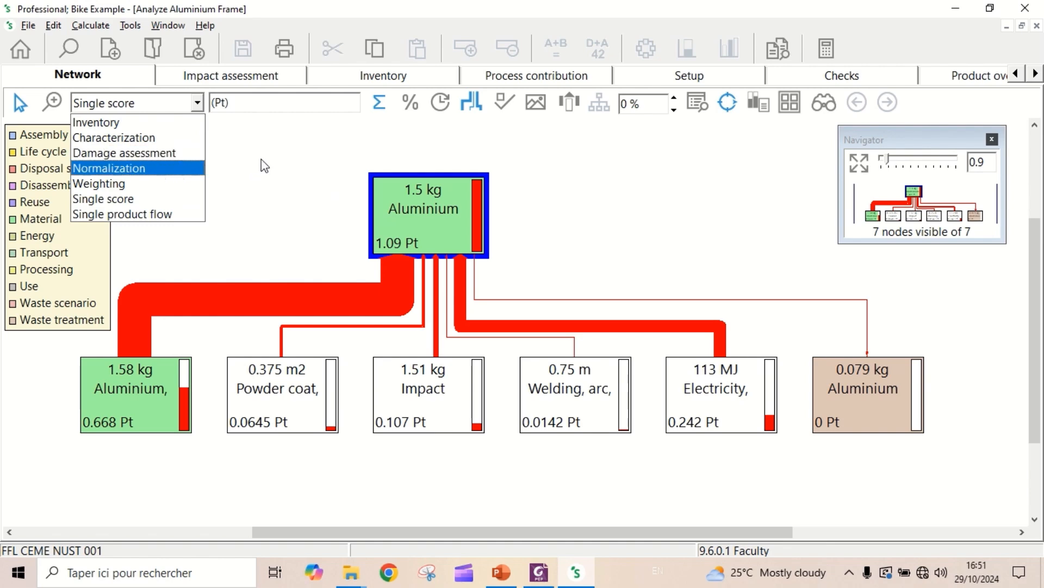
click(319, 185)
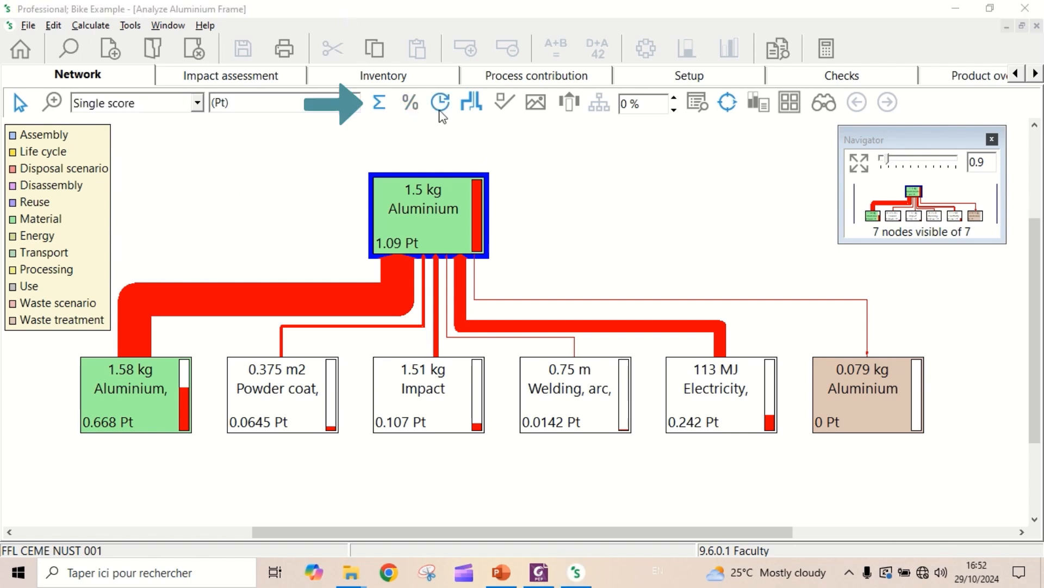
Step: Switch the cumulative totals and the flow indicator line width off and back on in the network diagram
click(379, 103)
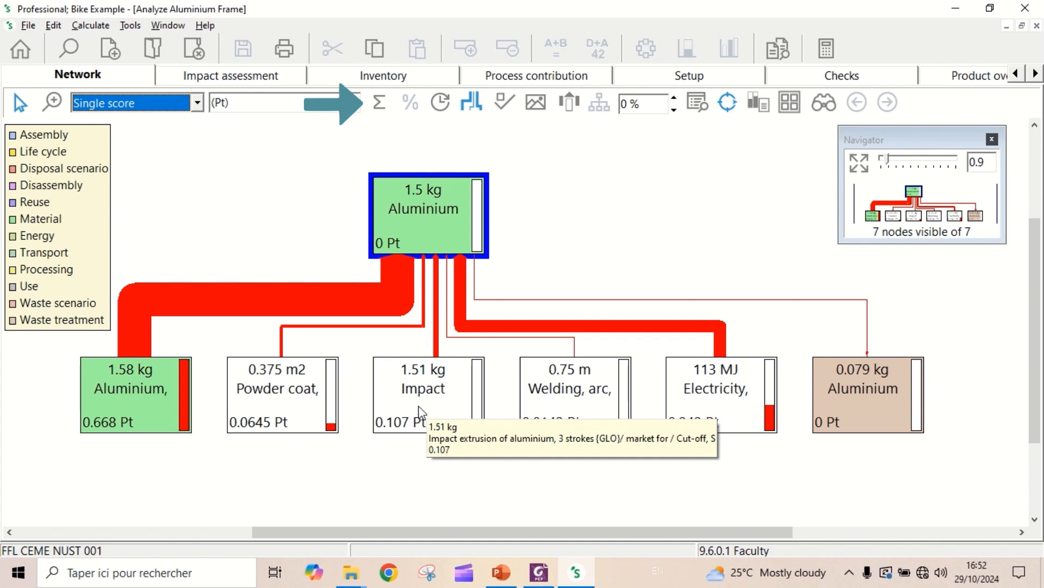
click(379, 102)
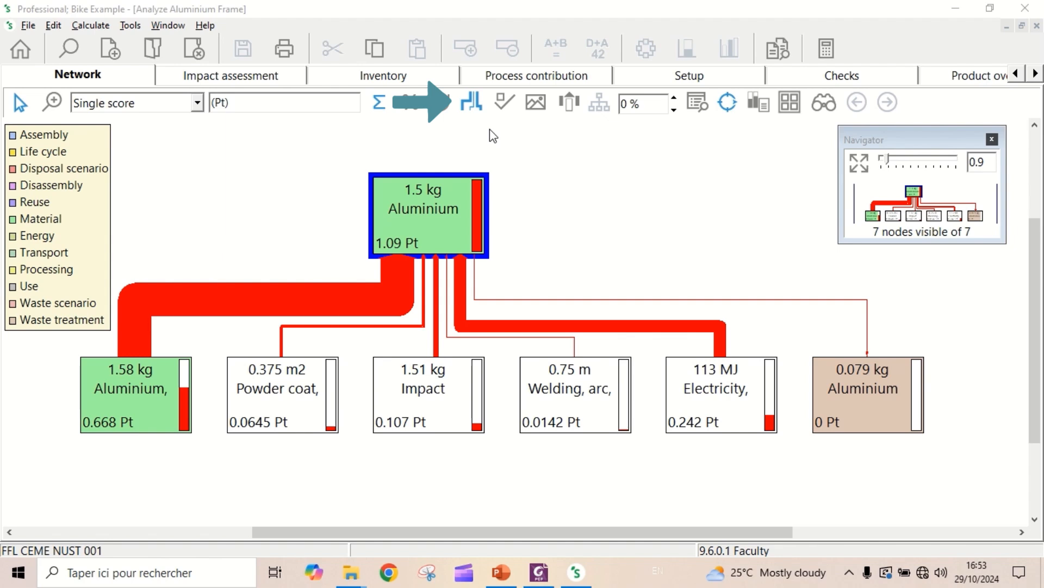
click(471, 104)
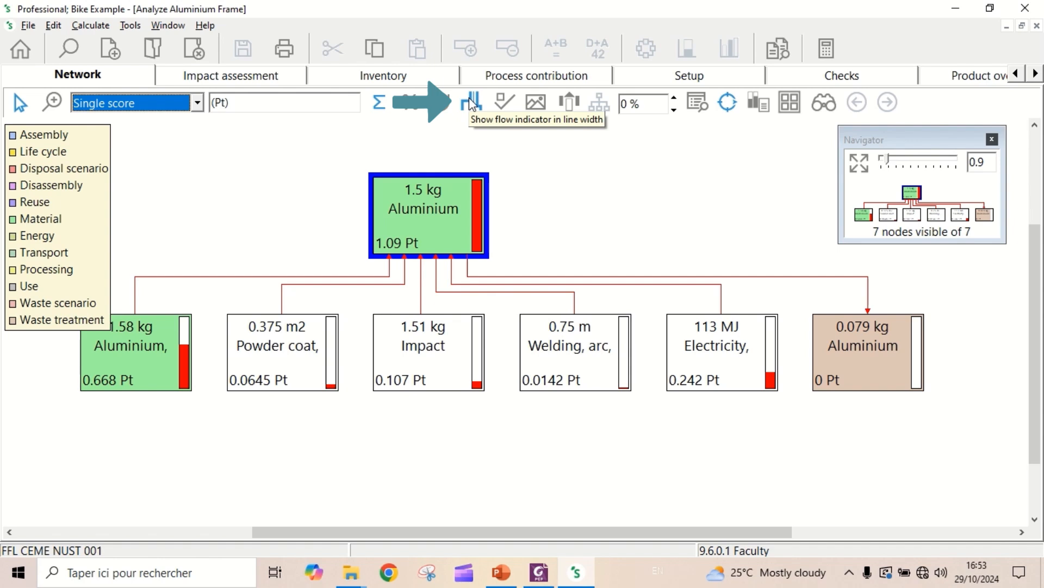
click(471, 103)
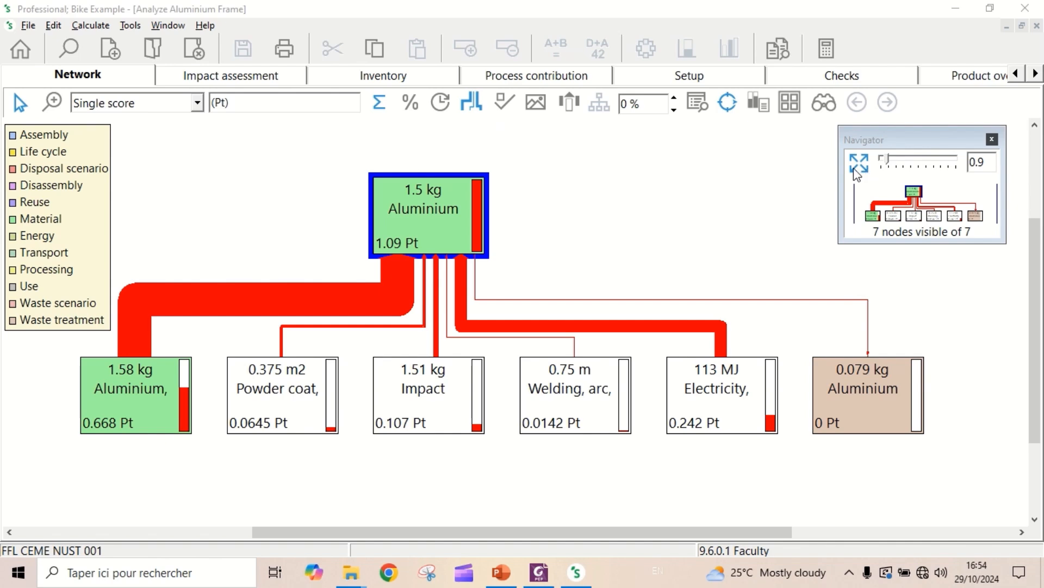
Step: Open the impact assessment results, review the characterization values as a table and return to the chart
mouse_move(887, 161)
mouse_down()
mouse_move(918, 155)
mouse_move(866, 164)
mouse_up()
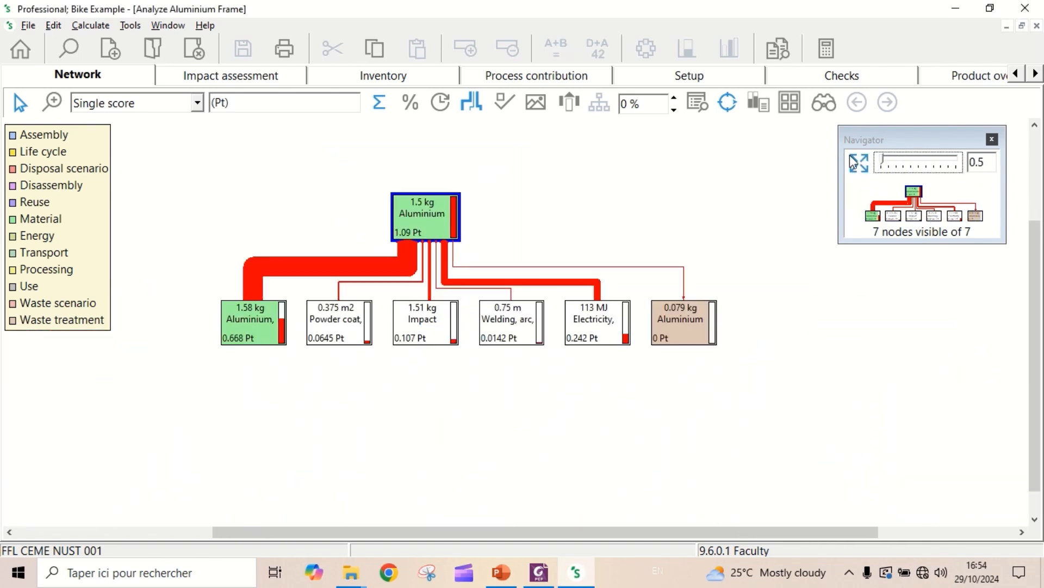
click(851, 161)
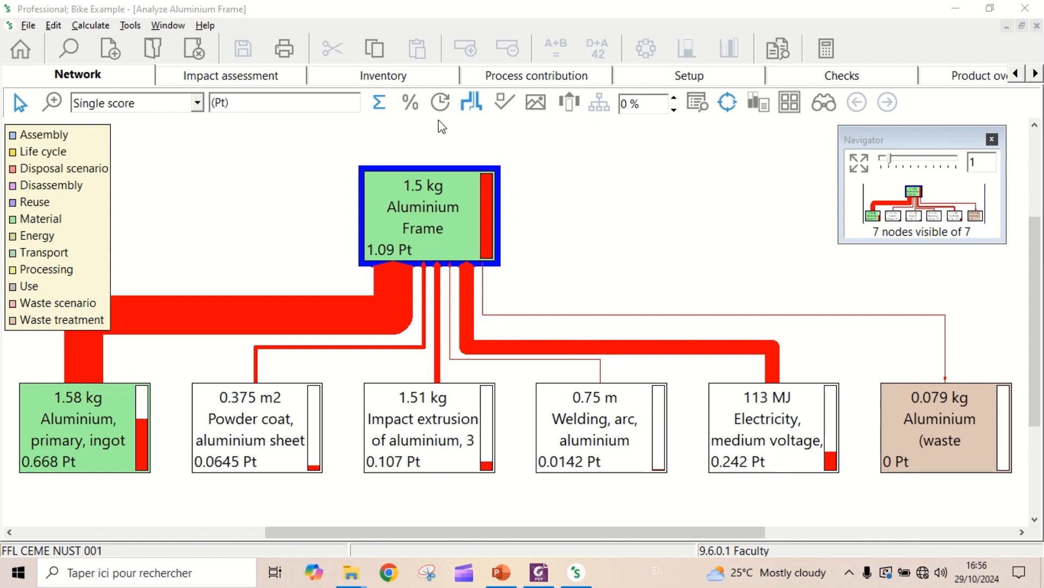
click(261, 81)
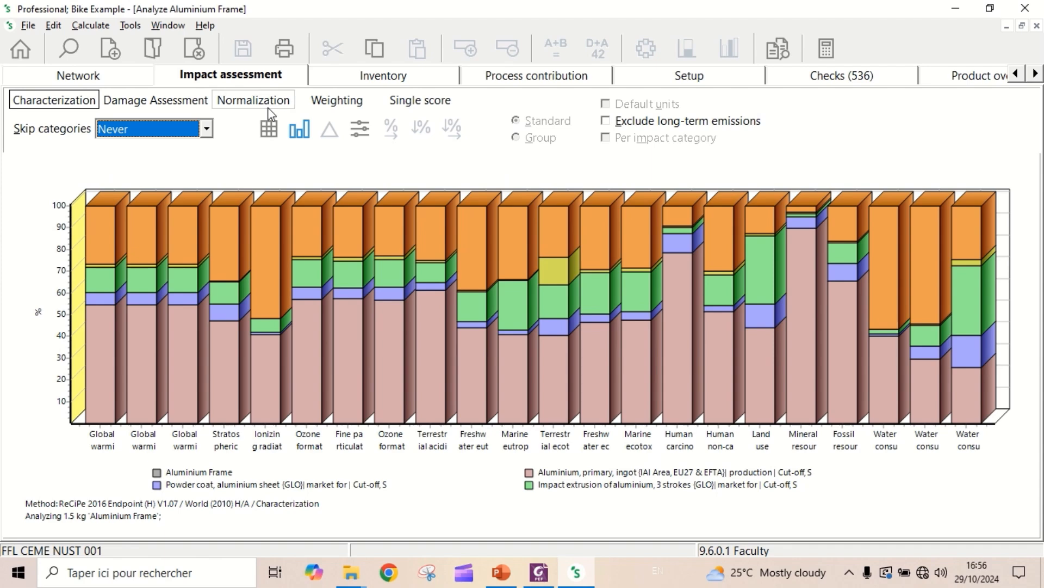
click(269, 131)
scroll(498, 285, down, 2)
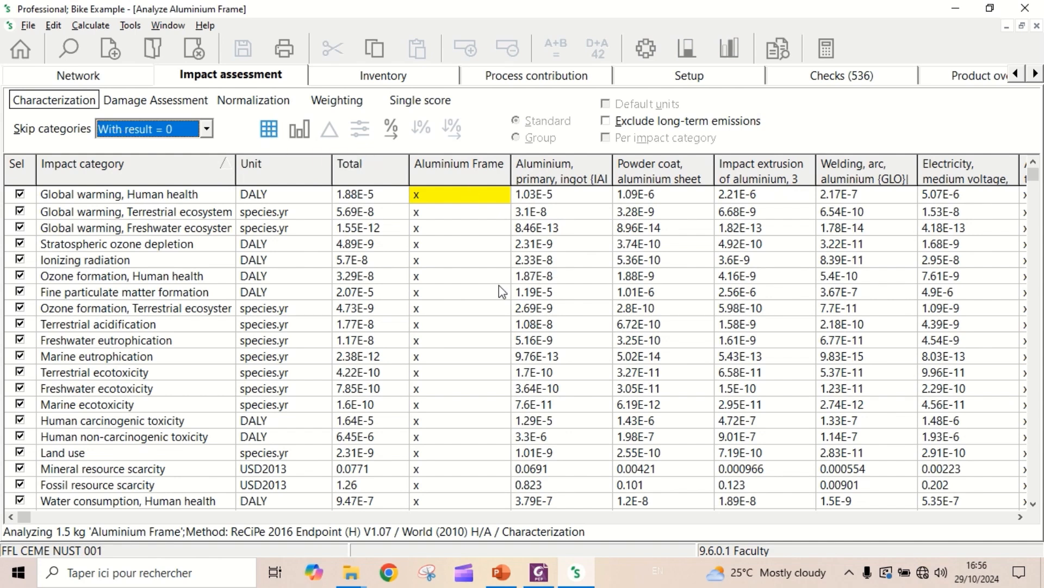
scroll(498, 285, up, 2)
scroll(499, 286, down, 1)
scroll(499, 287, up, 1)
click(298, 130)
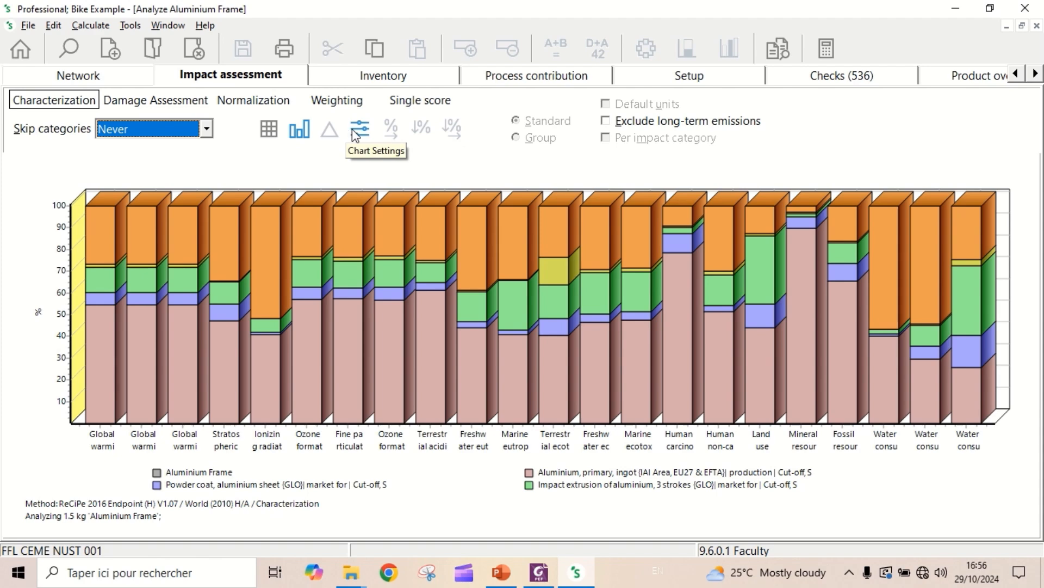
Step: Look through the chart's color settings and the program's desktop font options, discarding any changes
click(360, 129)
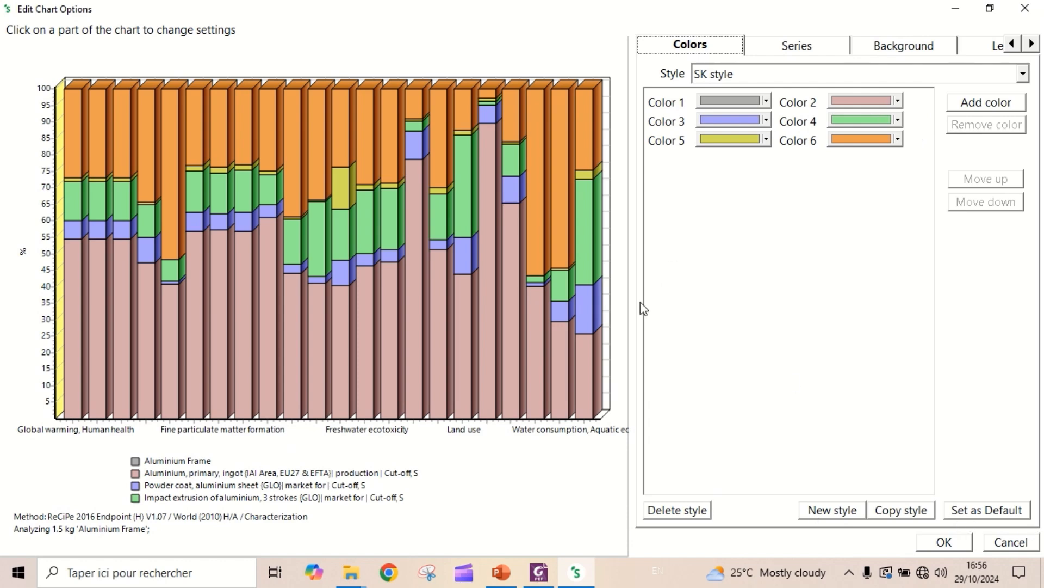
click(1017, 543)
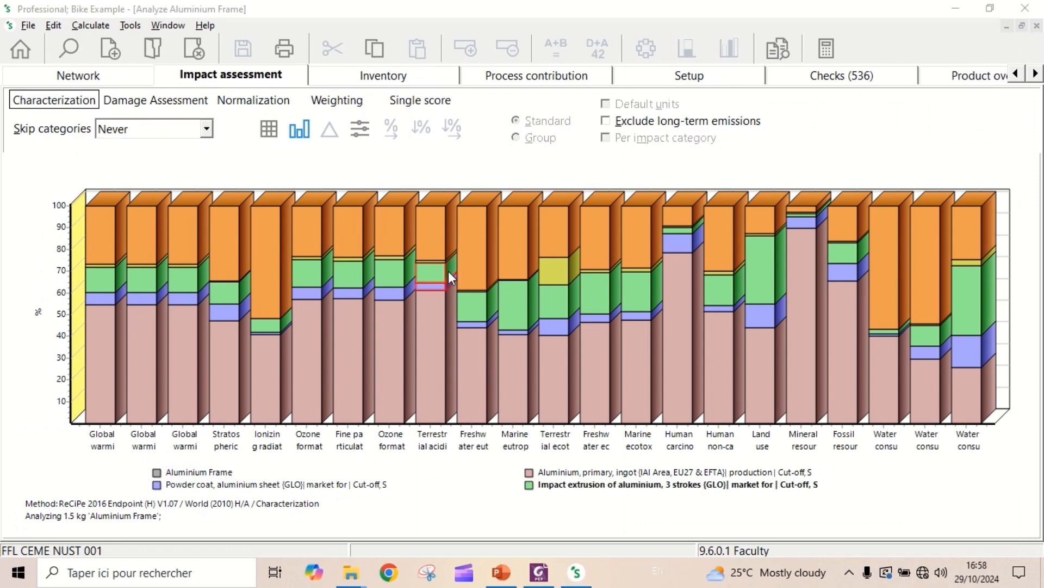
click(136, 26)
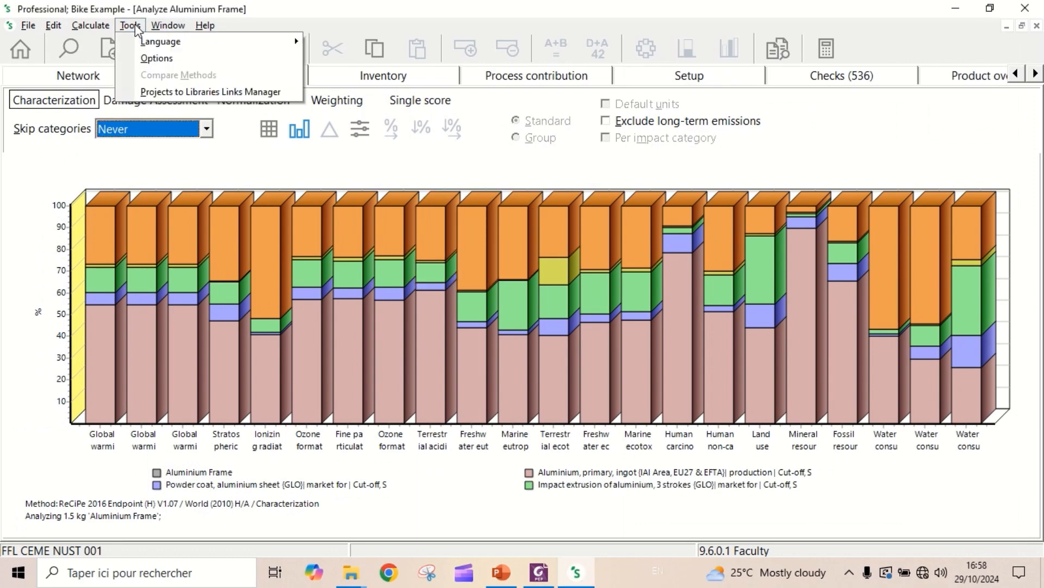
click(157, 58)
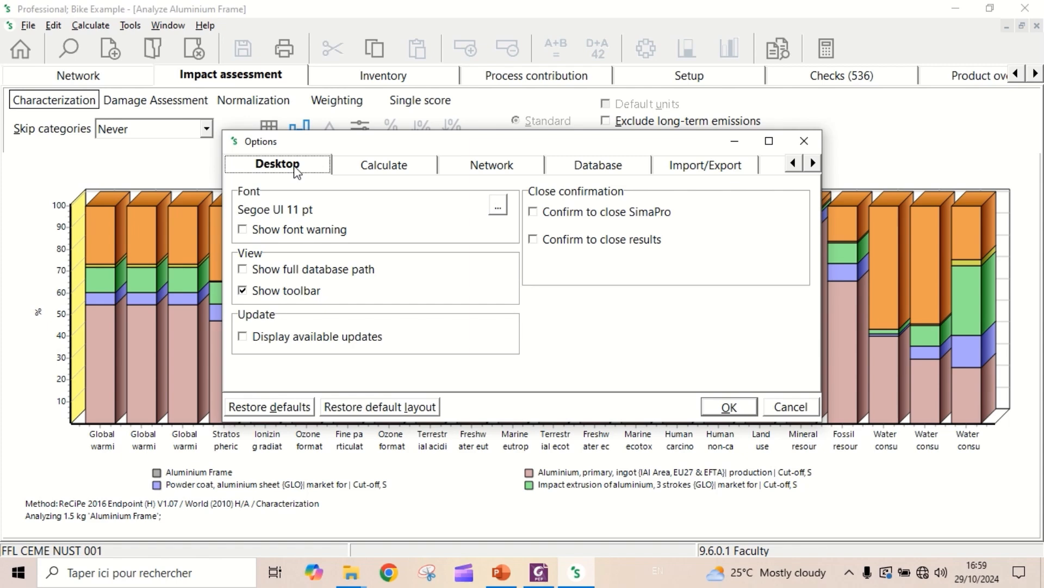
click(253, 232)
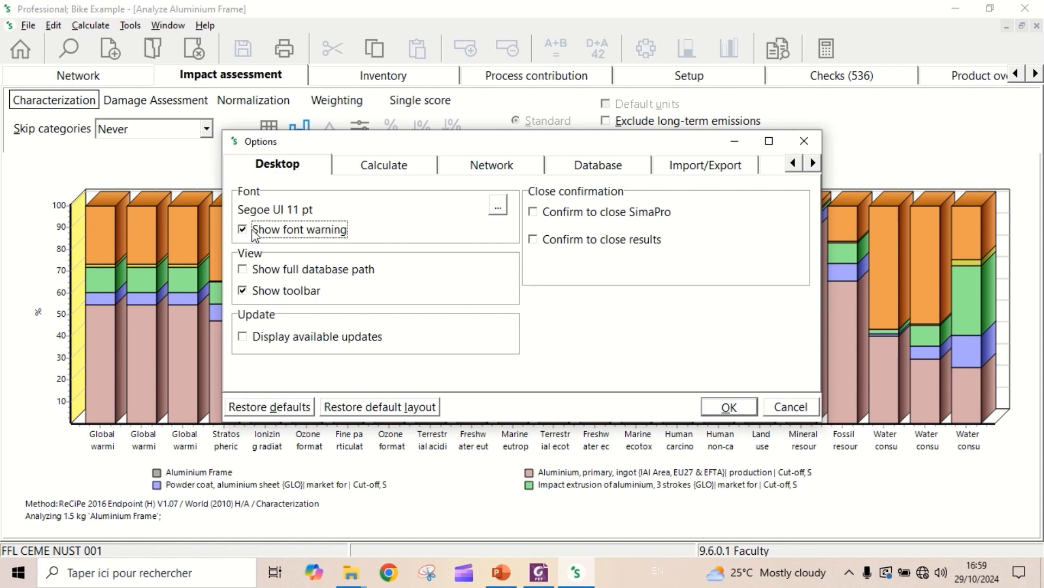
click(253, 233)
click(498, 206)
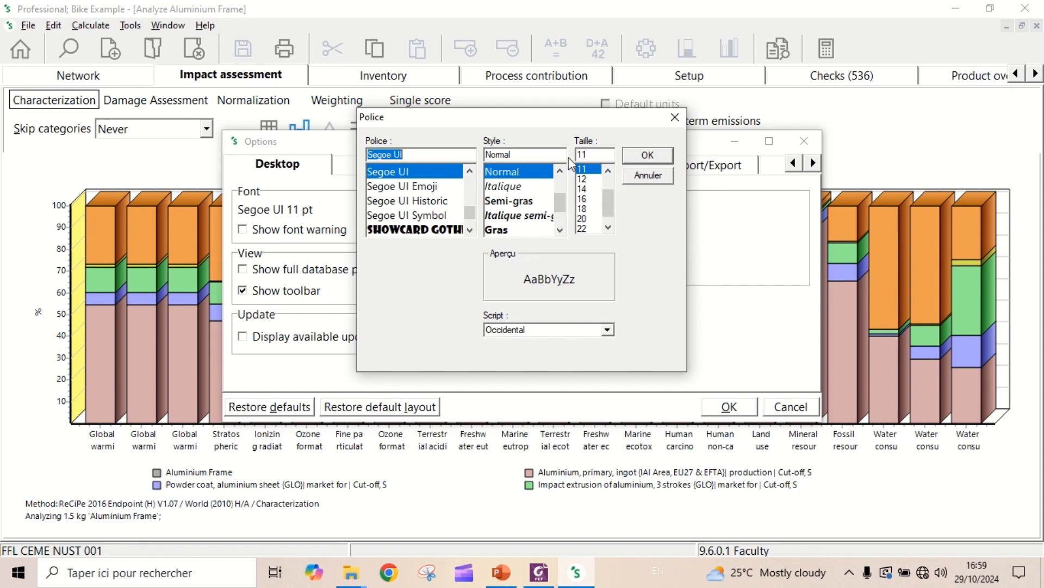
click(654, 177)
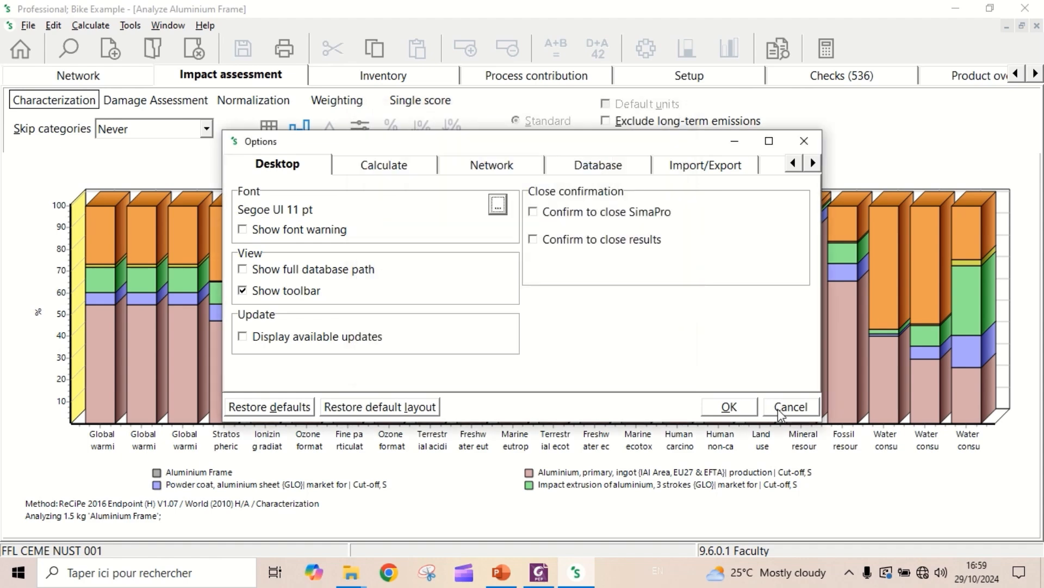
click(791, 408)
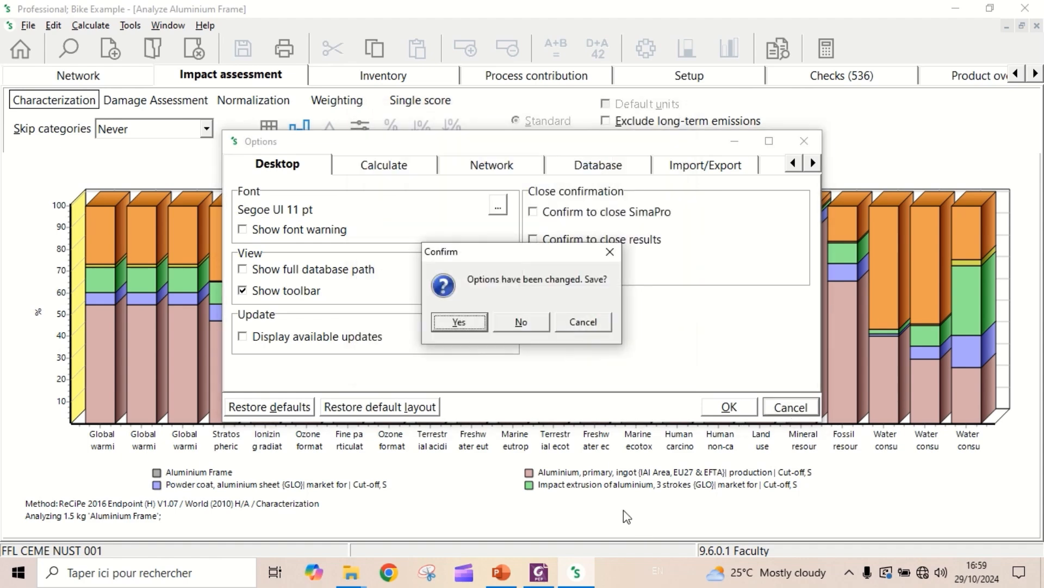
click(509, 321)
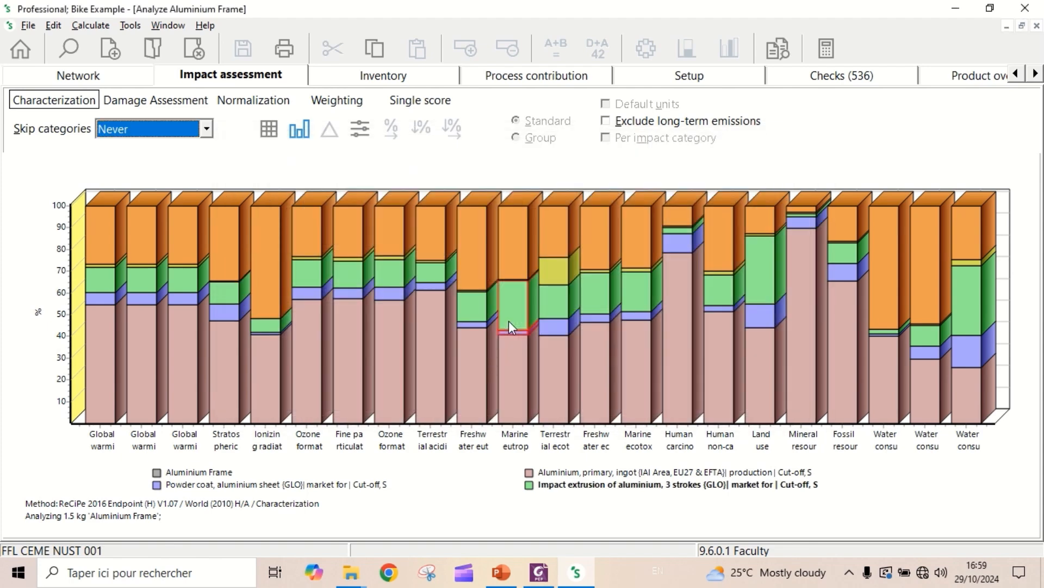
Step: Open the legend settings in the characterization chart's properties
right_click(476, 482)
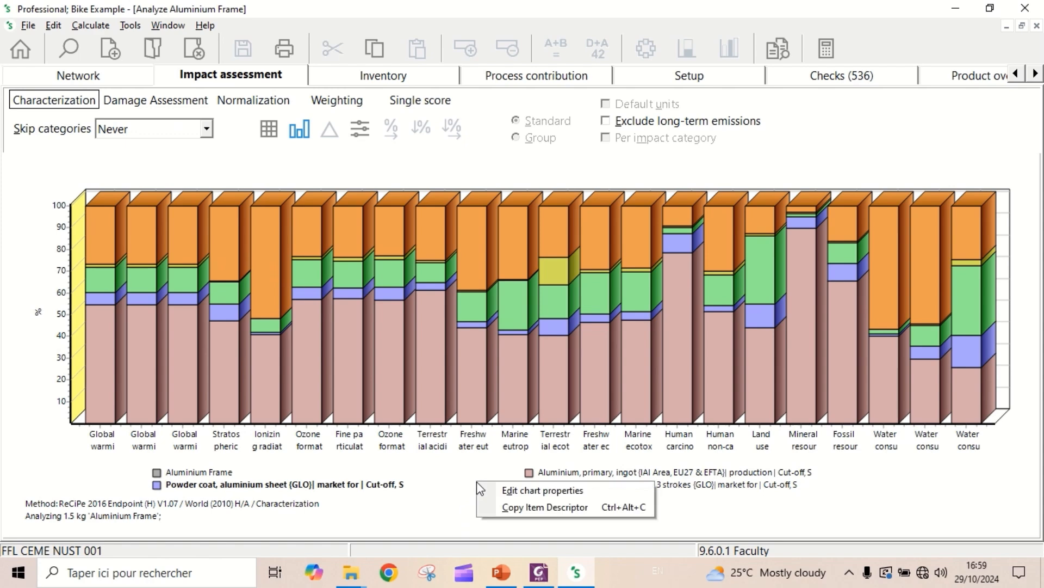
click(534, 491)
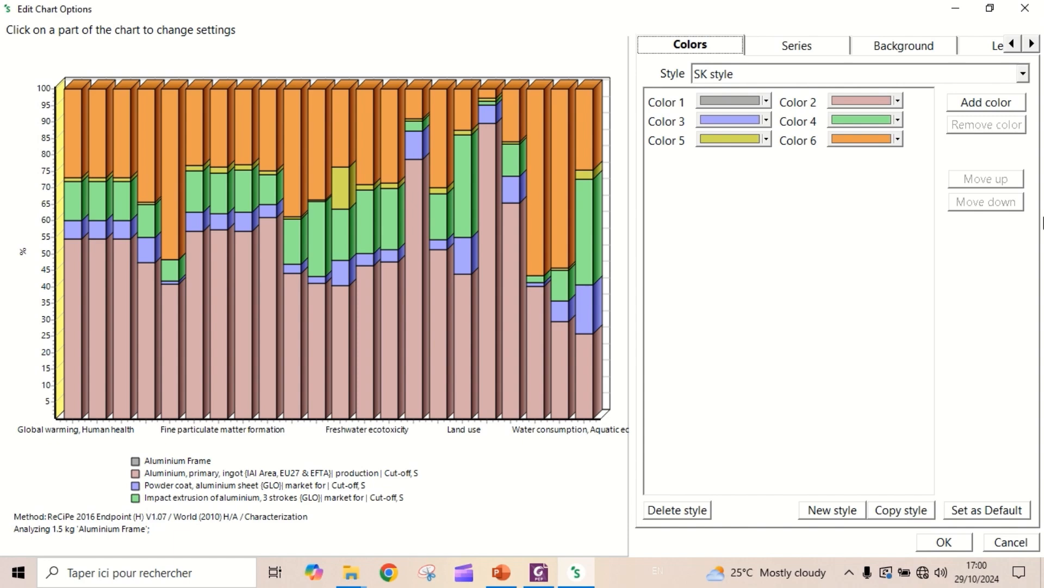
click(1033, 45)
click(1033, 46)
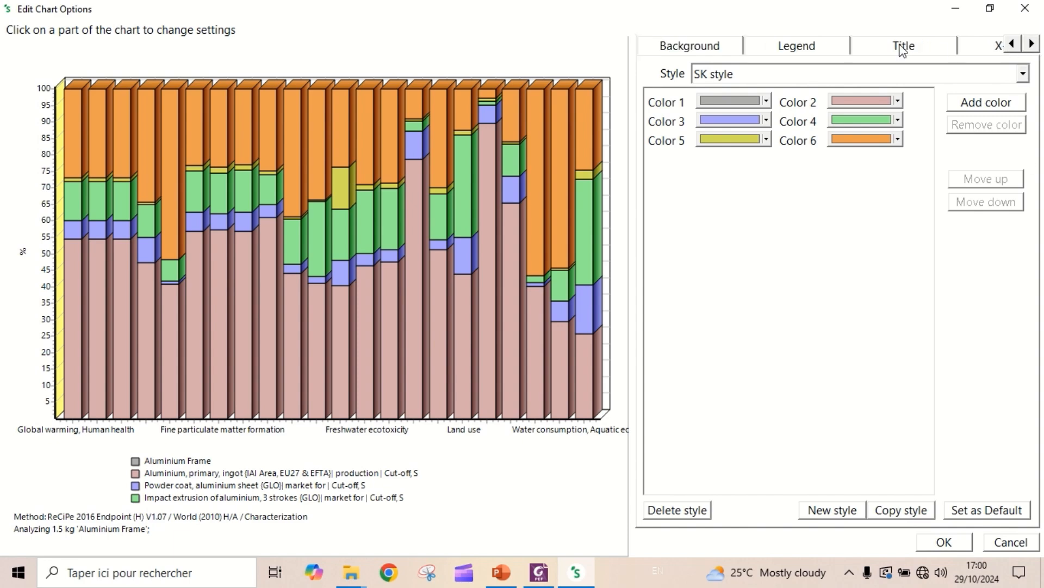
click(818, 47)
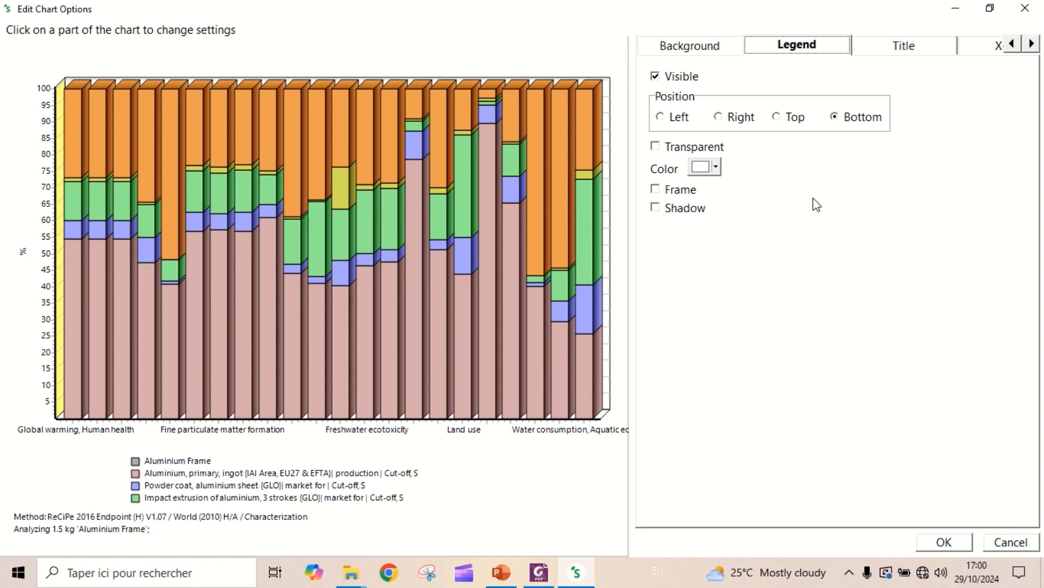
Step: Try the Left, Right, Top and Bottom legend positions in the characterization chart options and cancel without keeping any change
click(660, 117)
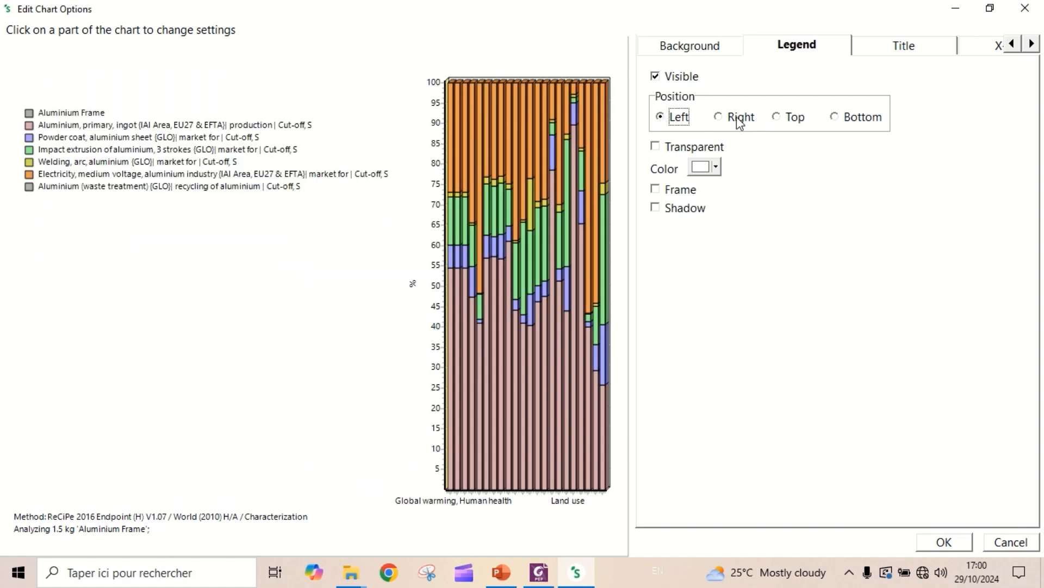
click(722, 118)
click(795, 117)
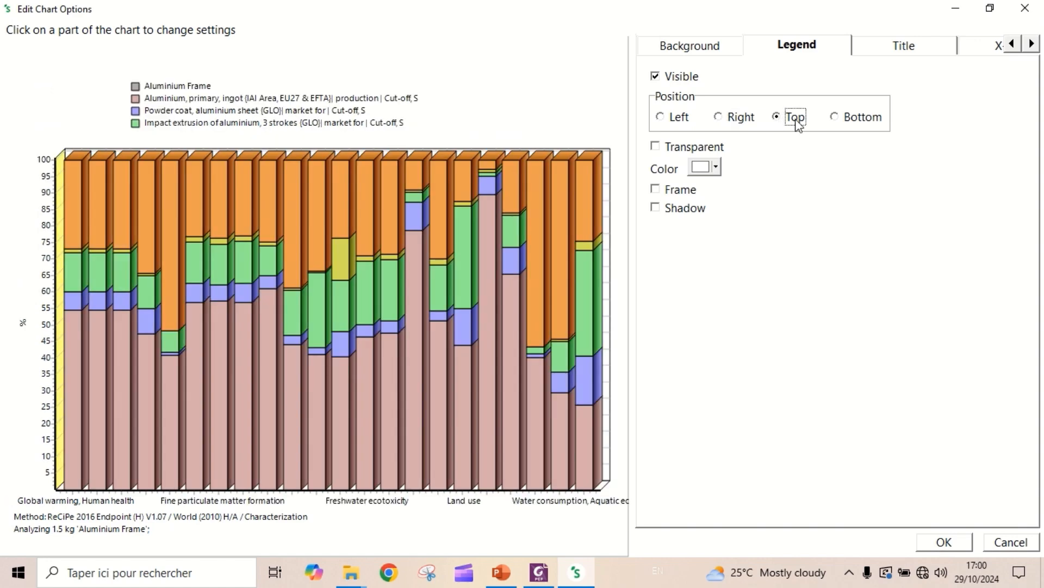
click(834, 118)
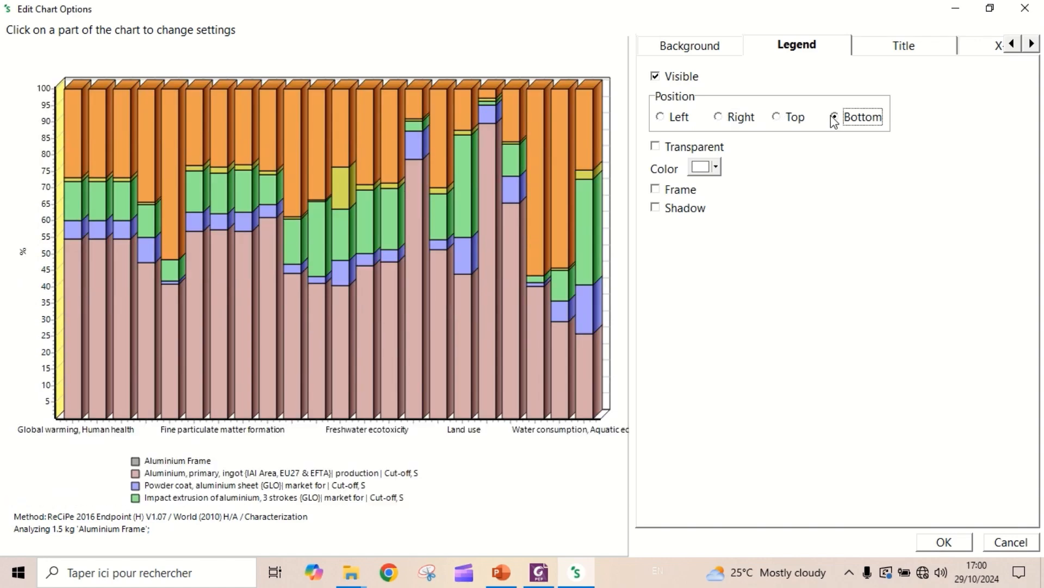
click(790, 117)
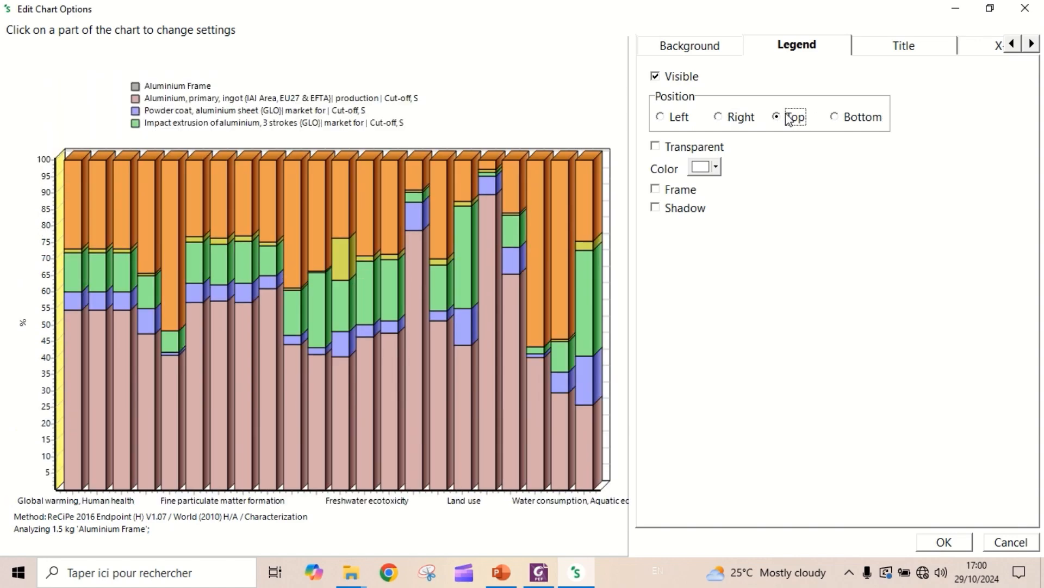
click(843, 119)
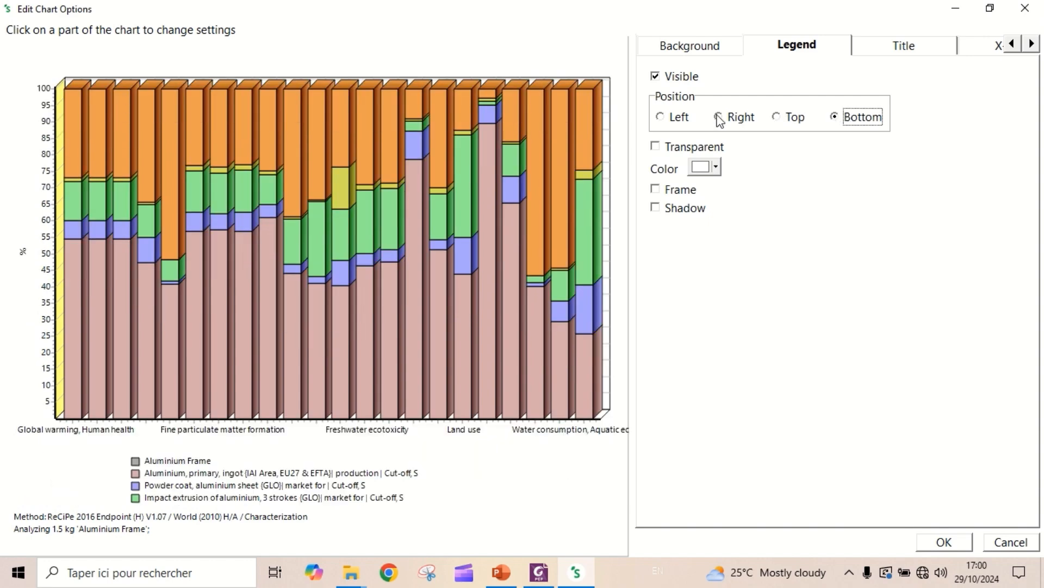
click(676, 119)
click(847, 120)
click(990, 8)
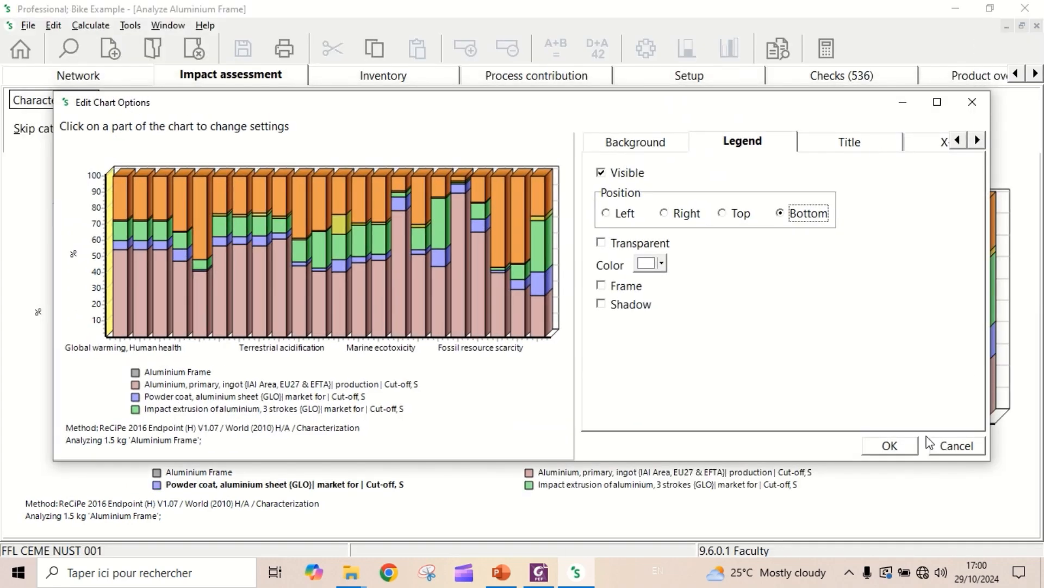
click(956, 446)
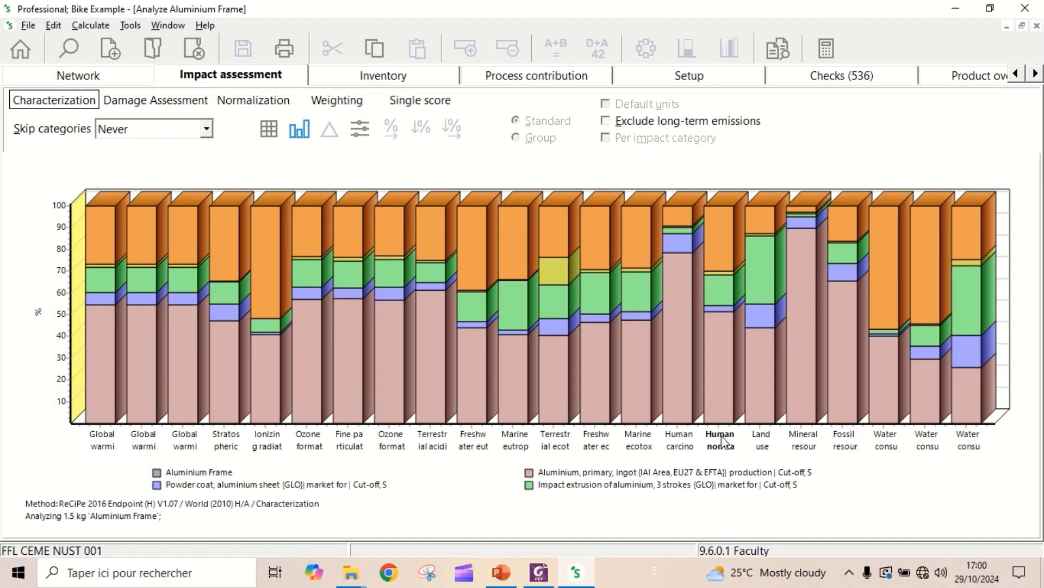
Step: Copy the item descriptor of the characterization chart
right_click(474, 488)
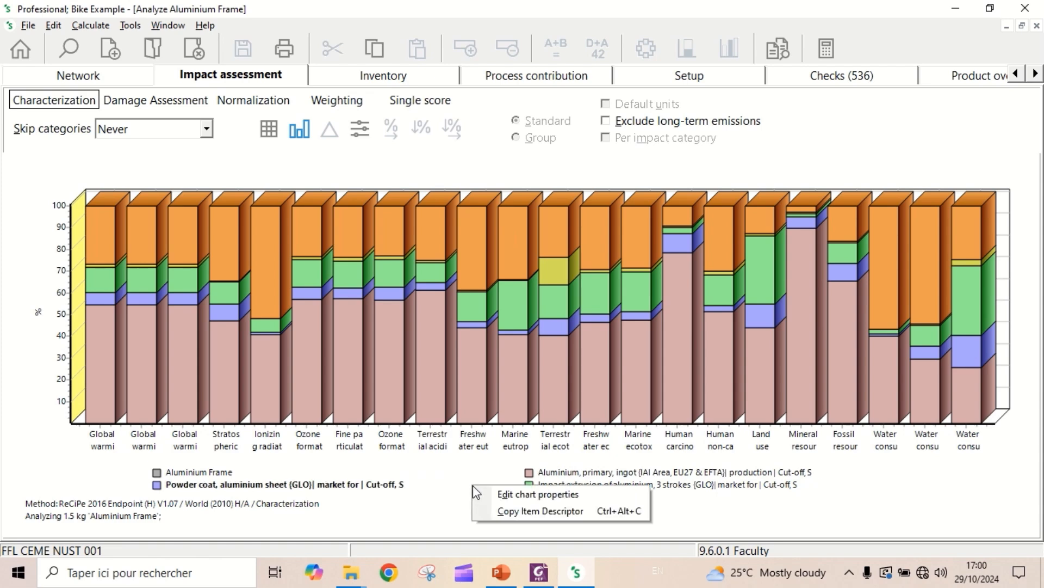
click(547, 512)
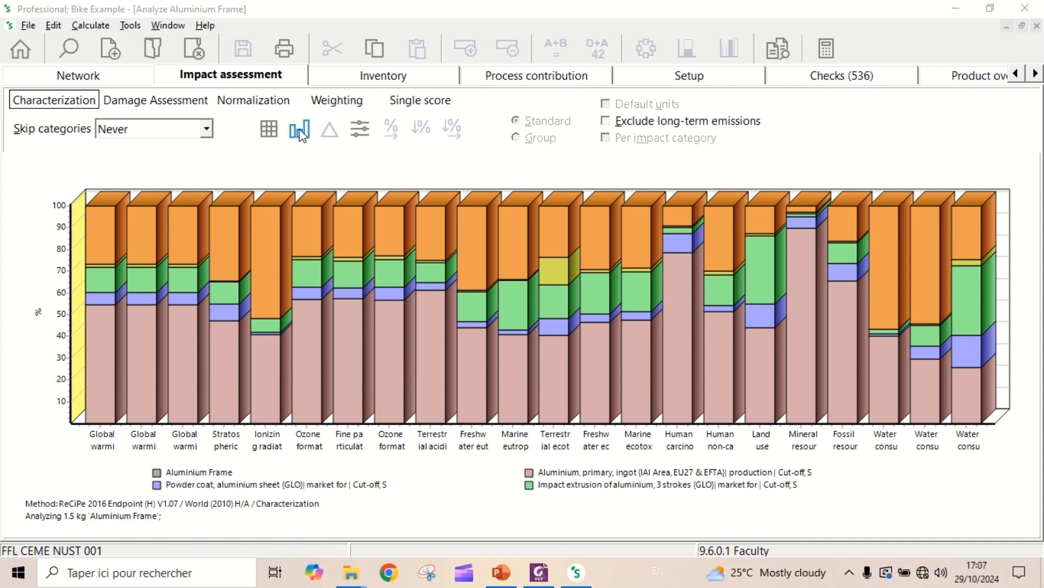
Step: Review the characterization results per impact category as a table and return to the chart
click(268, 129)
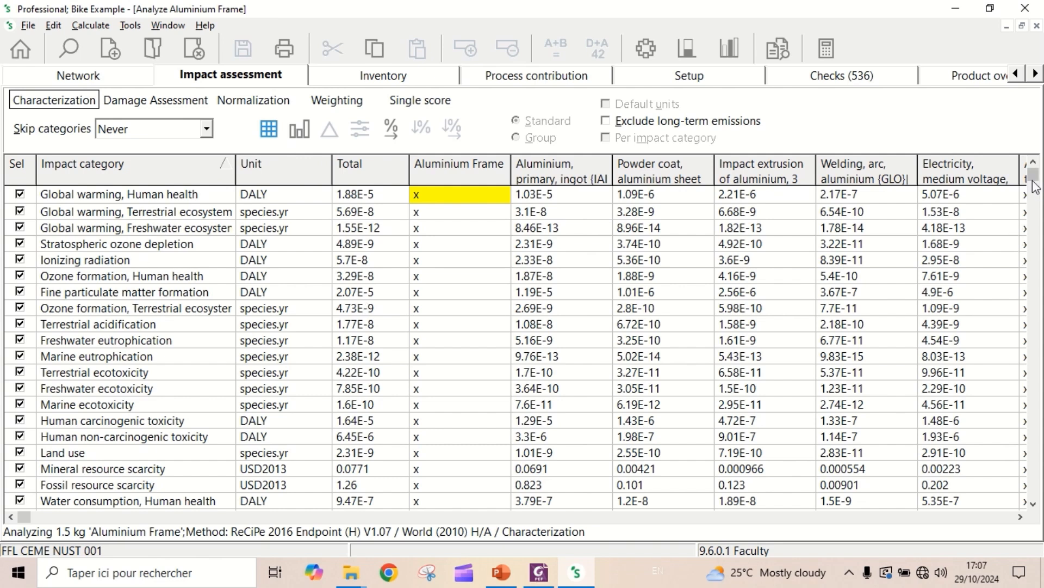
mouse_move(1033, 175)
mouse_down()
mouse_move(1039, 493)
mouse_move(1042, 180)
mouse_up()
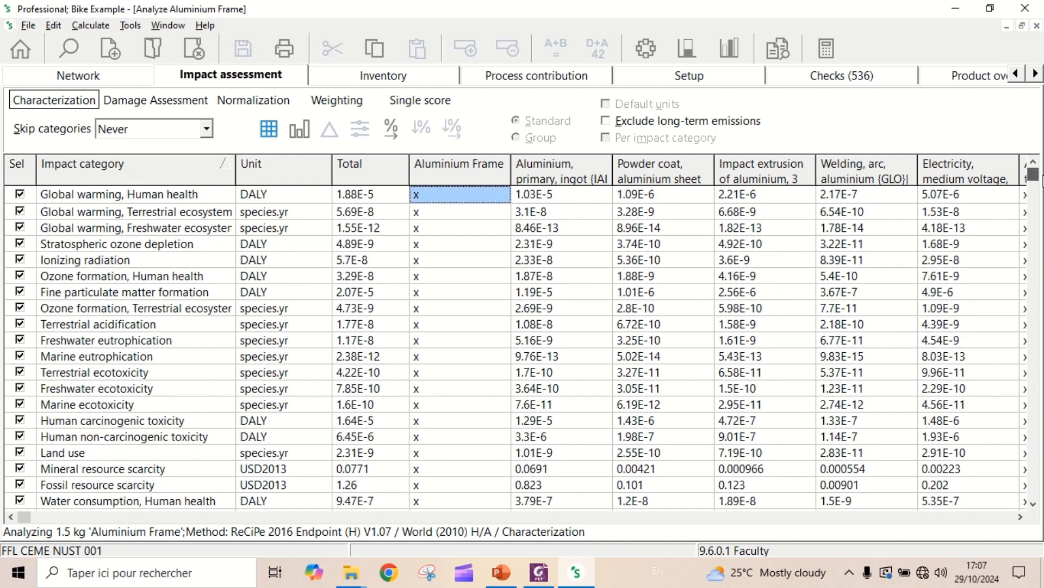
click(299, 130)
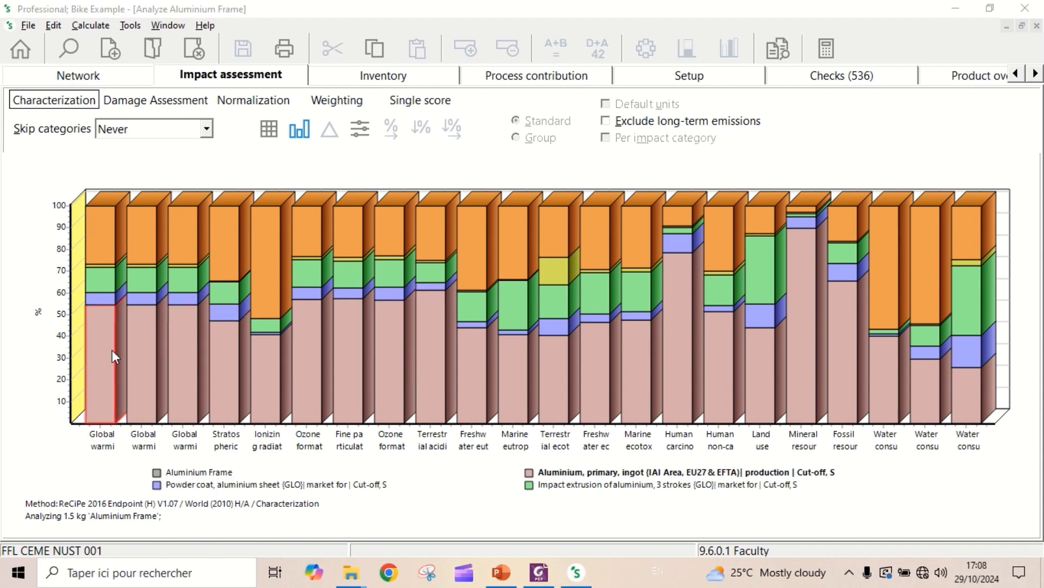
Step: Check the Global warming, Human health shares of the primary aluminium ingot, powder coat, impact extrusion and electricity in the characterization chart
double_click(100, 344)
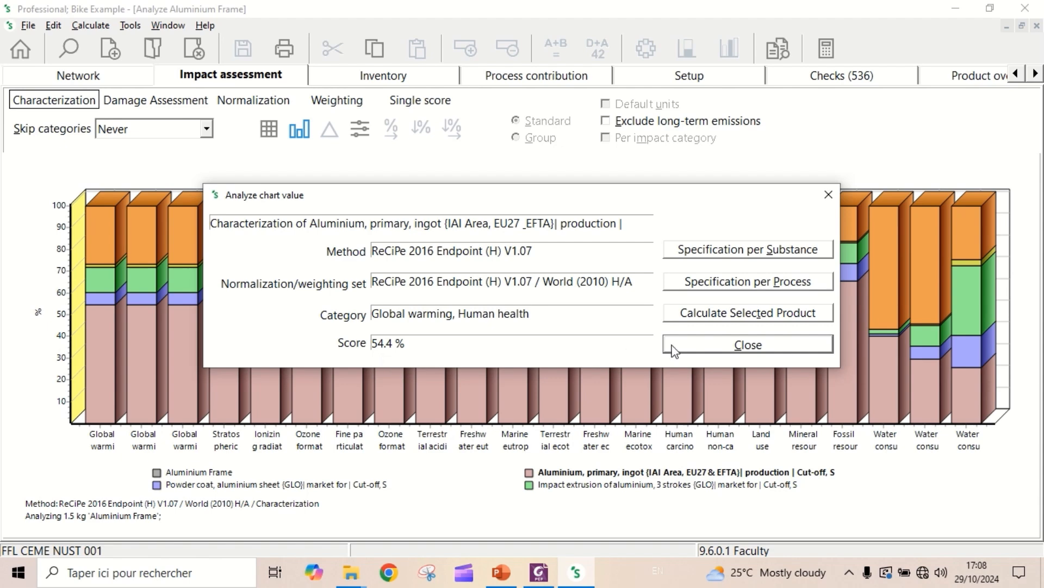
click(717, 345)
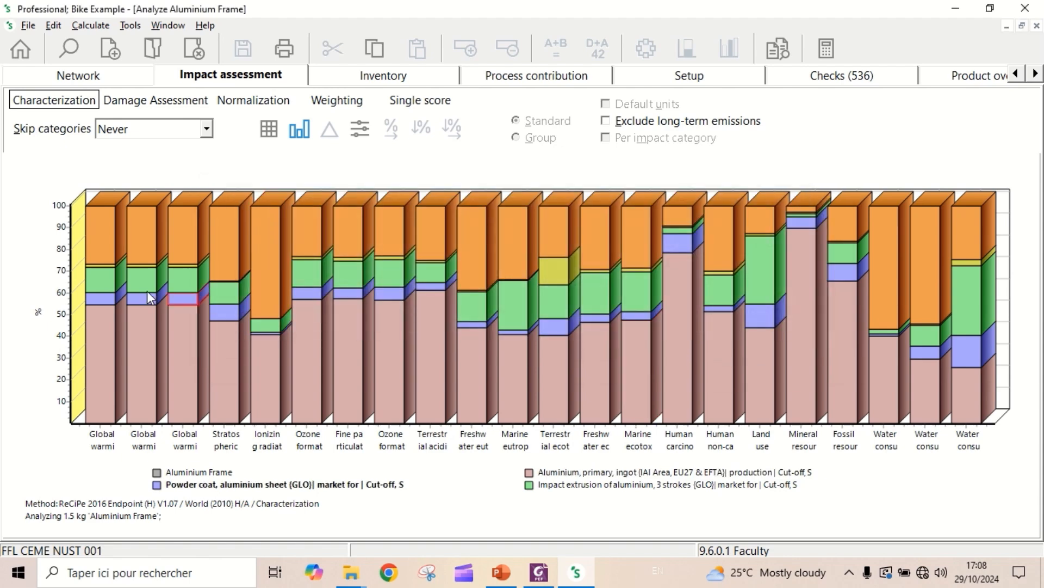
double_click(106, 298)
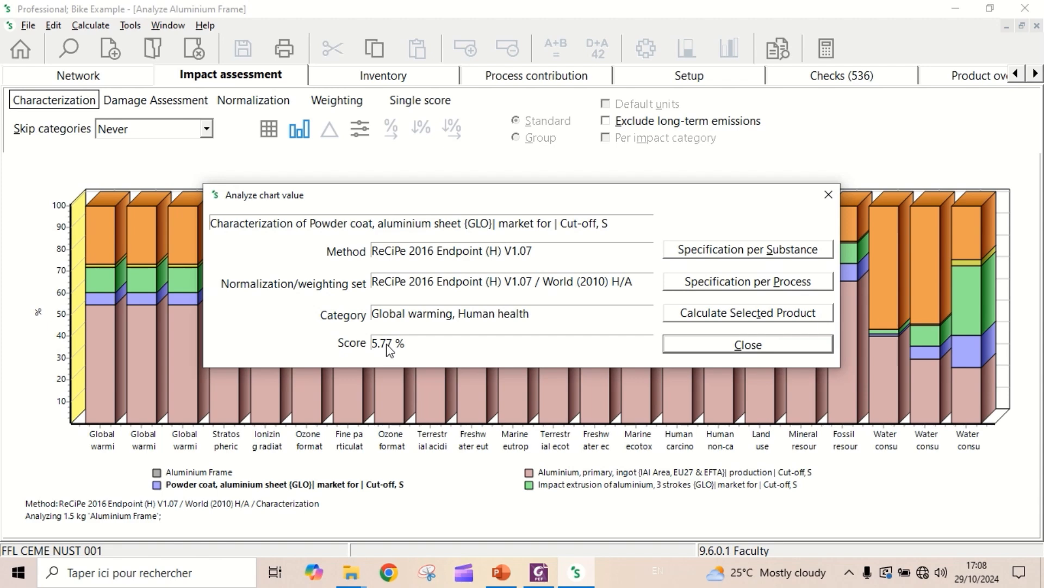
click(673, 344)
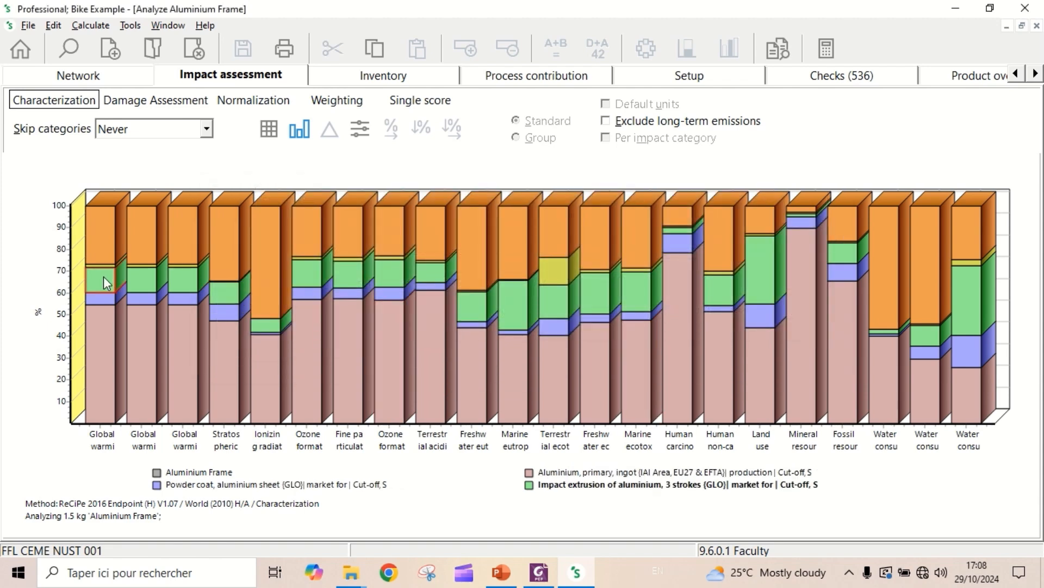
double_click(106, 281)
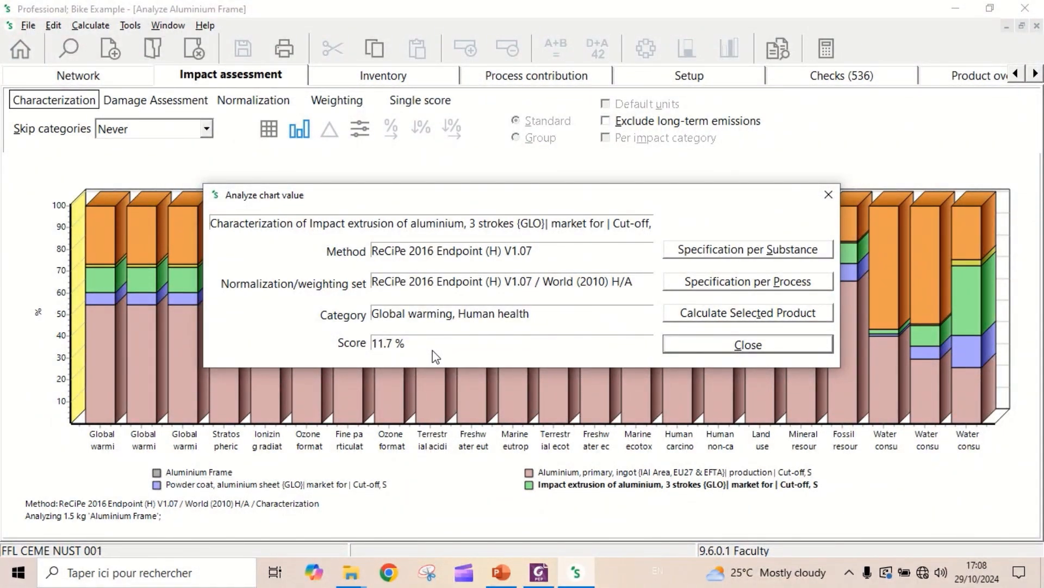
click(679, 343)
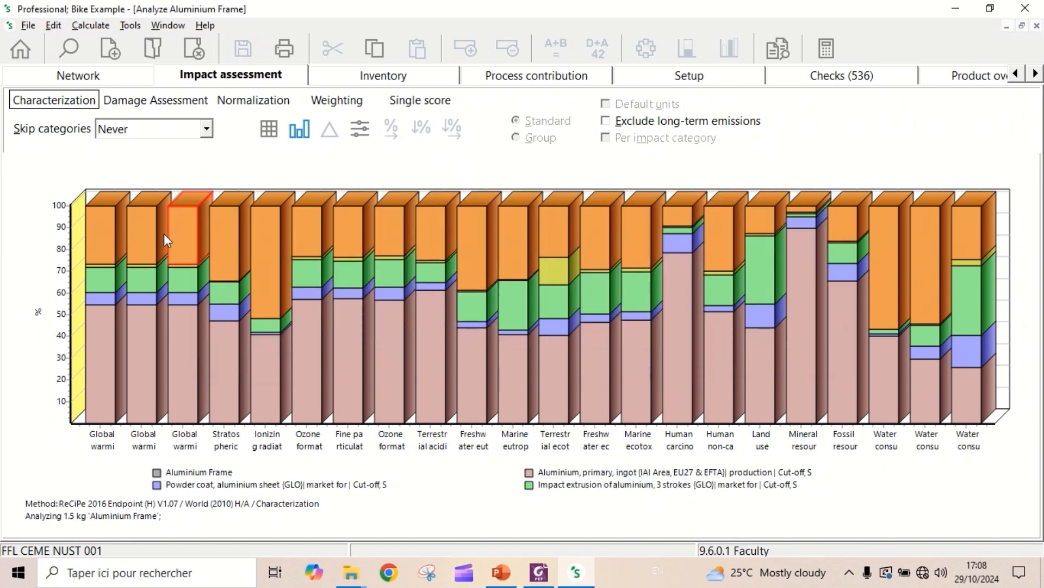
double_click(102, 230)
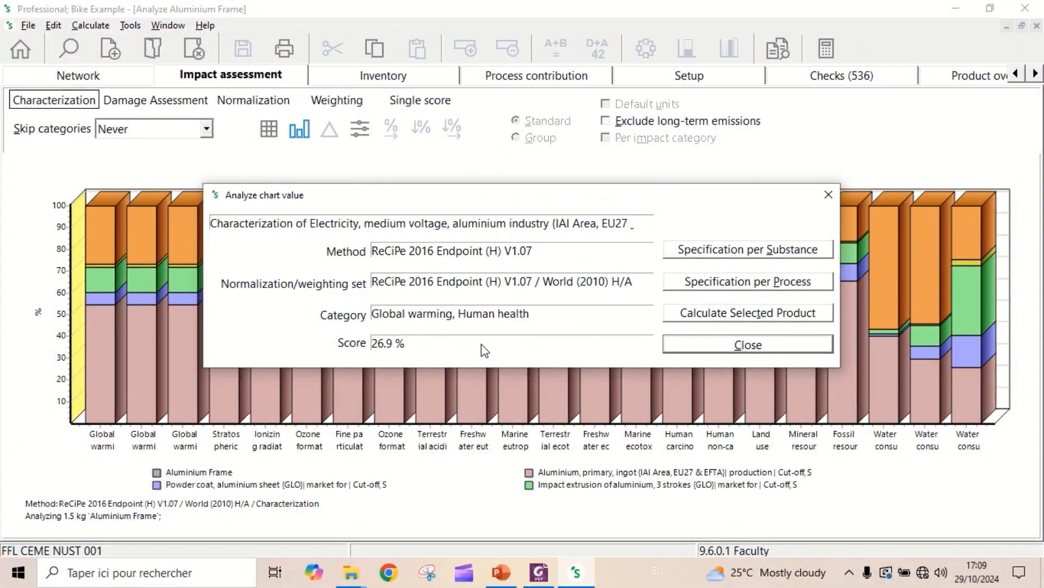
click(744, 346)
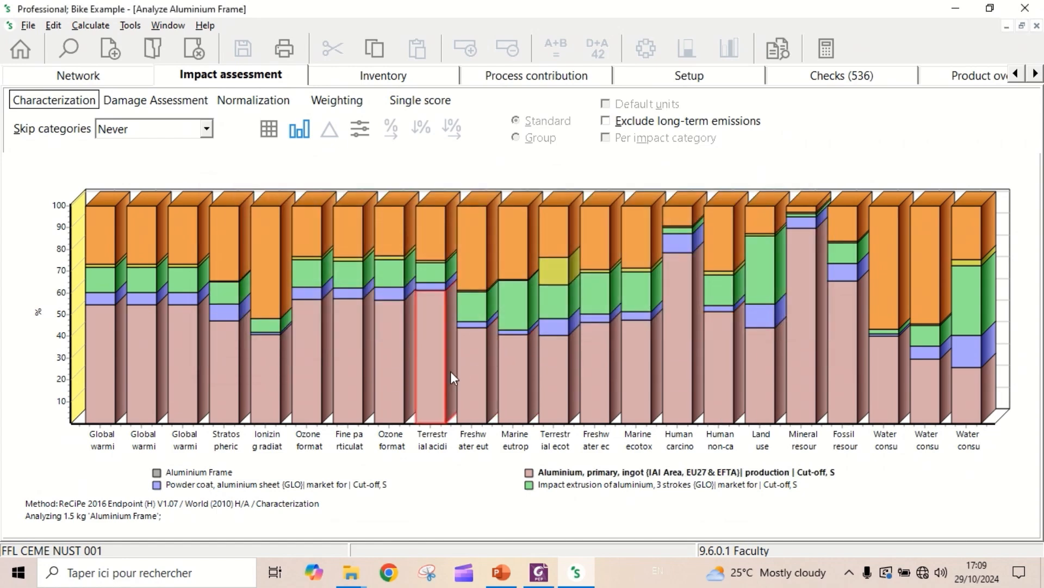
Step: Inspect the primary aluminium ingot's damage assessment scores for Human health, Ecosystems and Resources, and switch the per-impact-category display on and off
click(155, 101)
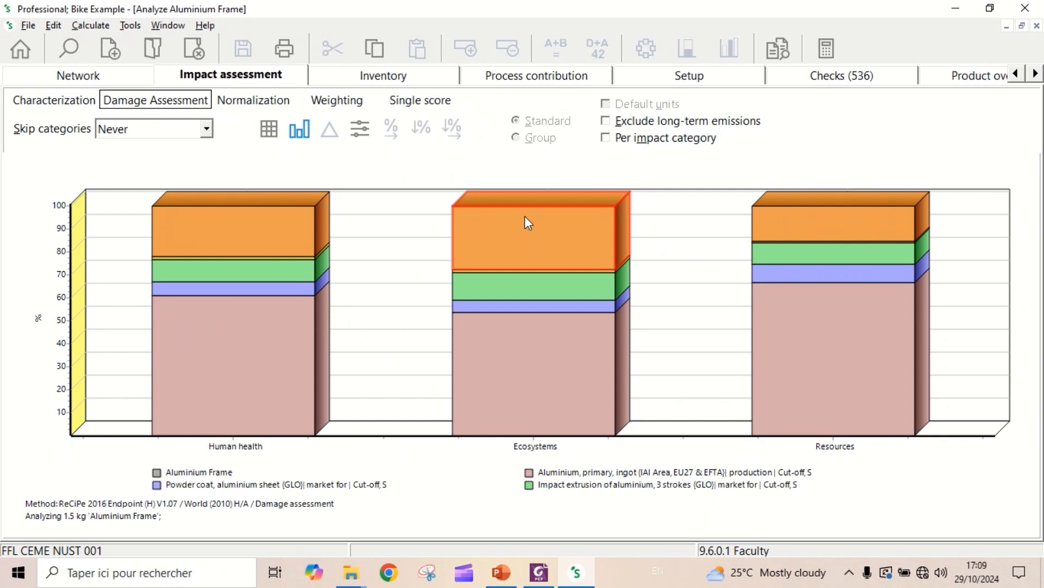
double_click(254, 345)
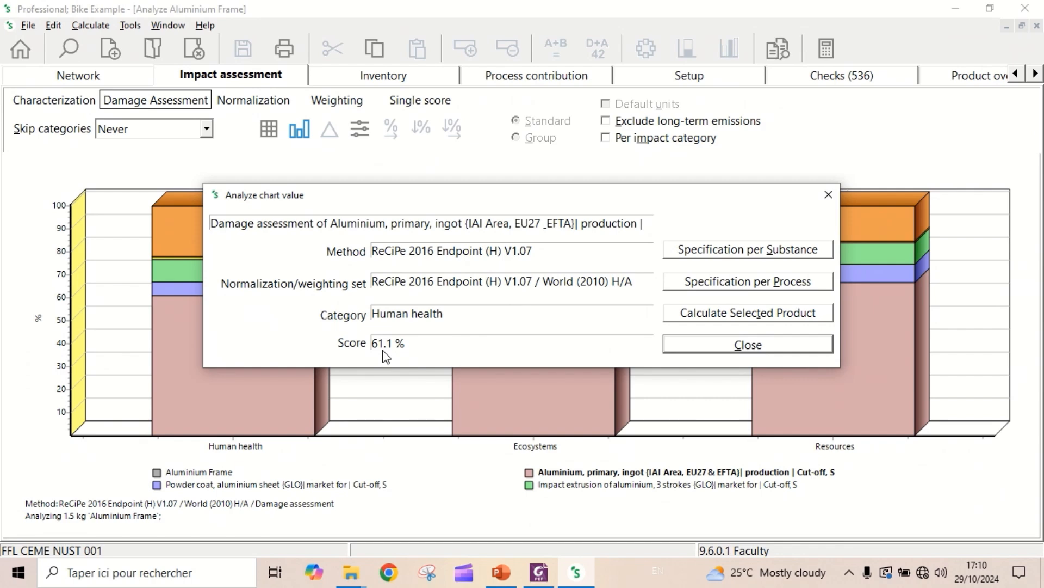
click(748, 345)
double_click(543, 378)
click(819, 349)
double_click(851, 377)
click(749, 346)
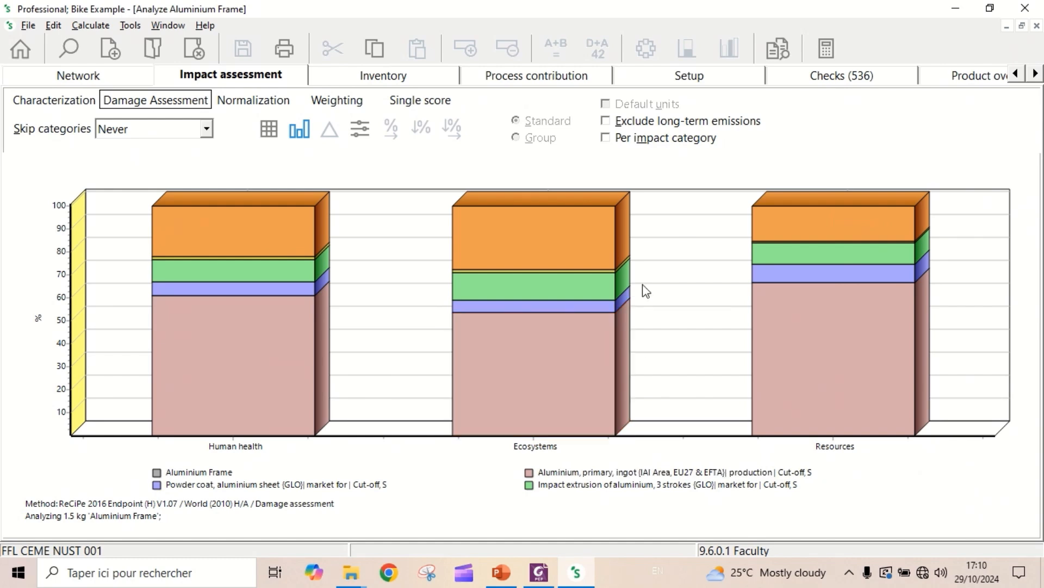
click(605, 140)
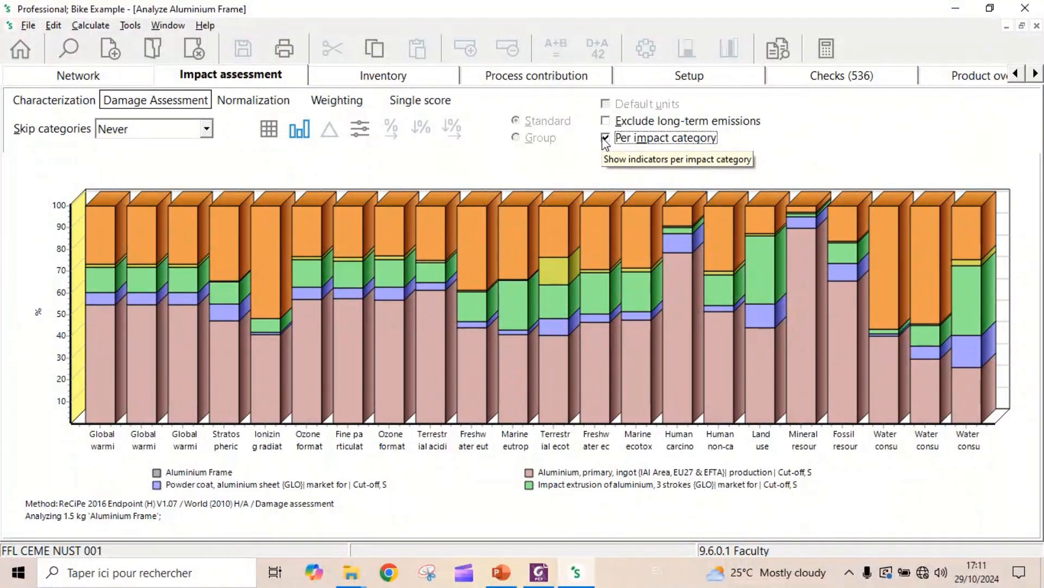
click(605, 138)
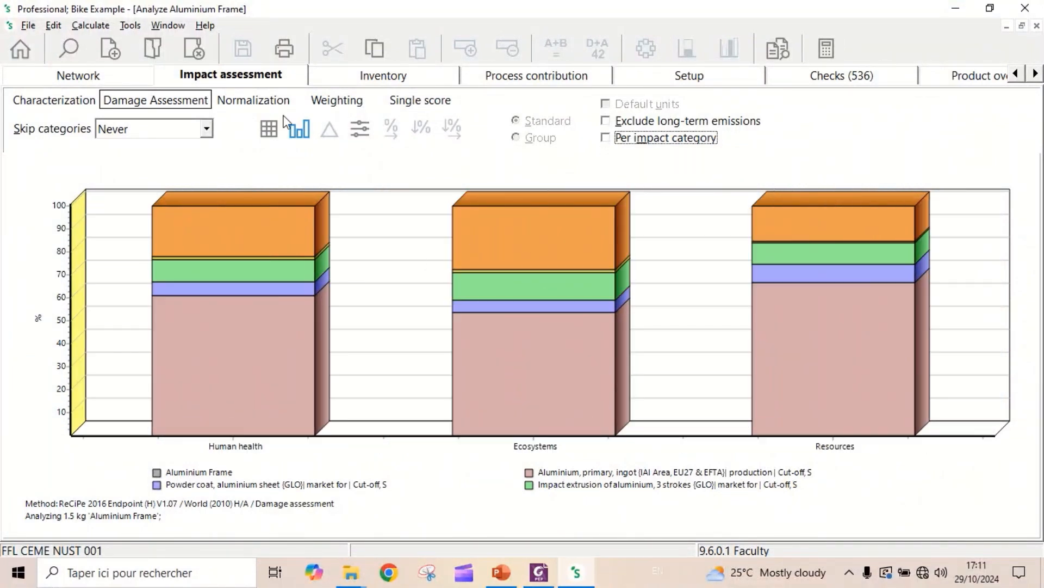
Step: Review the normalization results as a chart and as a table, switching the per-impact-category breakdown on and back off
click(253, 100)
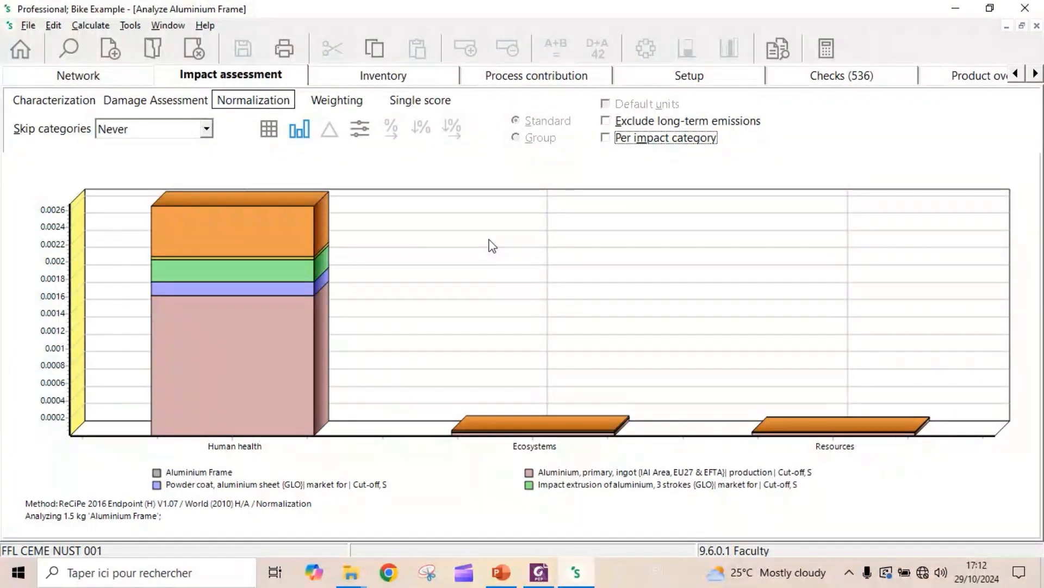
click(274, 134)
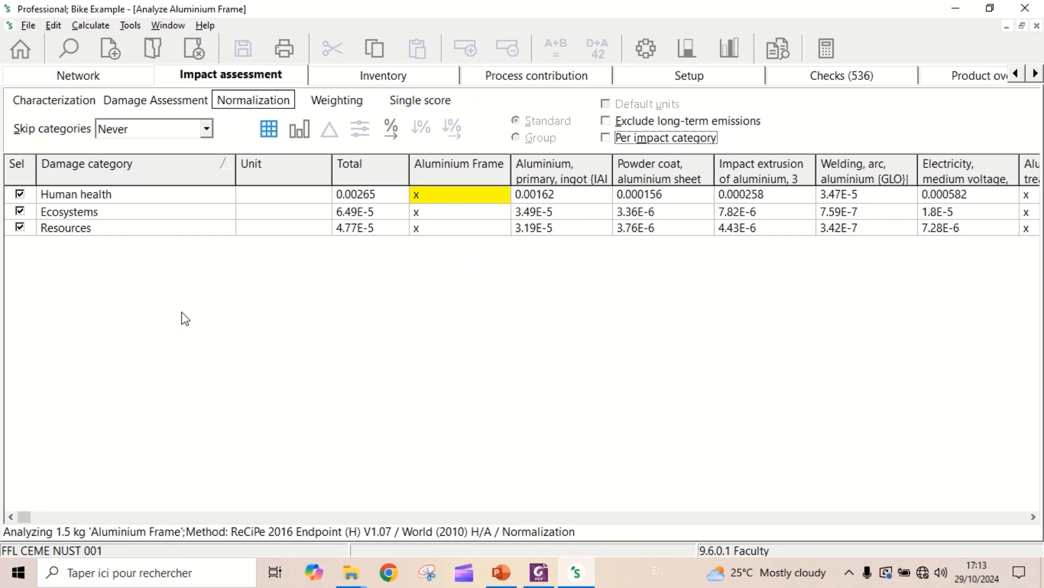
click(606, 137)
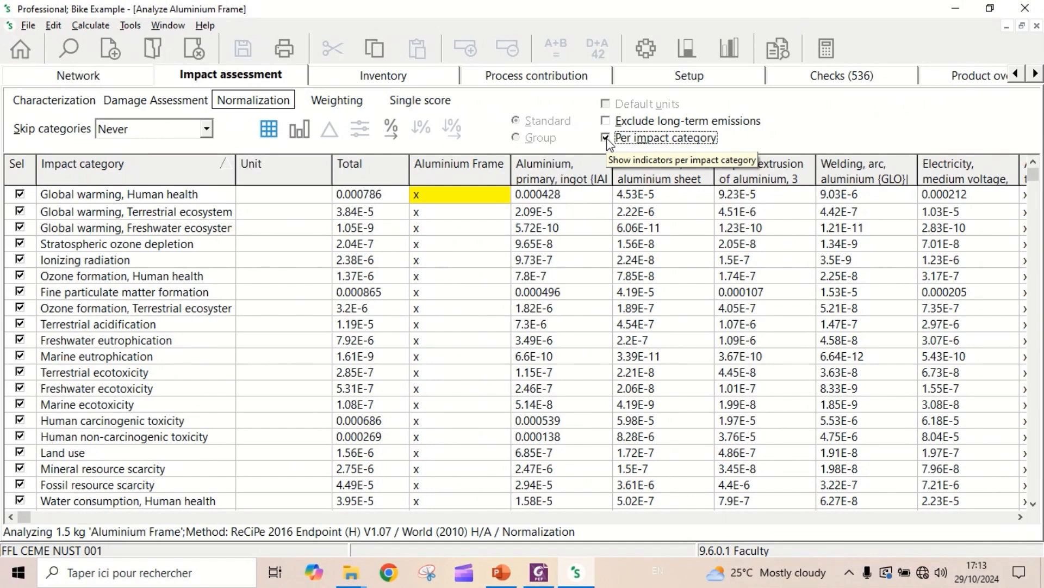
click(606, 138)
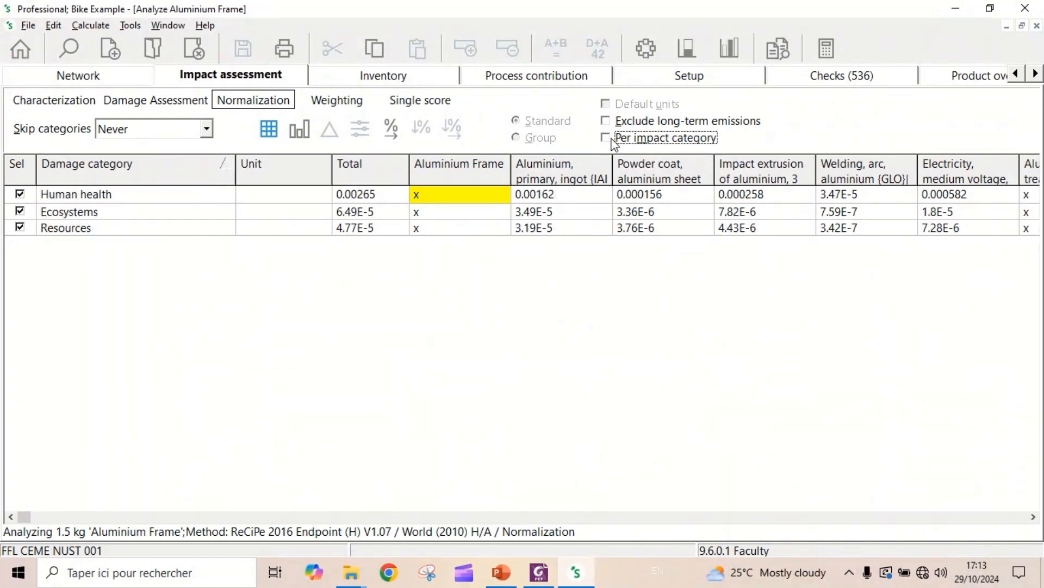
Step: Review the weighting results of the damage categories, alternating between table and chart and finishing on the chart
click(346, 109)
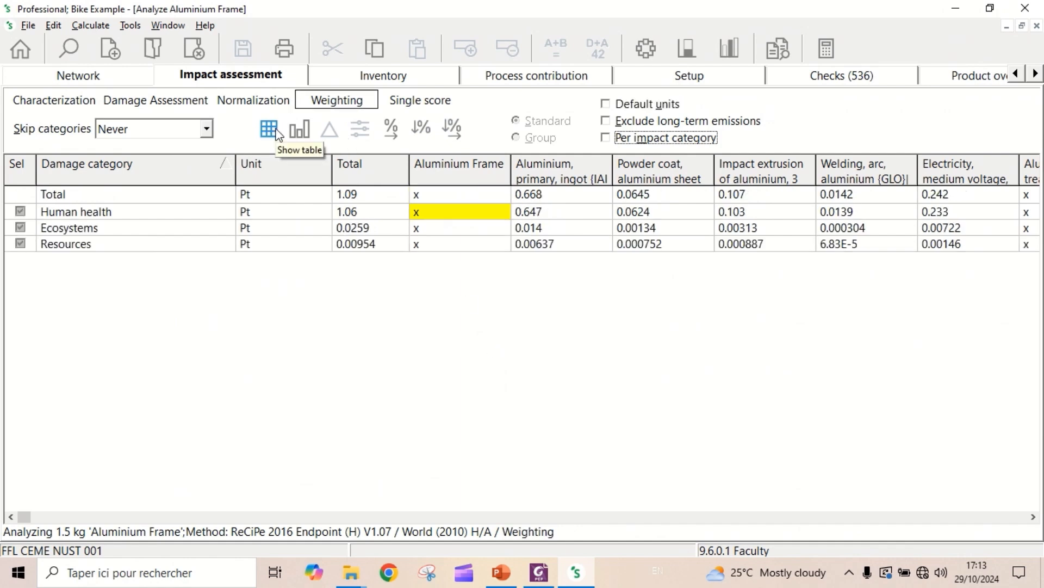
click(300, 131)
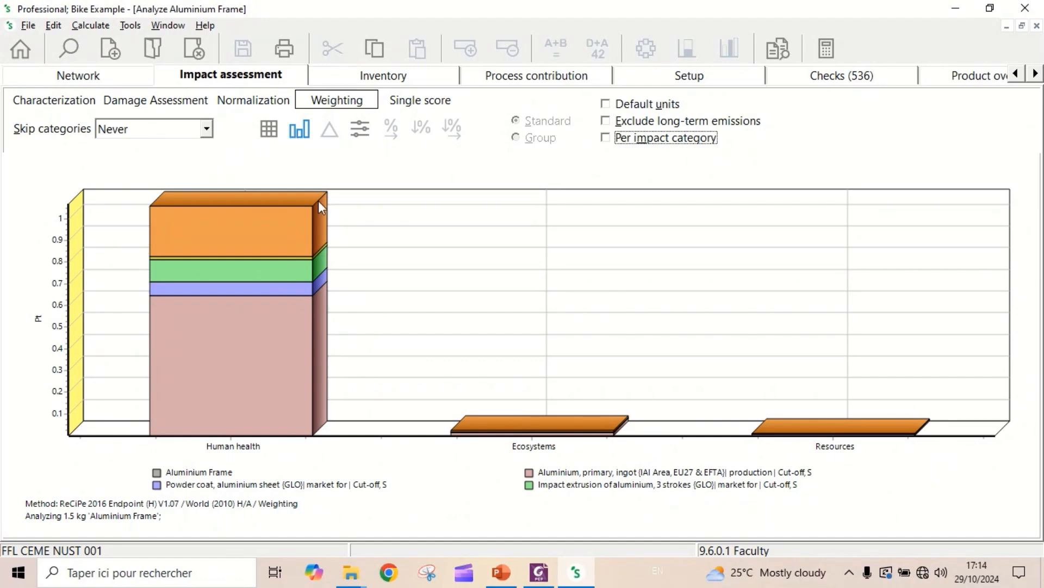
click(268, 130)
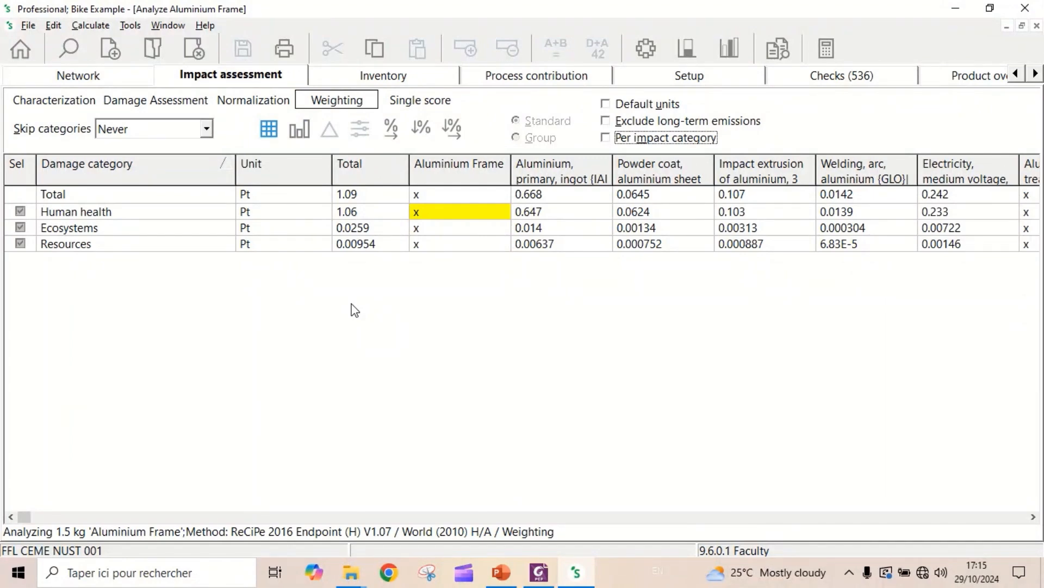
click(295, 137)
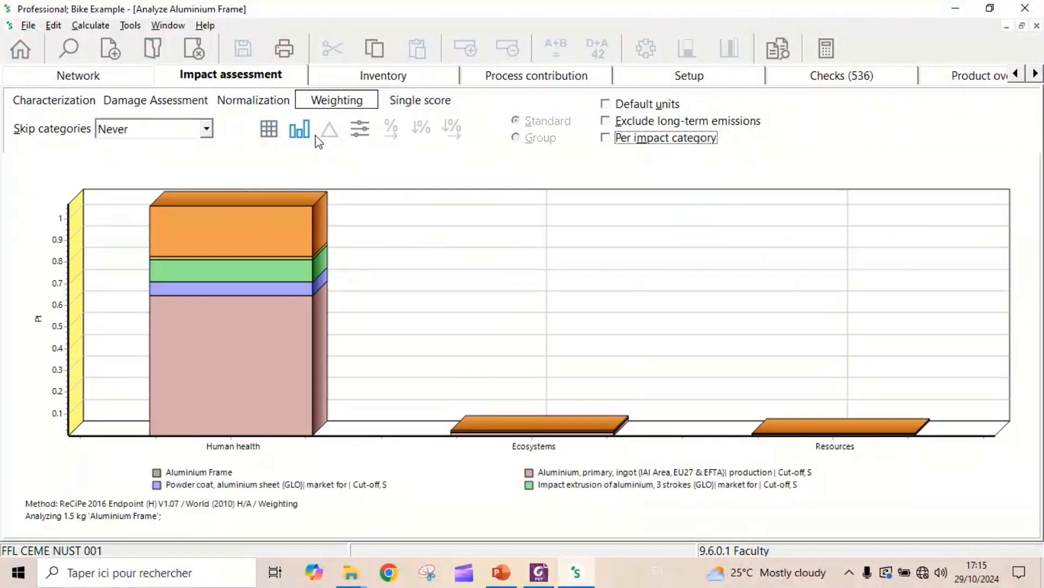
Step: View the single score chart of the aluminium frame's inputs and open the inventory results
click(421, 101)
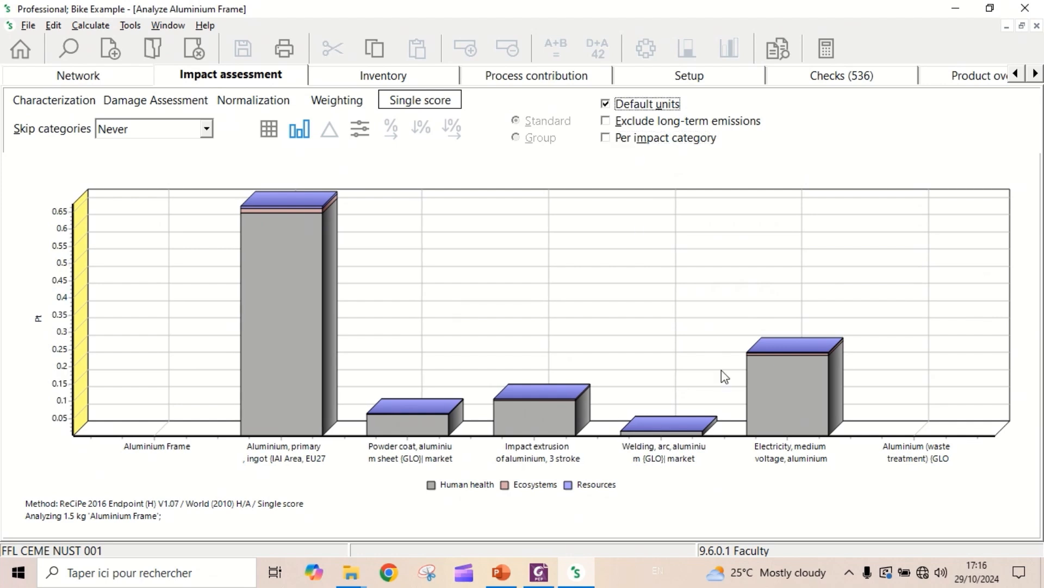
click(429, 76)
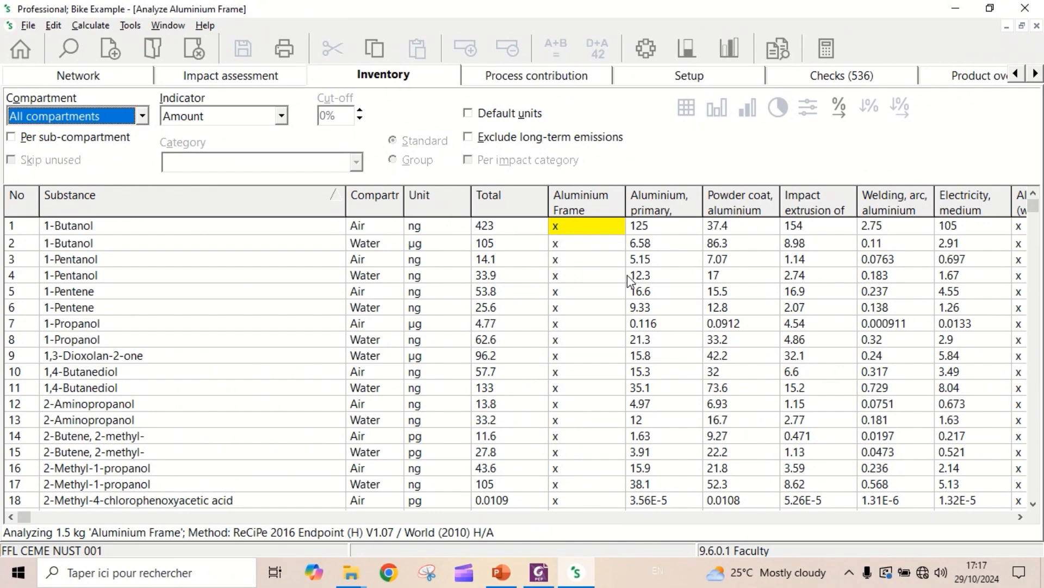
Step: Sort the inventory substances by total amount, switching between ascending and descending order and finishing on ascending
click(524, 213)
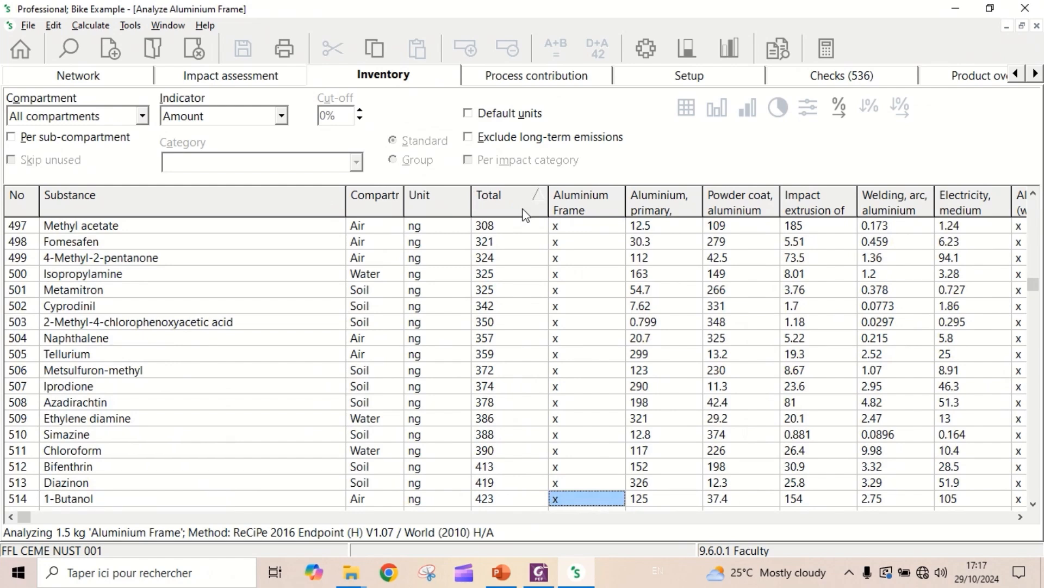
click(525, 213)
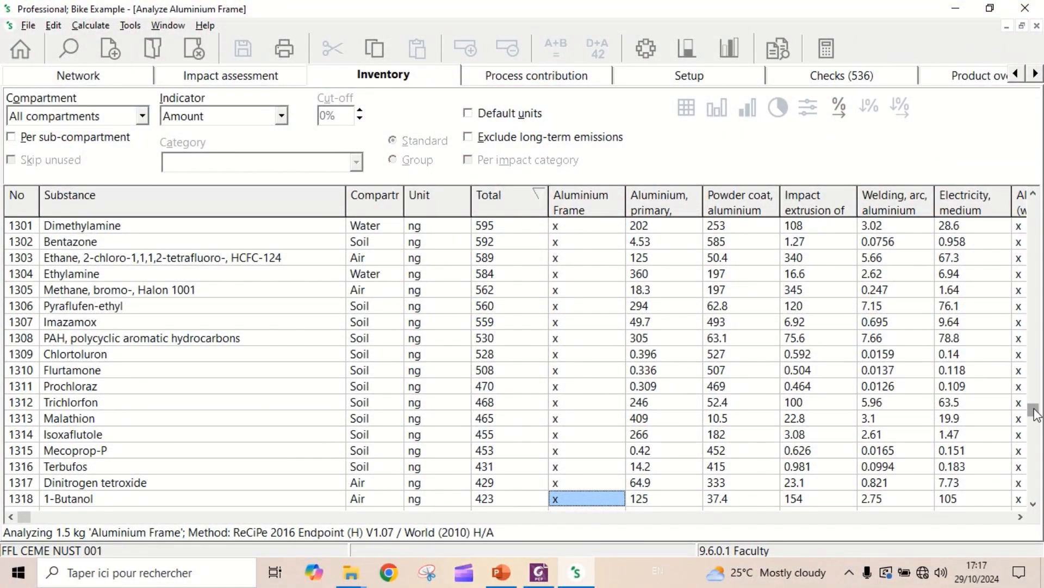
drag(1033, 409, 1039, 208)
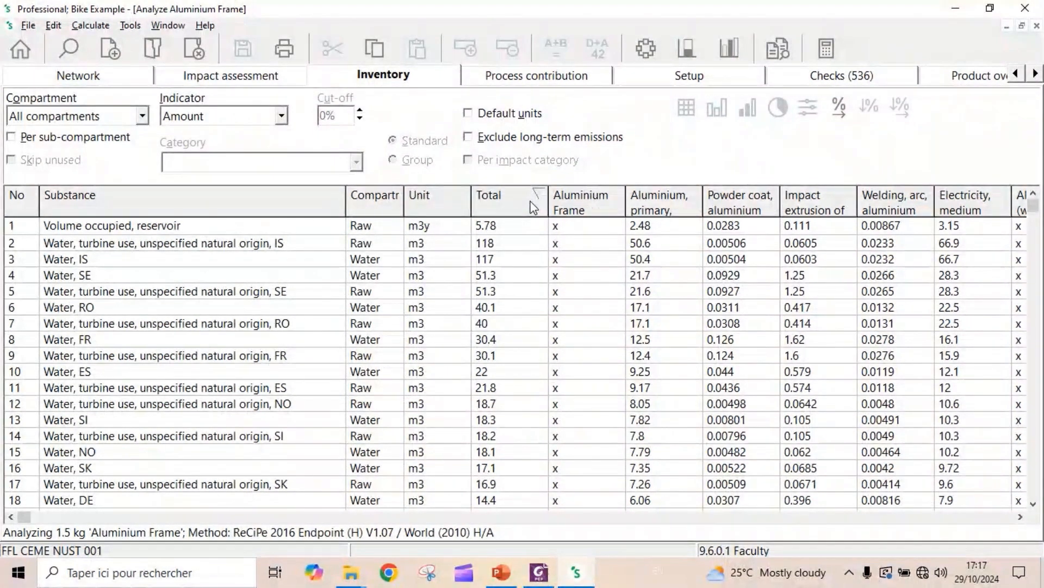
click(534, 207)
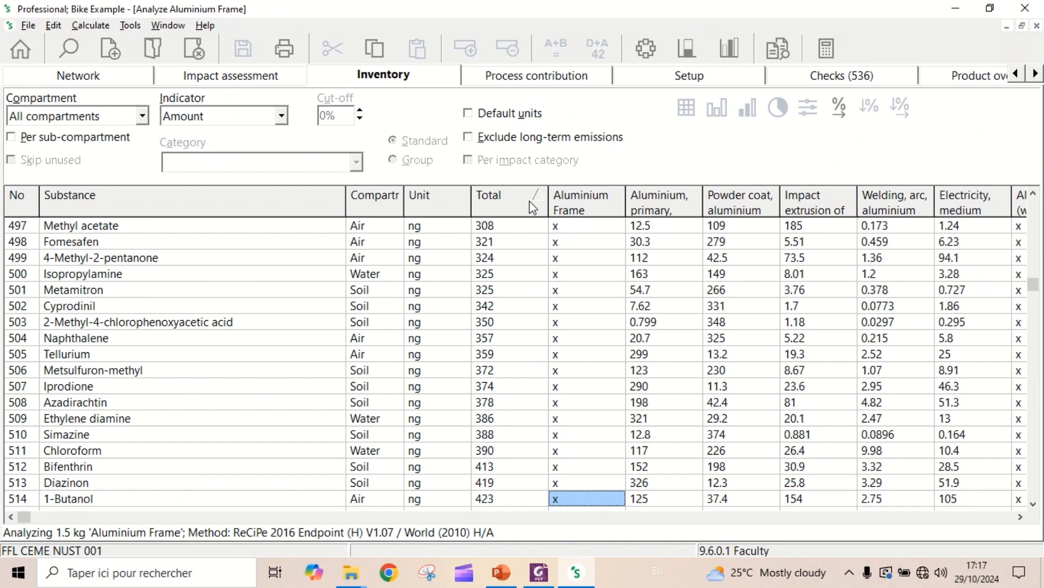
Step: Filter the inventory by compartment, viewing raw materials, emissions to soil and social issues in turn
click(146, 118)
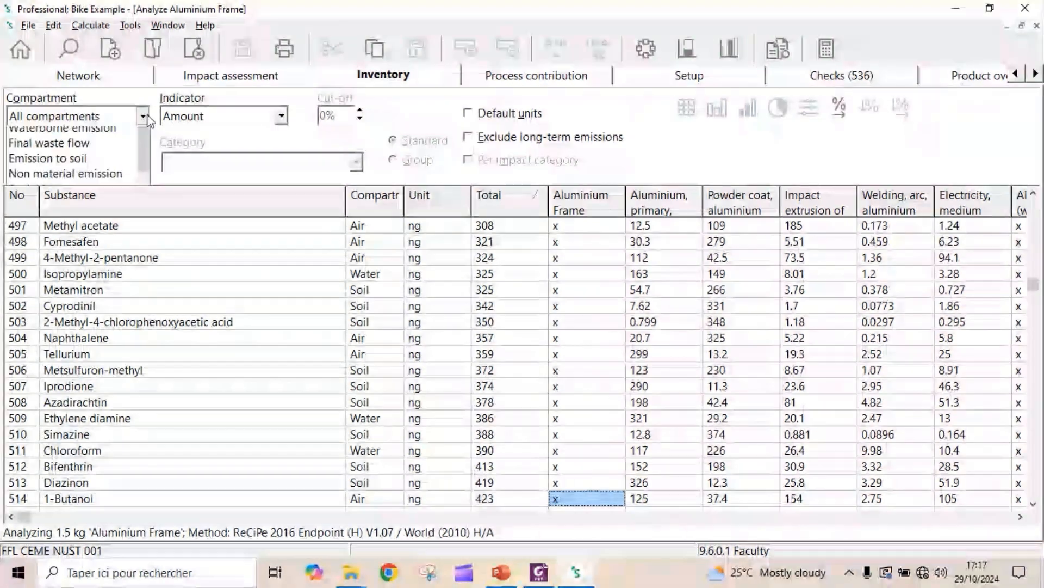
click(83, 149)
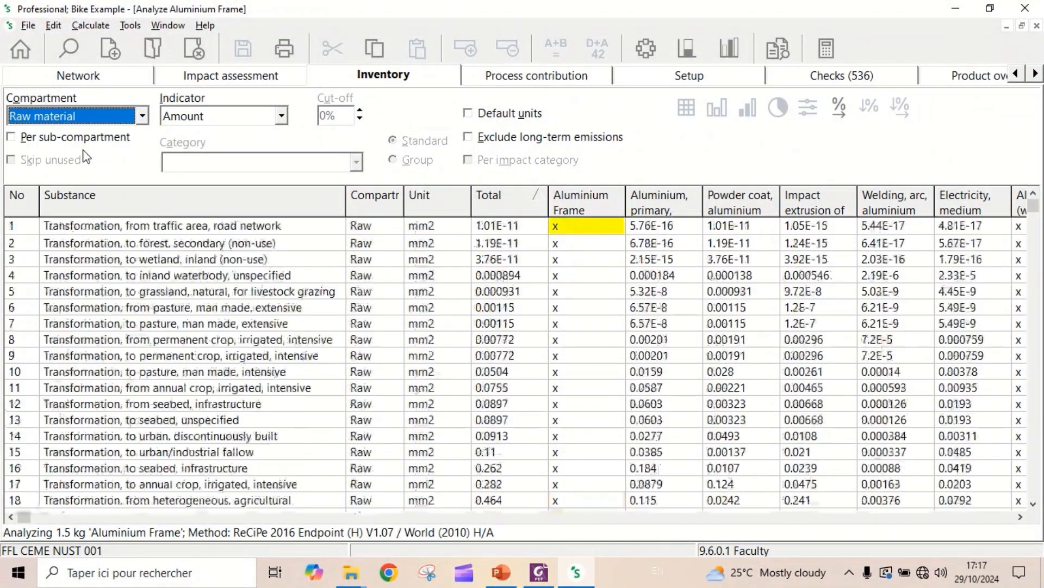
click(144, 115)
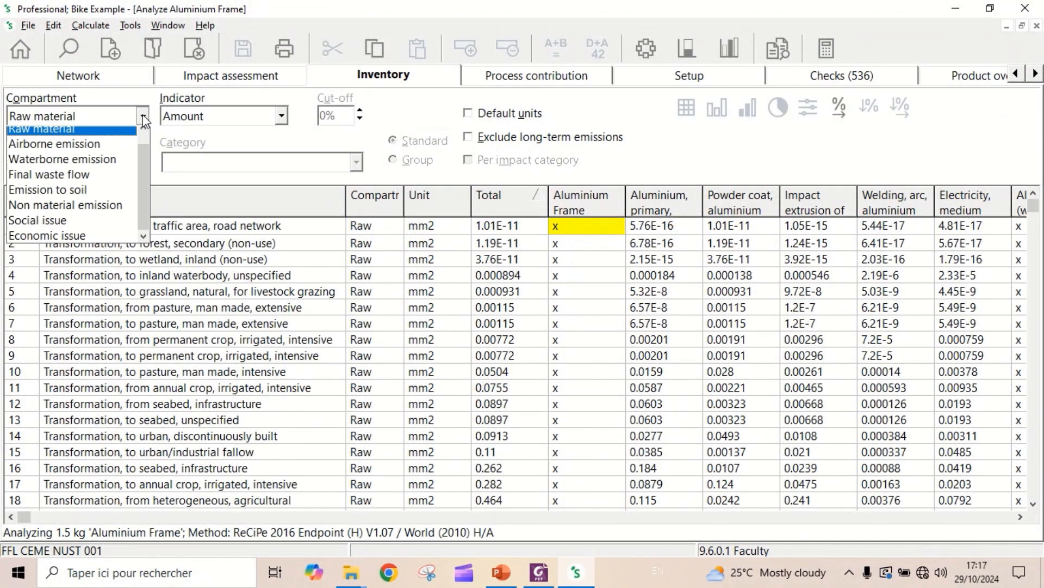
click(80, 197)
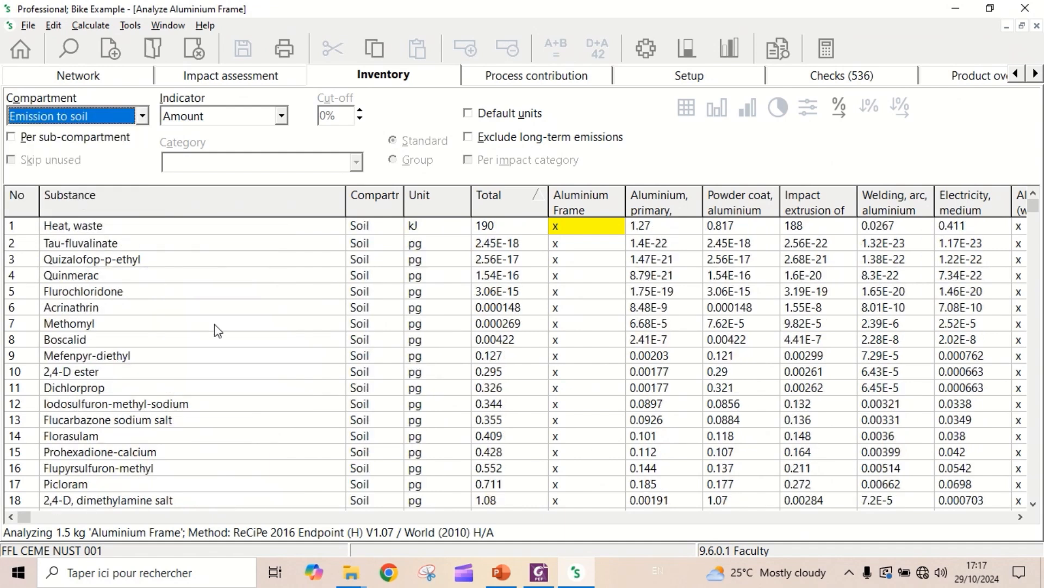
click(143, 116)
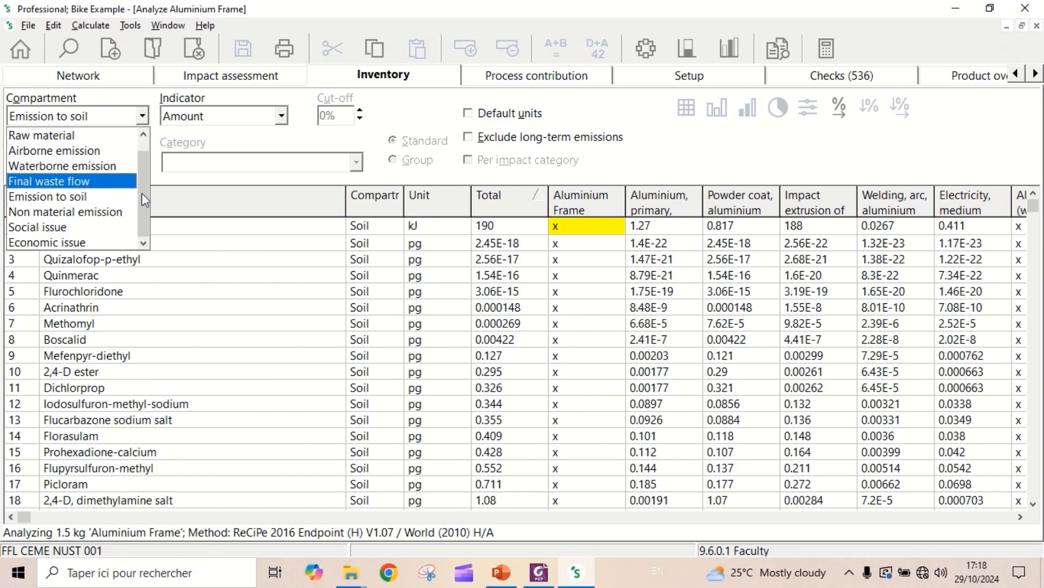
scroll(139, 166, up, 1)
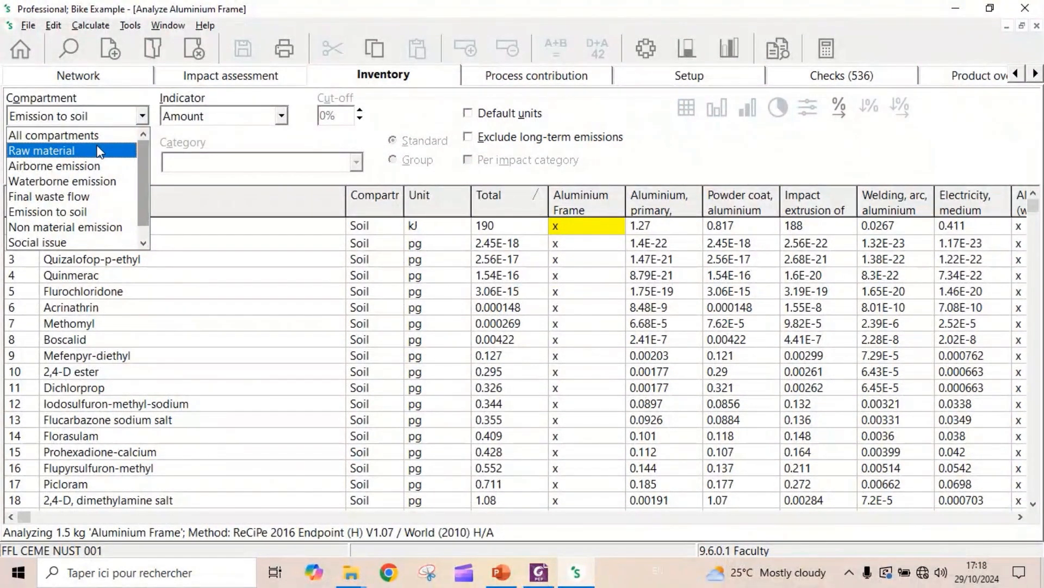
click(54, 244)
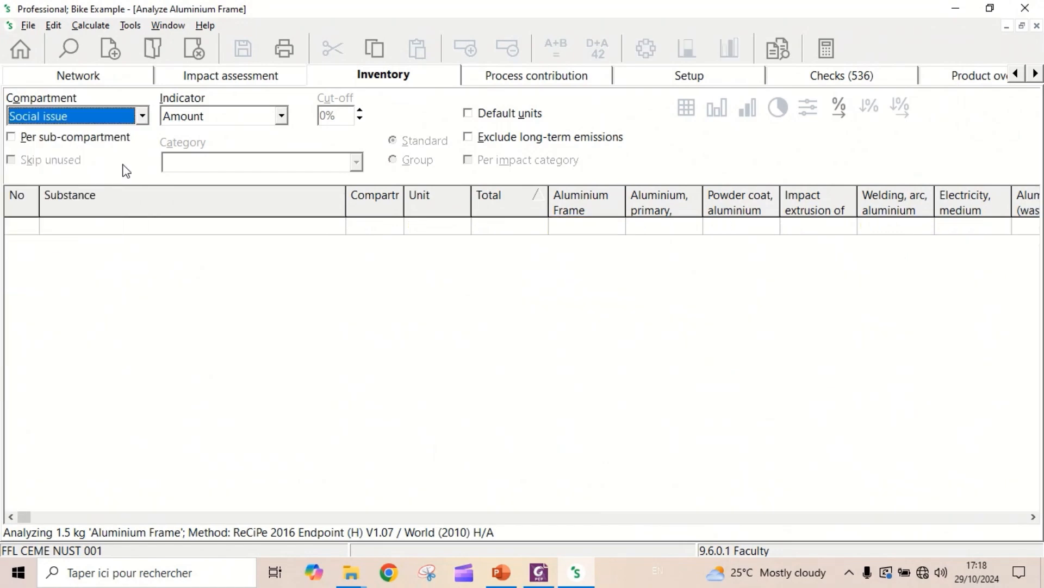
Step: View the inventory's final waste flows and airborne emissions, and return the compartment filter to all compartments
click(142, 116)
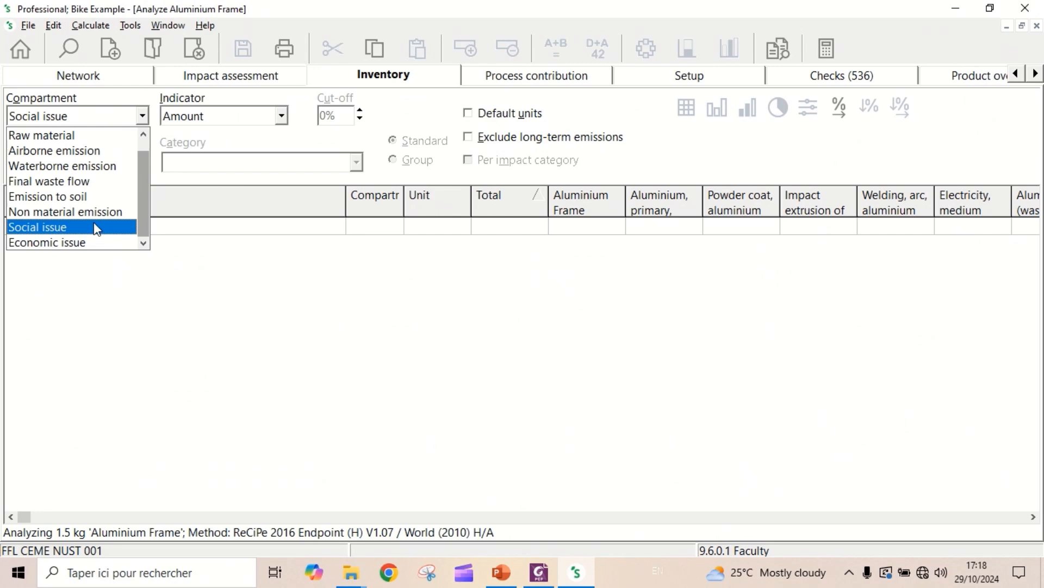
click(94, 186)
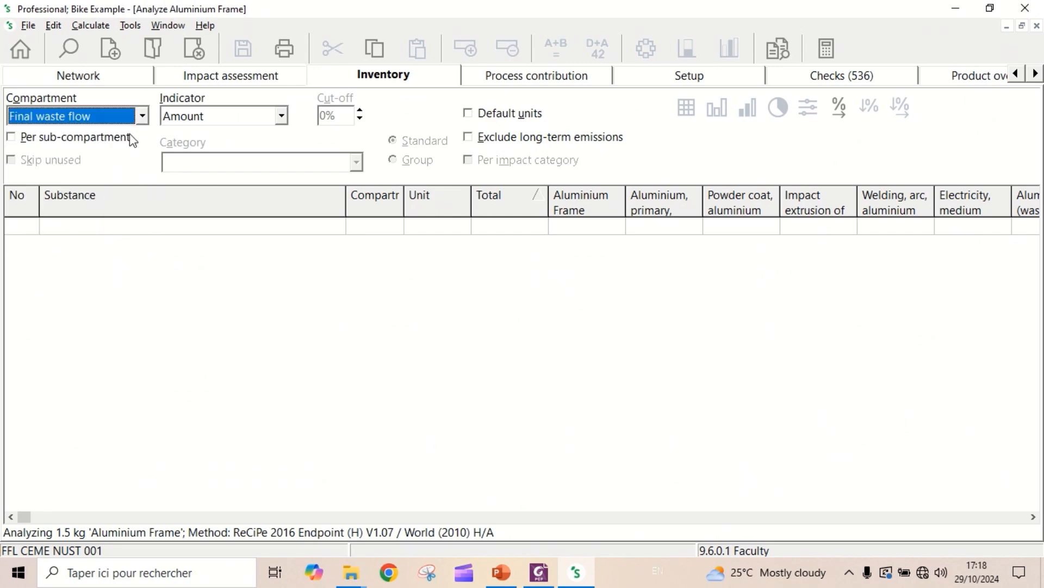
click(142, 116)
click(96, 151)
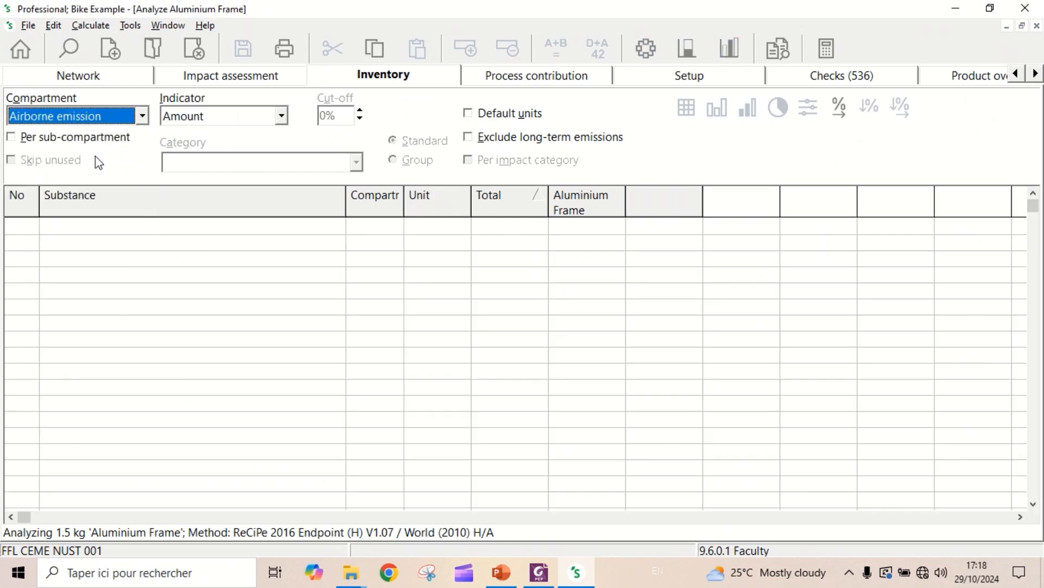
click(141, 116)
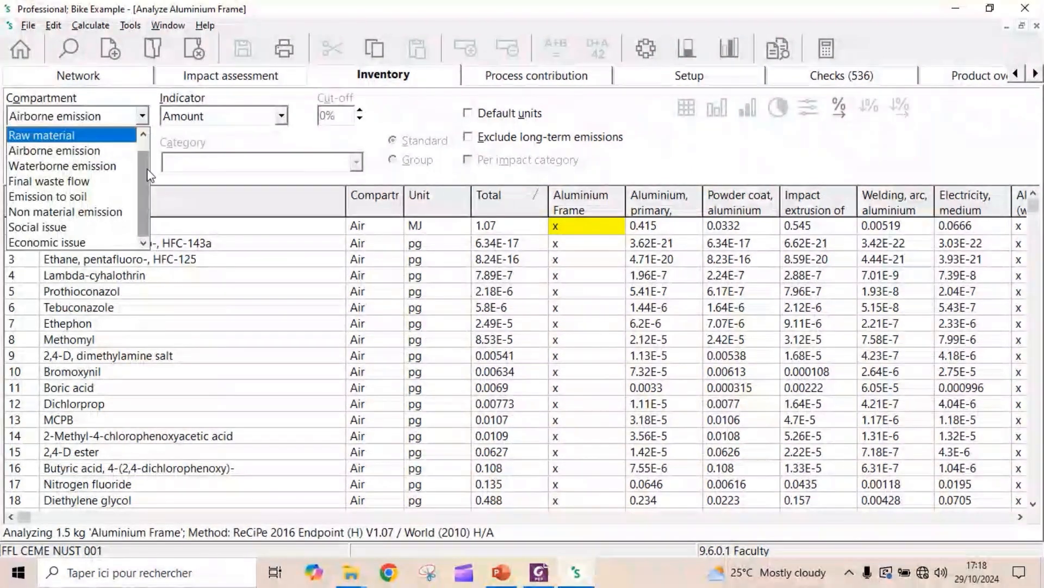
click(91, 136)
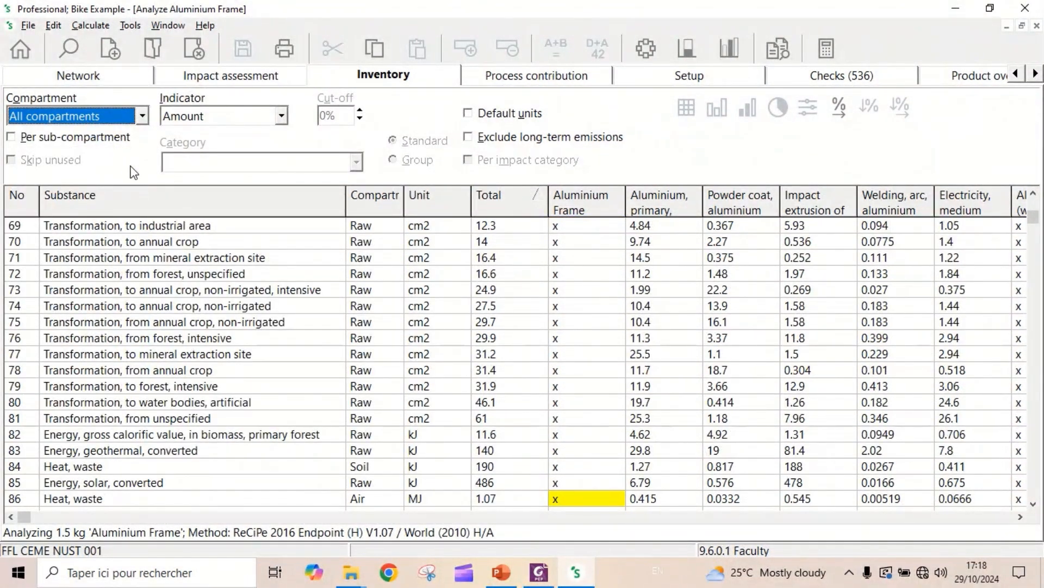
Step: Compare the inventory under the single score and characterization indicators, and return the indicator to amount
click(281, 116)
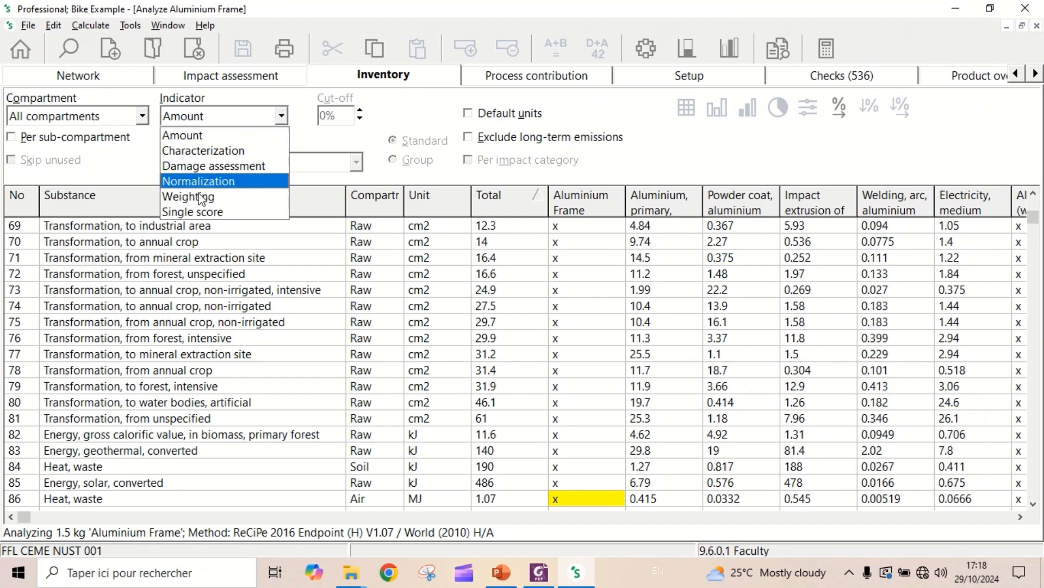
click(199, 211)
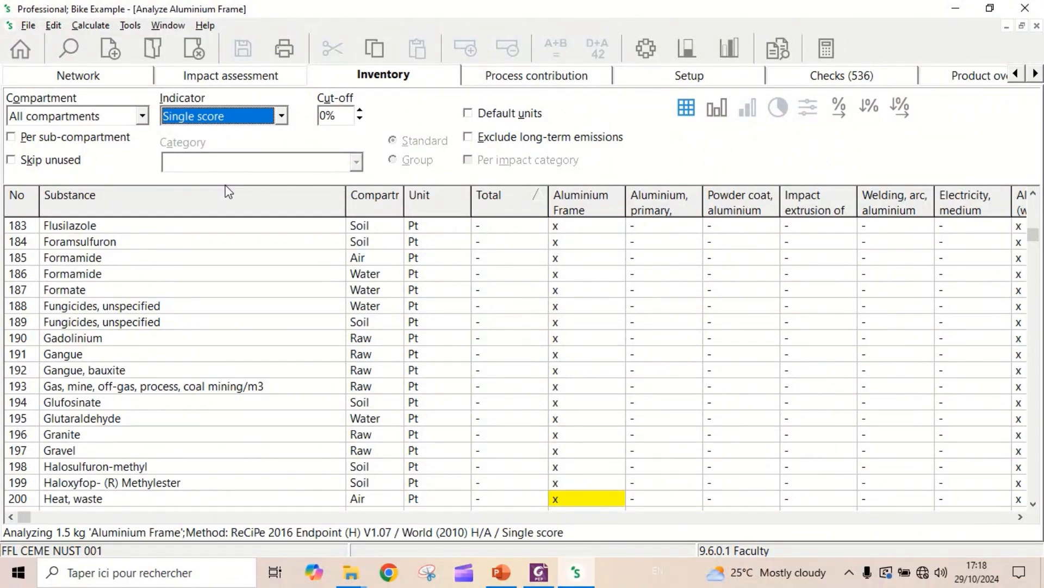
click(280, 116)
click(253, 148)
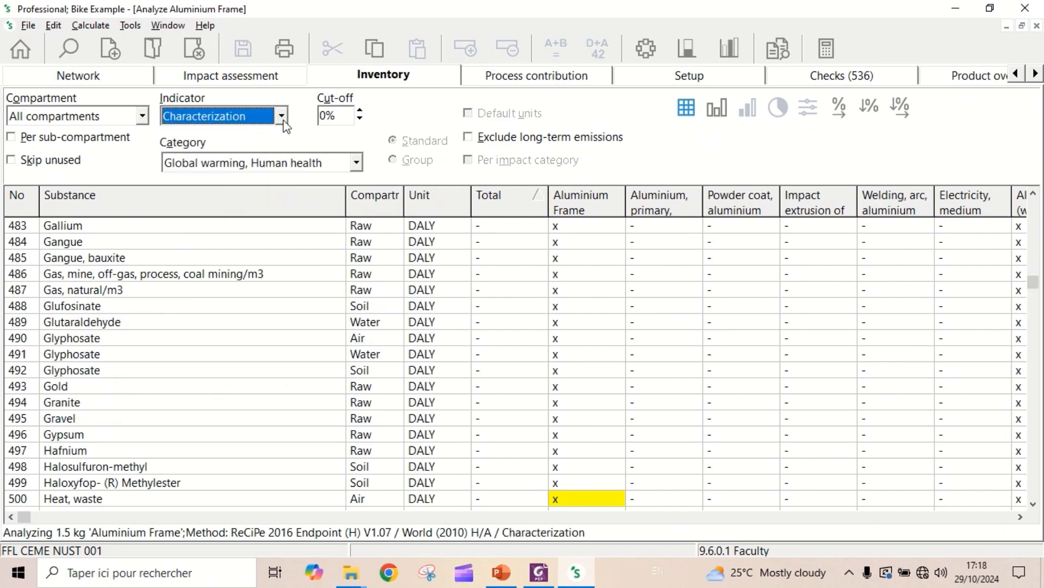
click(280, 115)
click(246, 136)
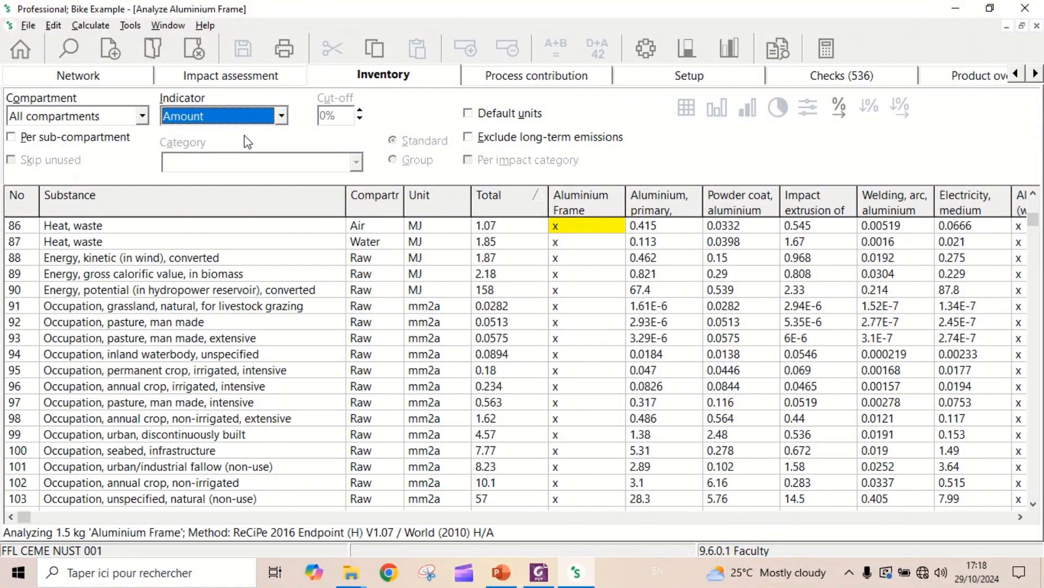
Step: Show the inventory by single score and raise the cut-off to 0.71%
click(281, 116)
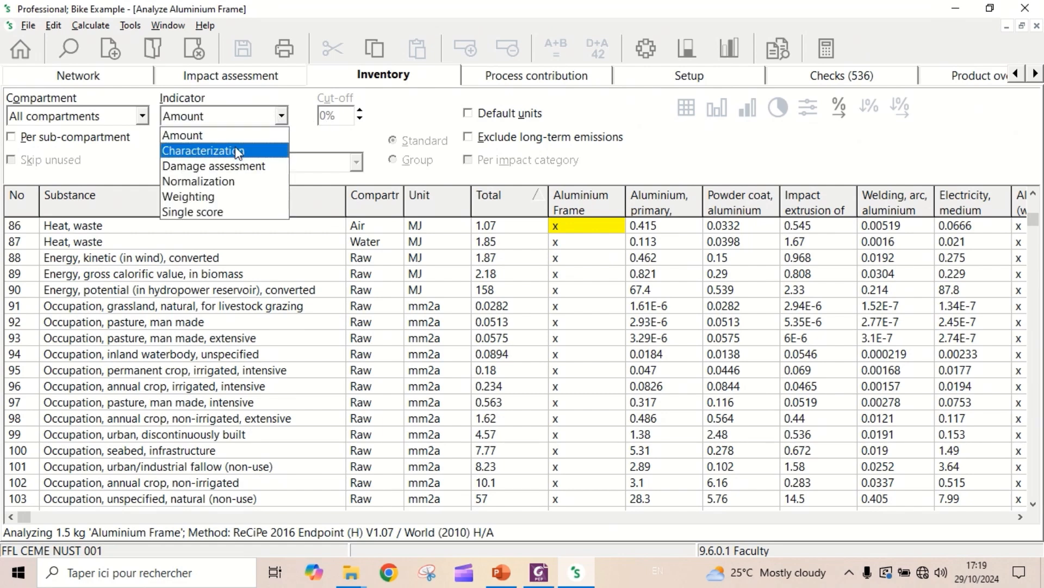
click(214, 210)
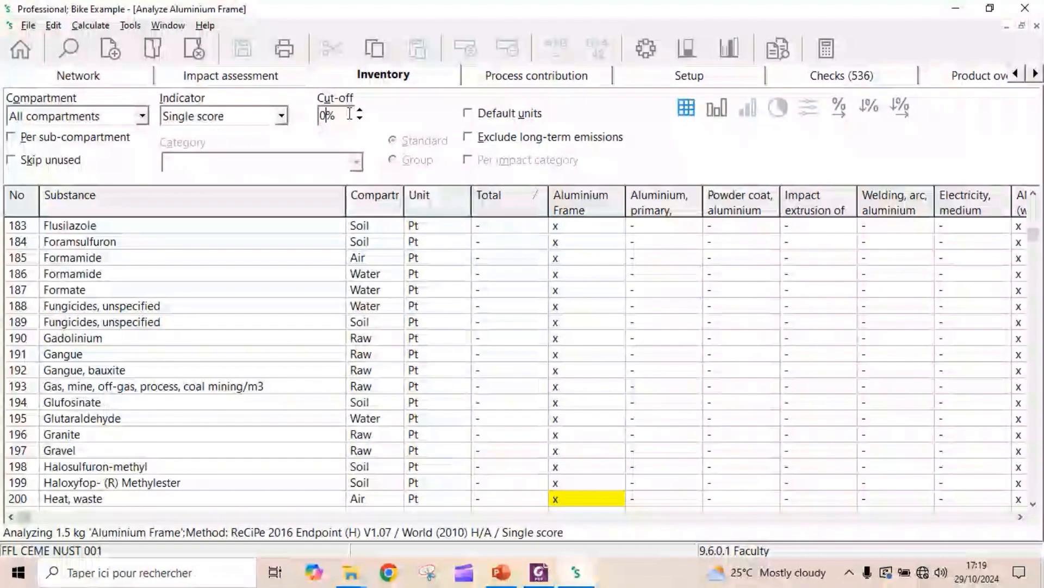
click(359, 111)
click(359, 110)
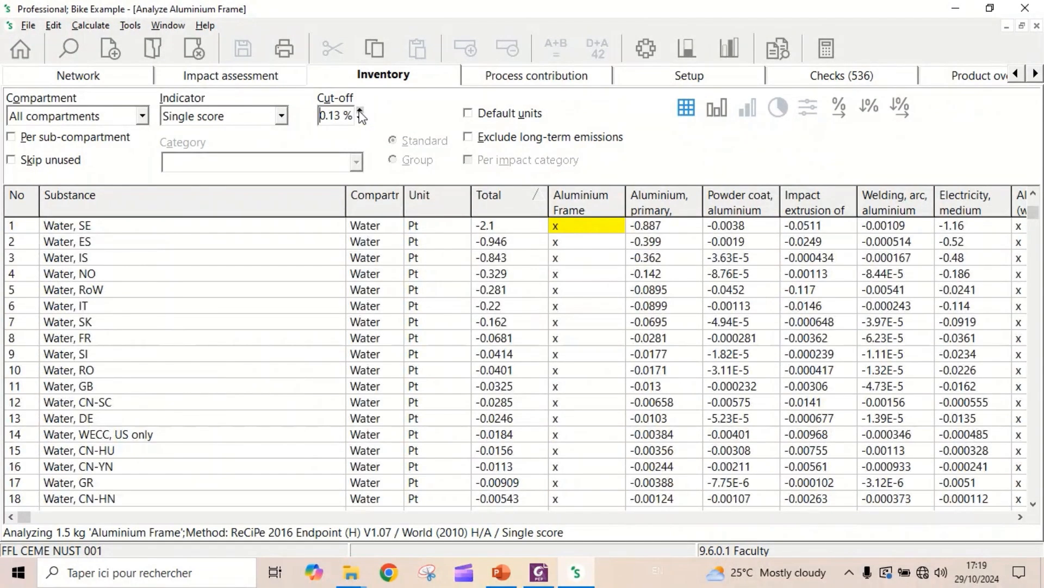
click(359, 111)
click(359, 111)
click(359, 111)
click(360, 110)
click(359, 110)
click(359, 110)
click(359, 110)
click(359, 111)
click(359, 110)
click(360, 111)
click(360, 111)
click(359, 111)
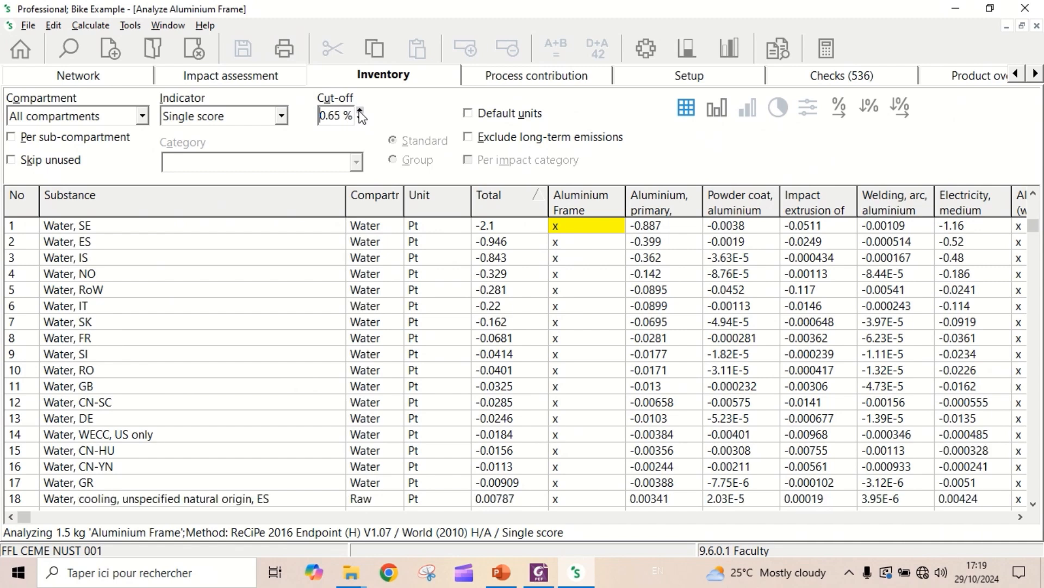
click(360, 111)
click(360, 111)
drag(1034, 224, 1043, 186)
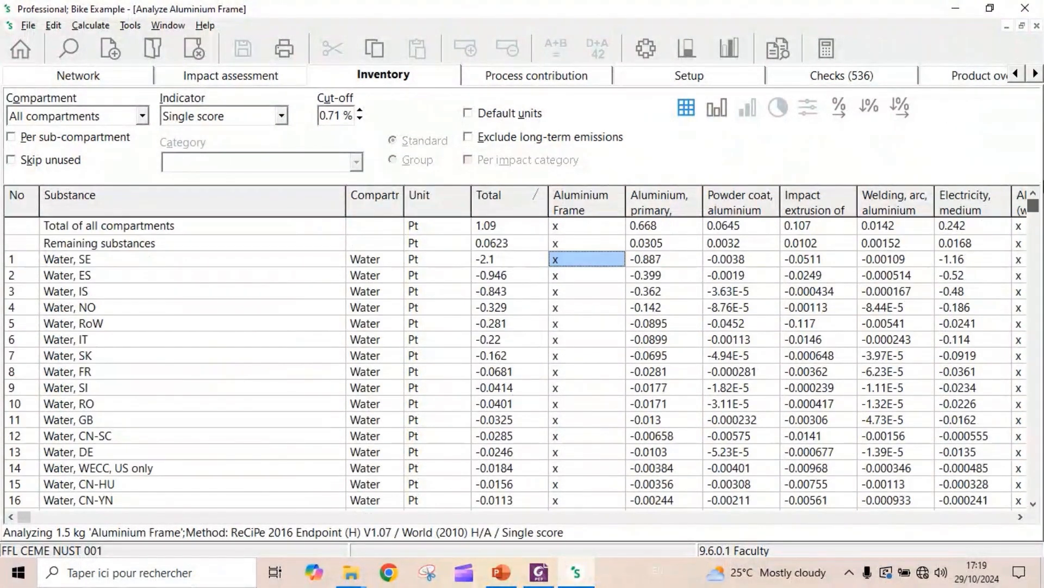
Step: Raise the single score inventory's cut-off to 1.6% and look through the remaining substances
click(360, 110)
drag(359, 110, 360, 110)
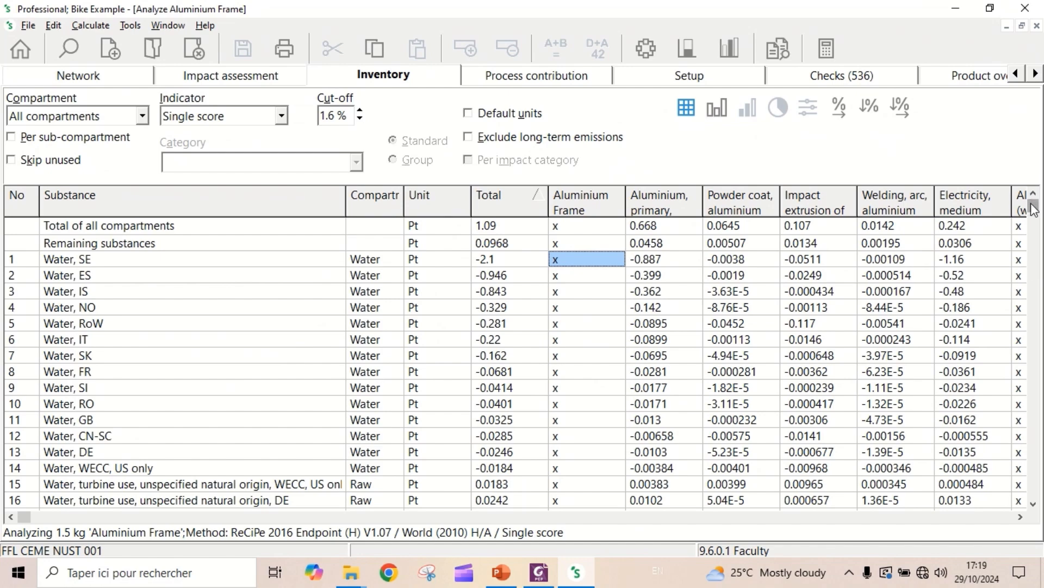
drag(1034, 206, 1040, 495)
Step: Show the process contribution single scores as a bar chart and set the cut-off to 2%
click(536, 77)
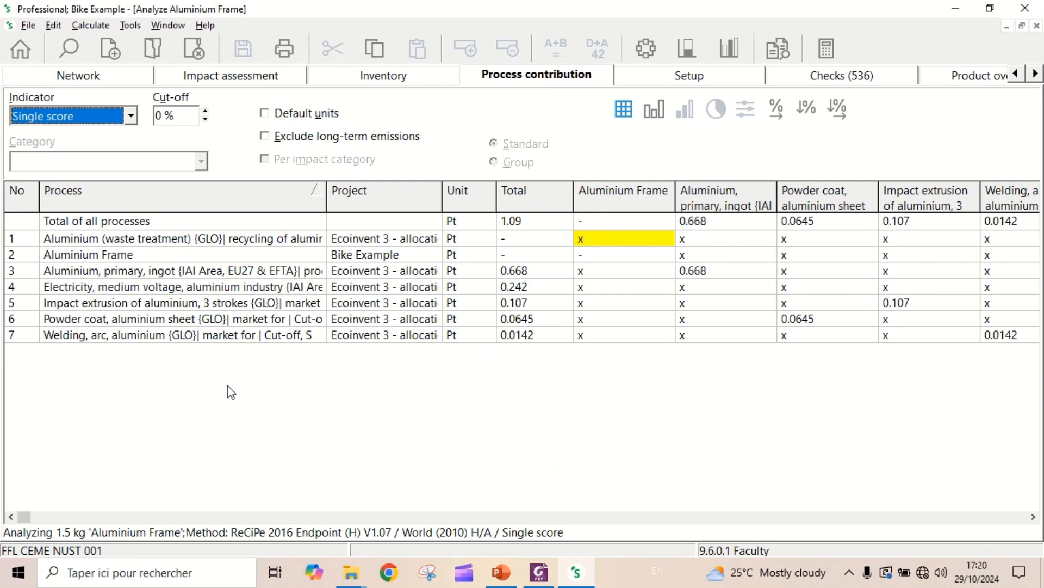
click(660, 118)
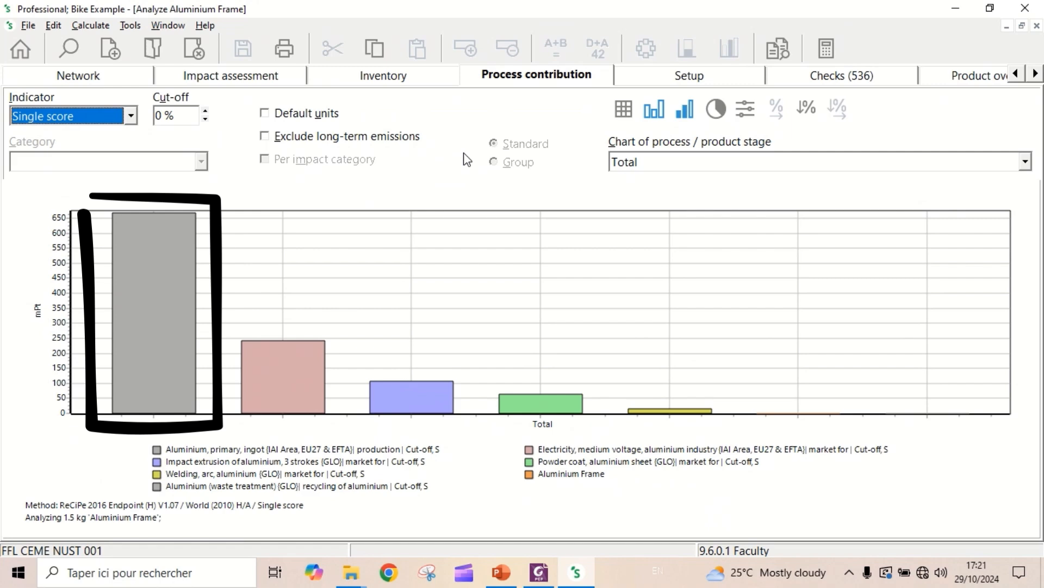
click(168, 116)
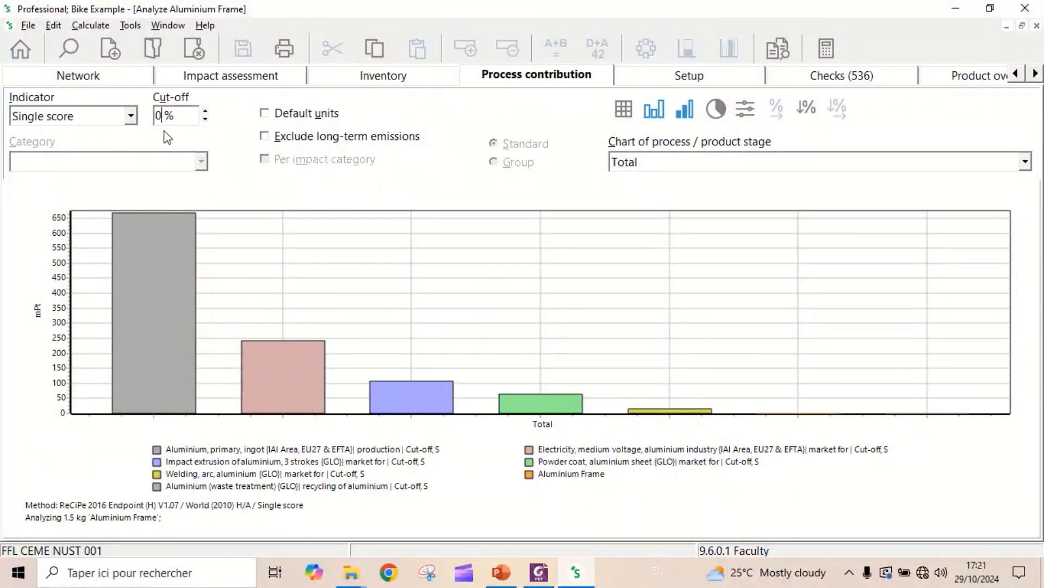
key(BackSpace)
text(2)
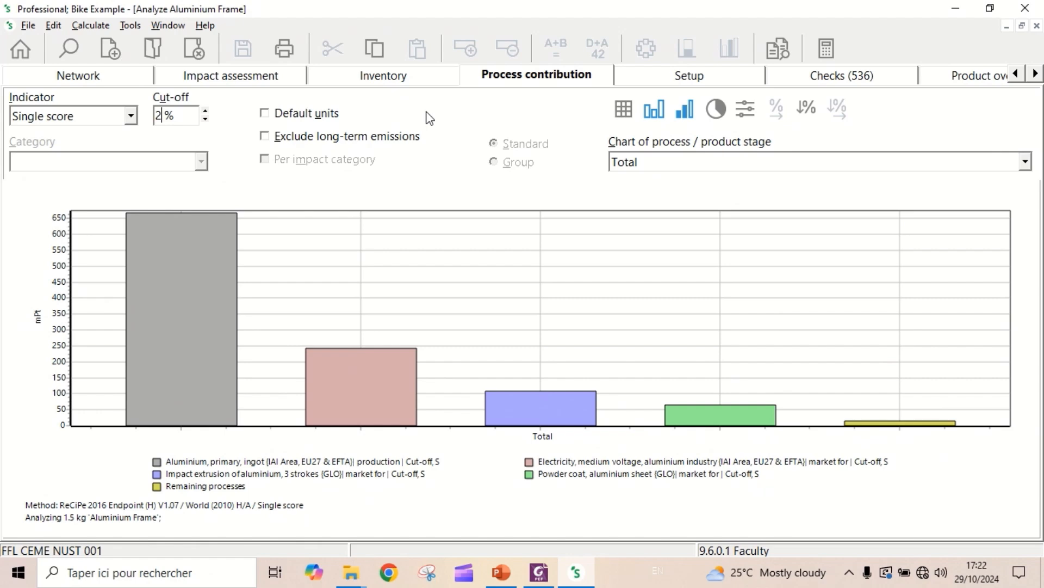
Step: Review the calculation setup, the substances not defined in the used method, and the product overview
click(689, 77)
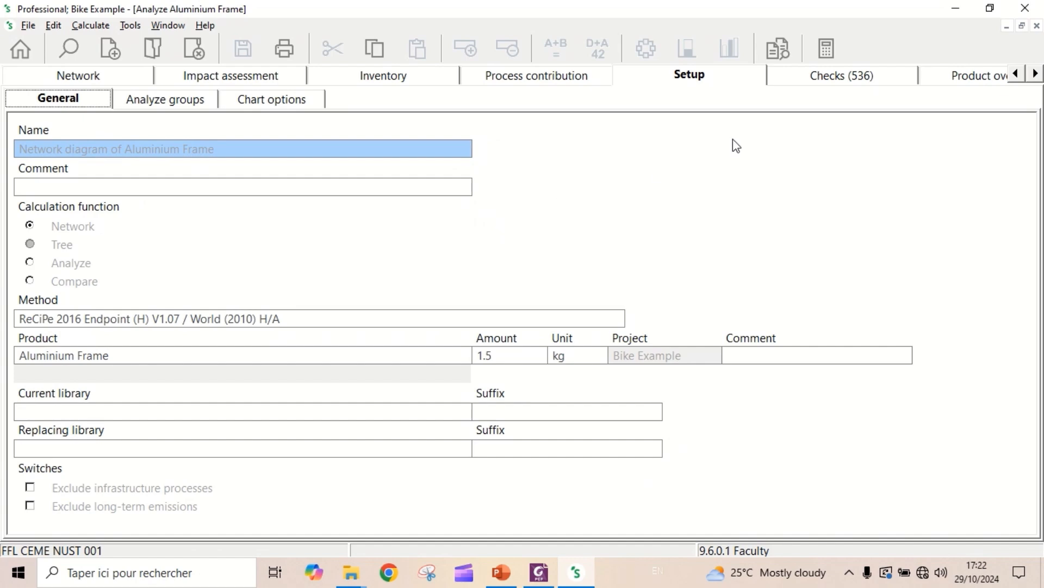
click(816, 82)
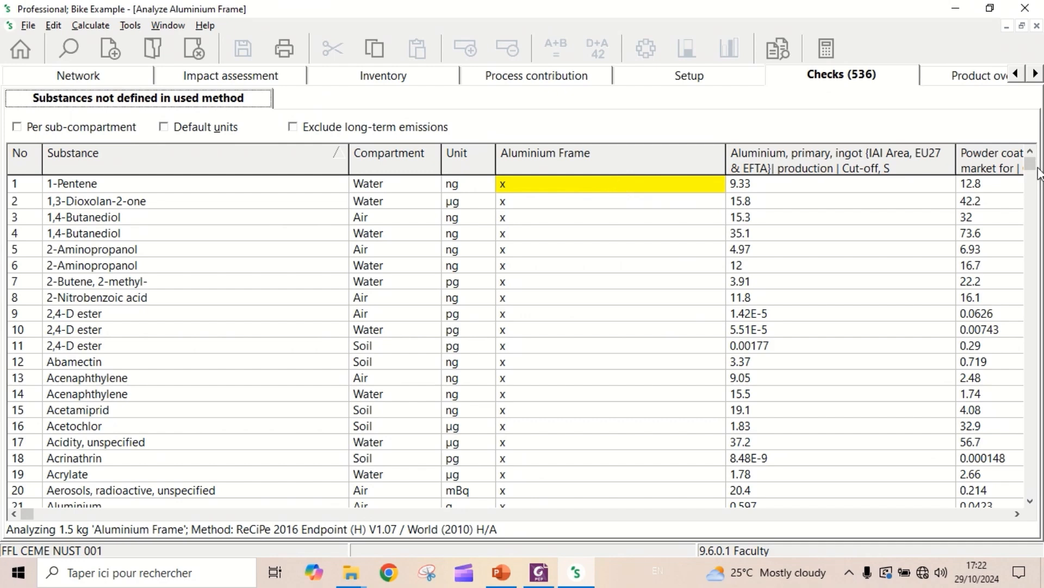
mouse_move(1029, 164)
mouse_down()
mouse_move(984, 524)
mouse_move(1001, 343)
mouse_move(990, 539)
mouse_move(1022, 403)
mouse_move(1040, 155)
mouse_up()
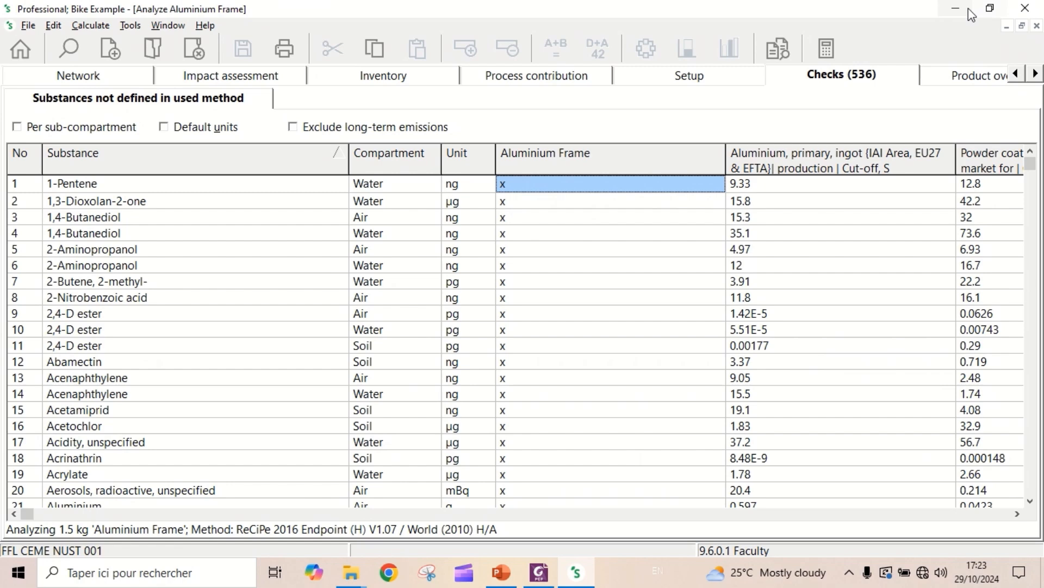
click(979, 76)
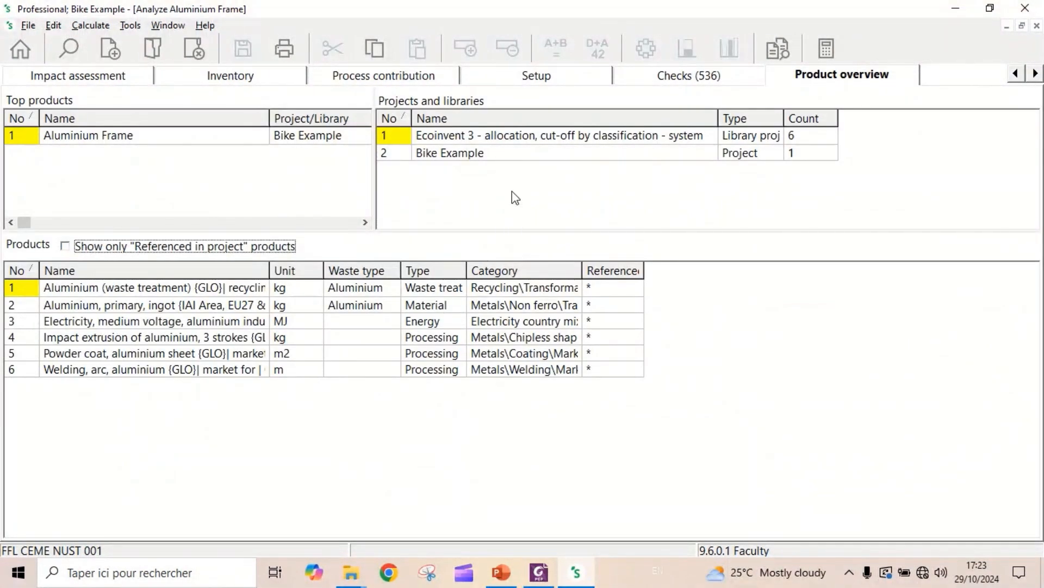